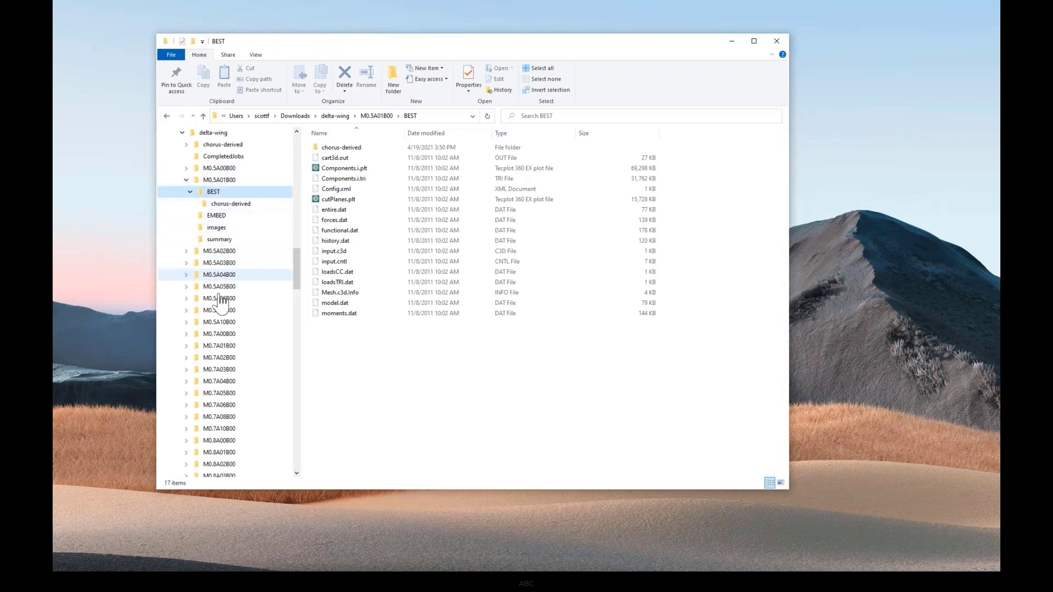
Look through the delta-wing case folders in the folder tree, from M0.5A00B00 to M1.8A10B00.
scroll(225, 324, "down", 3)
scroll(225, 325, "down", 15)
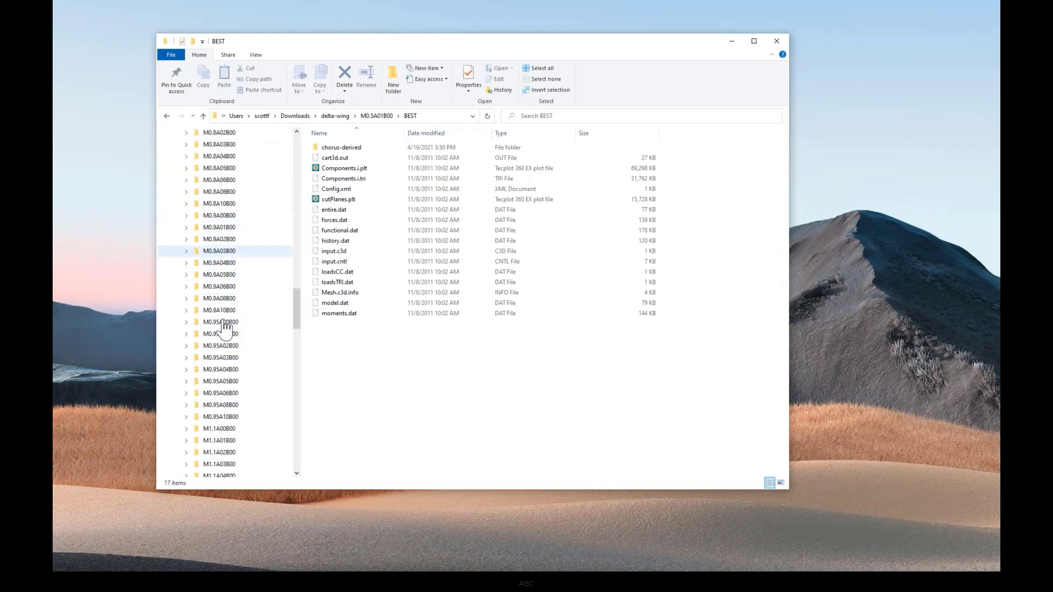
scroll(226, 329, "down", 9)
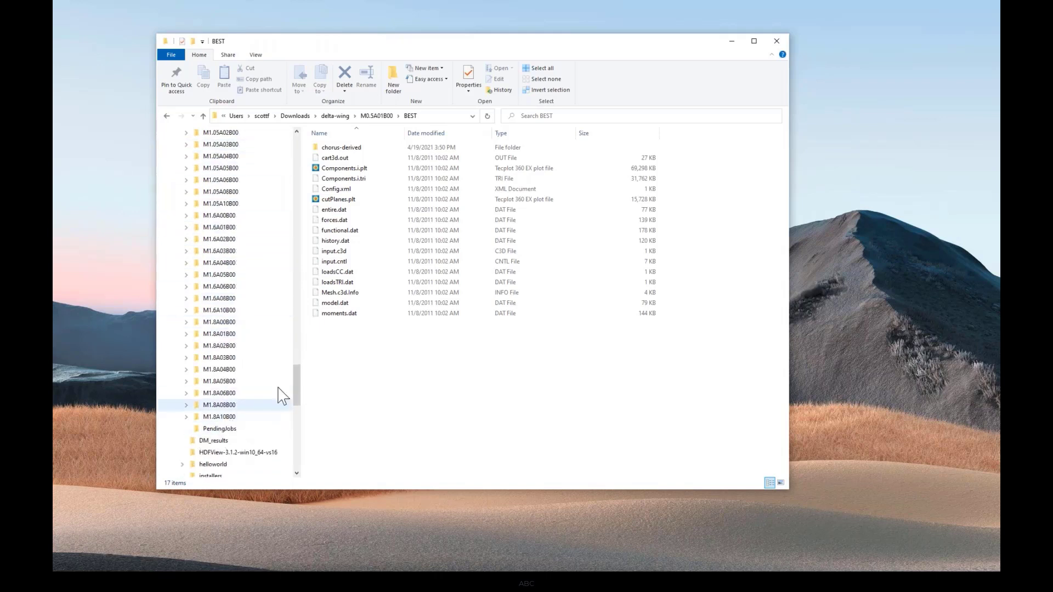
left_click_drag(298, 395, 295, 280)
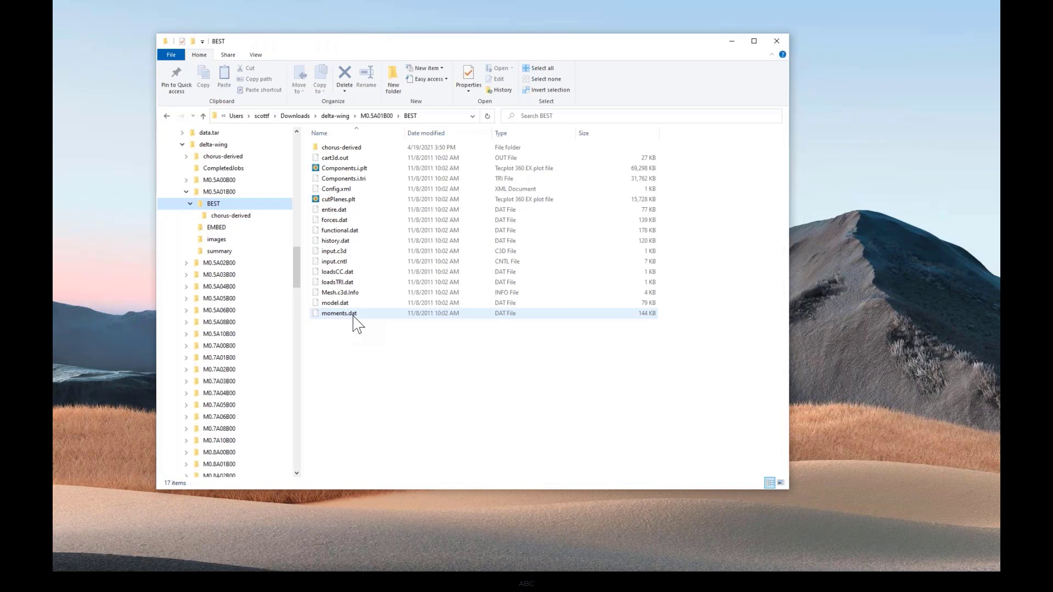
left_click_drag(297, 279, 297, 390)
scroll(249, 398, "up", 10)
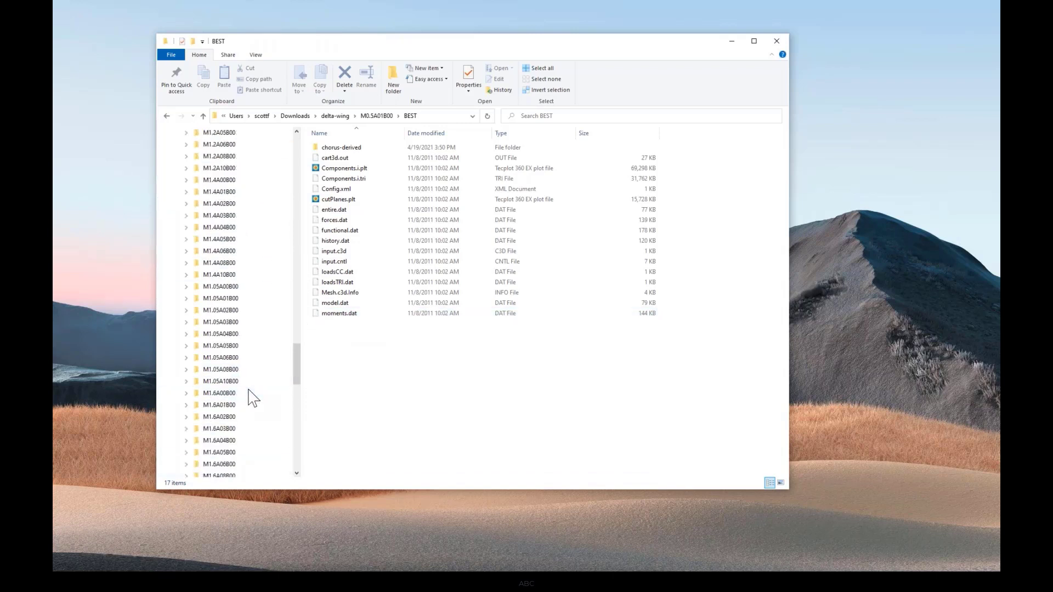
left_click_drag(296, 341, 301, 264)
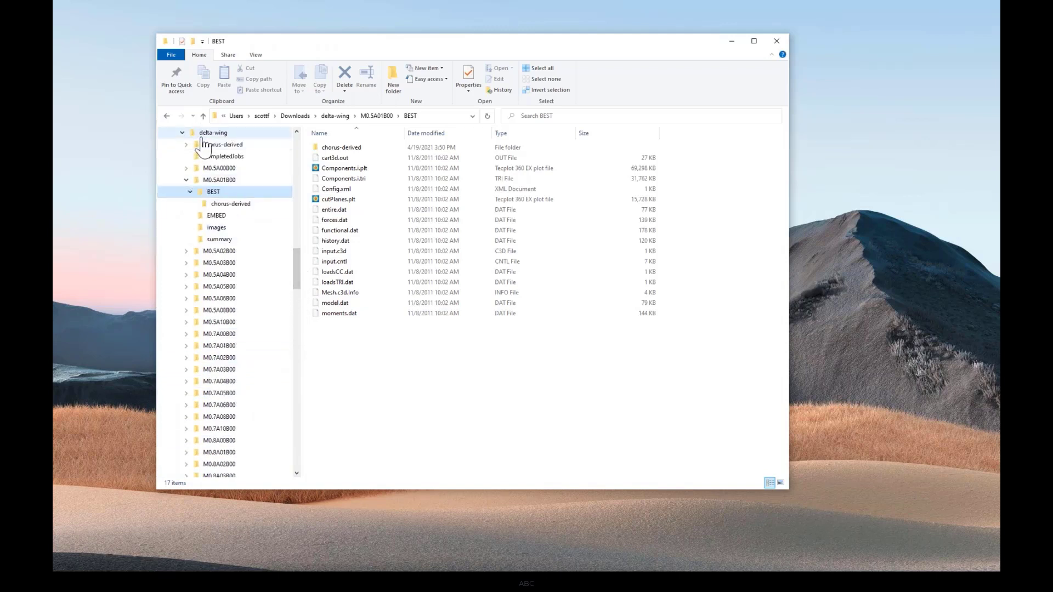
Open output.csv from the delta-wing folder in Excel and enlarge its window to show more columns.
left_click(206, 133)
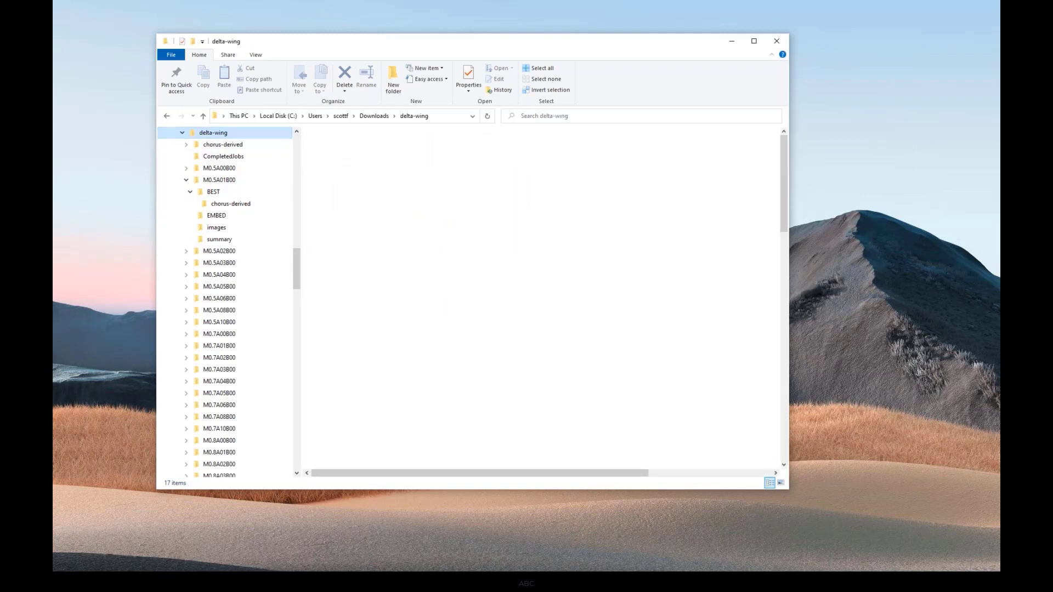
scroll(417, 413, "down", 20)
double_click(345, 444)
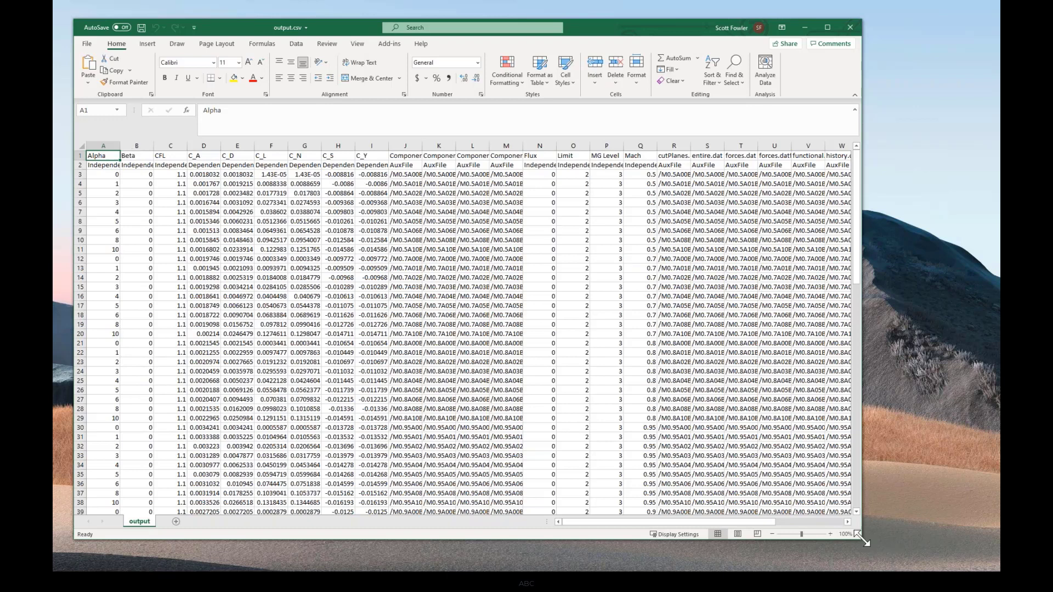
left_click_drag(870, 544, 935, 557)
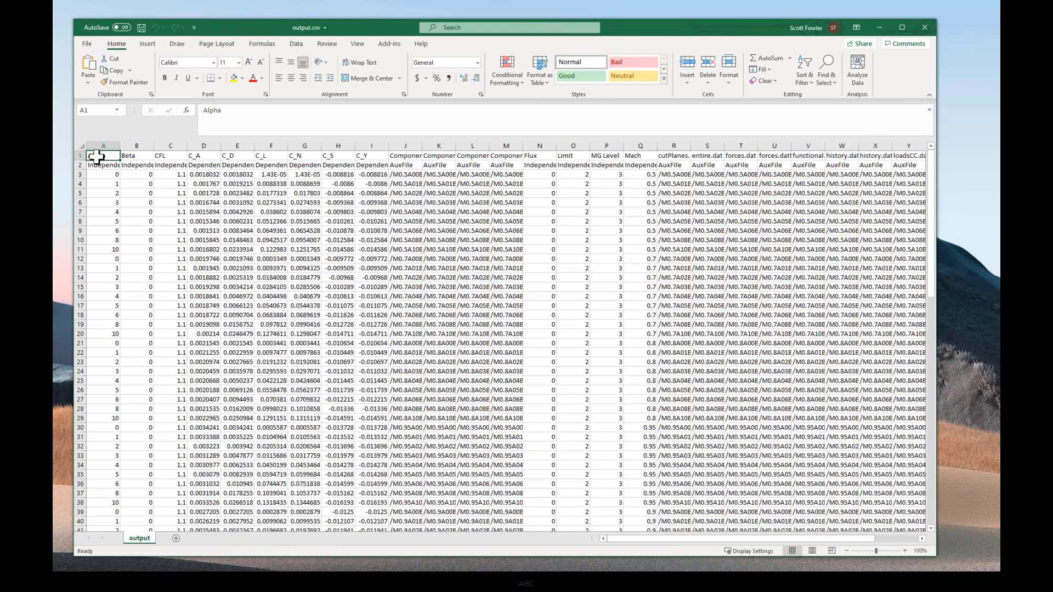
Examine the Alpha, Beta, Mach and C_A to C_Y column headers and their Independent or Dependent types in row 2.
key("Right")
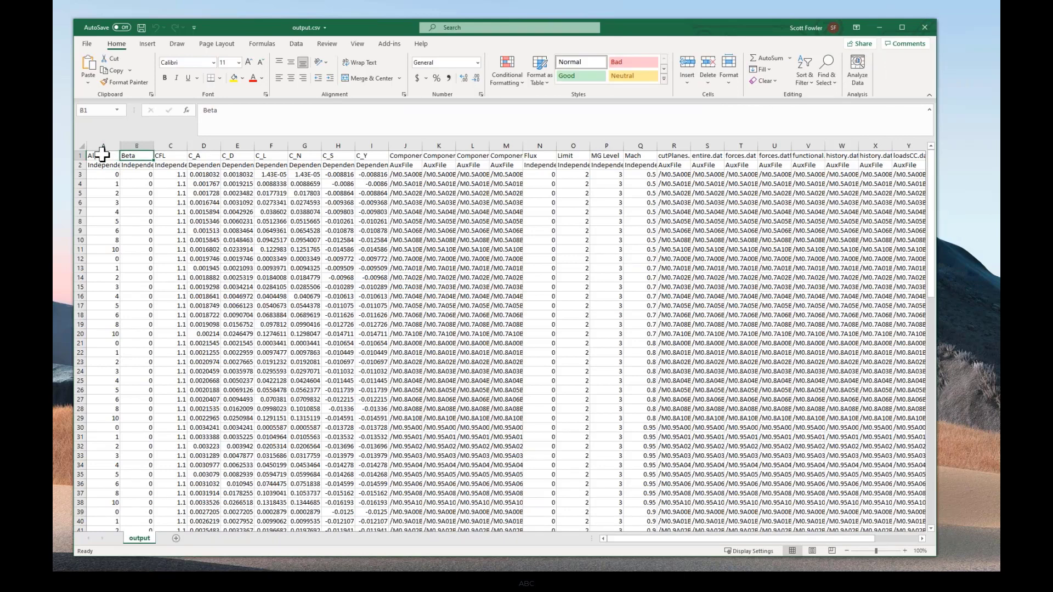
left_click(638, 157)
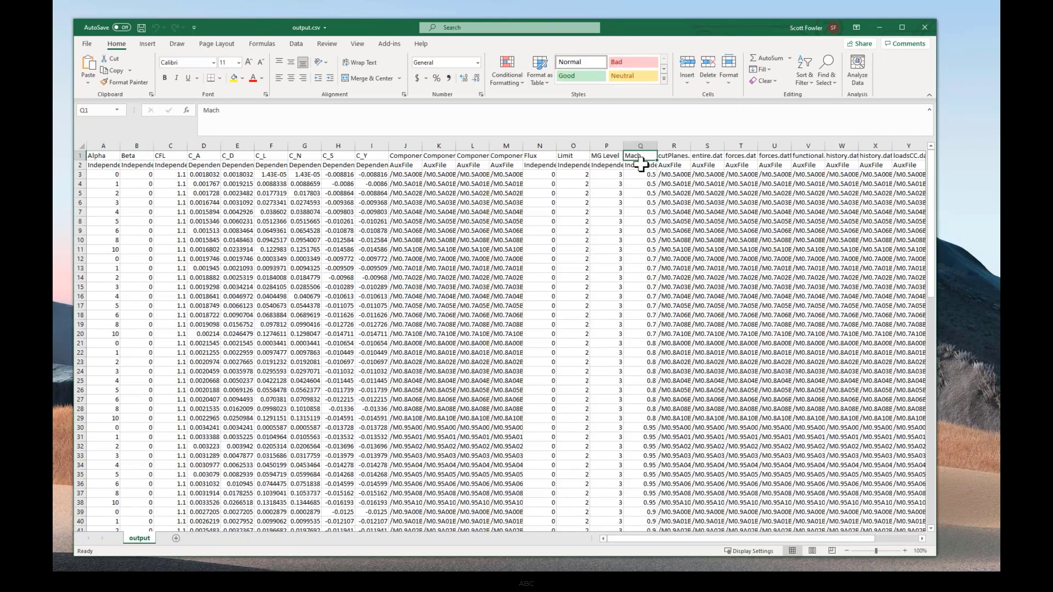
left_click(640, 165)
left_click(200, 157)
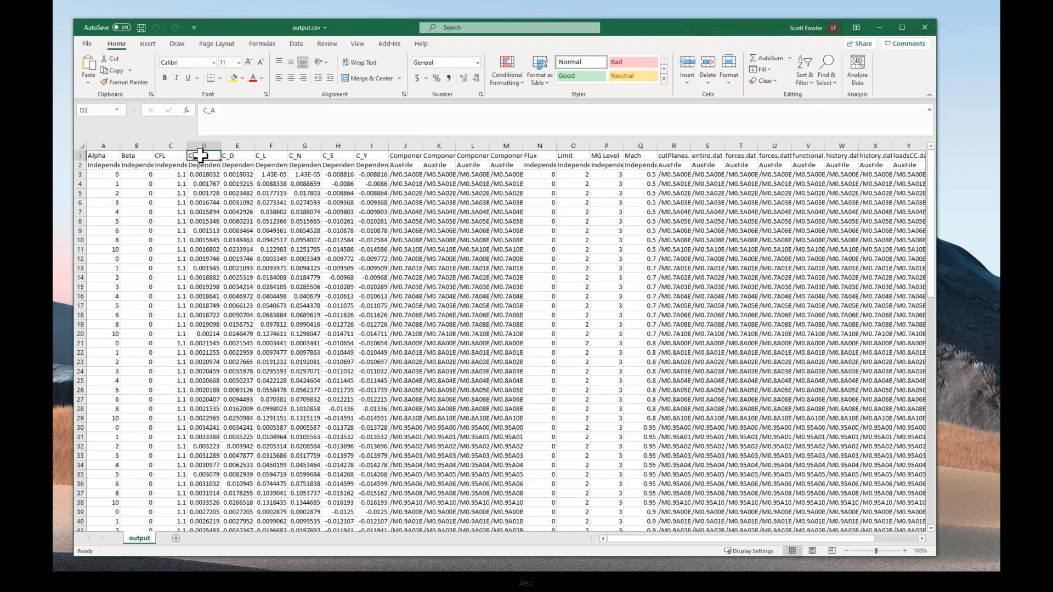
key("Down")
key("Right")
key("Right")
key("Right")
key("Right")
key("Right")
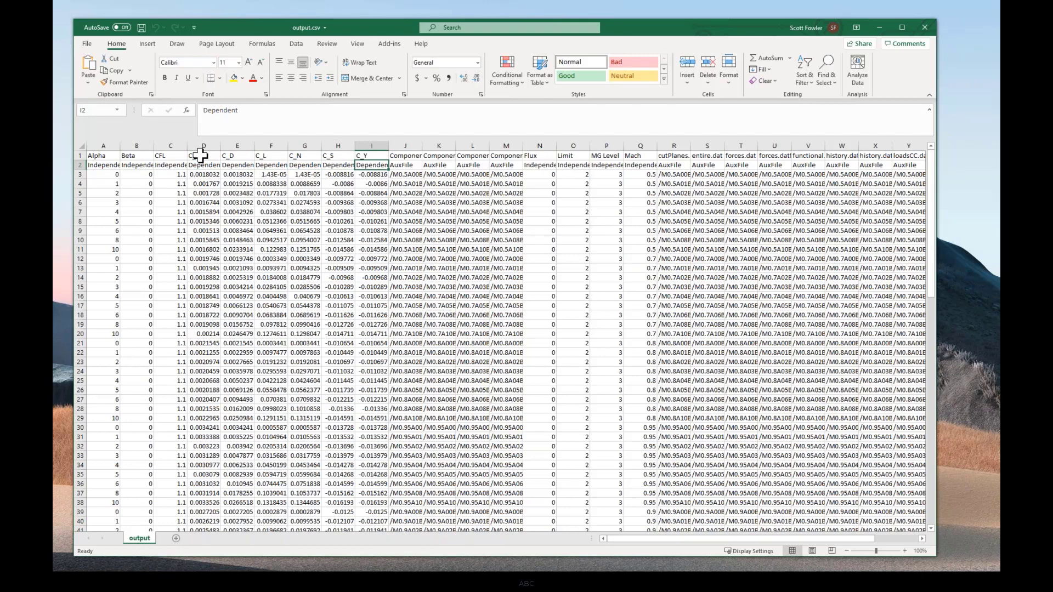
Widen column J to about 25.5 and inspect the Components.i.plt file paths listed down to row 8.
key("Right")
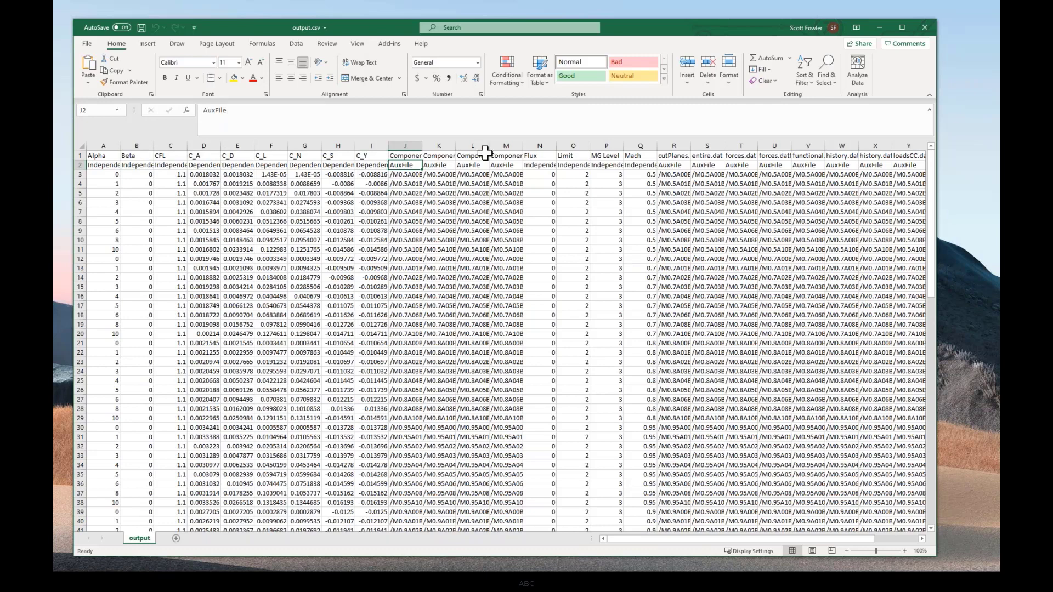
left_click_drag(422, 149, 445, 149)
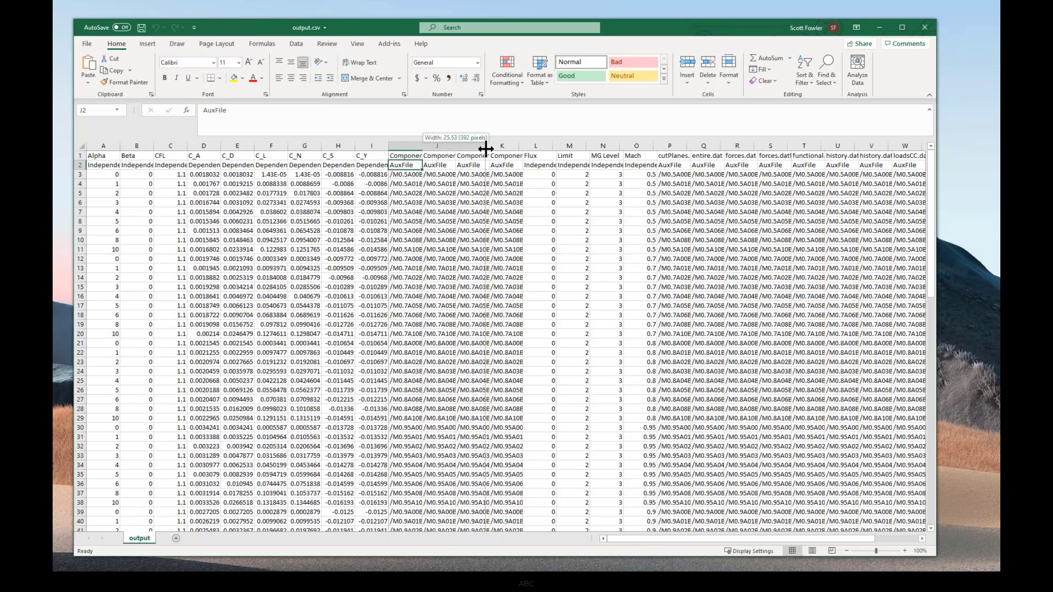
left_click_drag(486, 148, 485, 148)
left_click(445, 155)
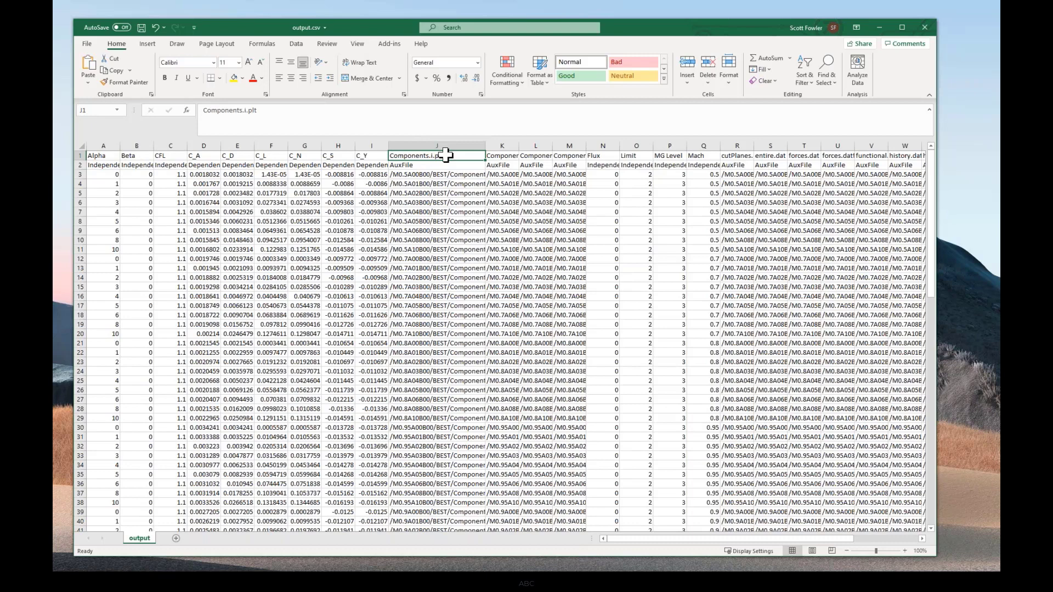
key("Down")
key("Down")
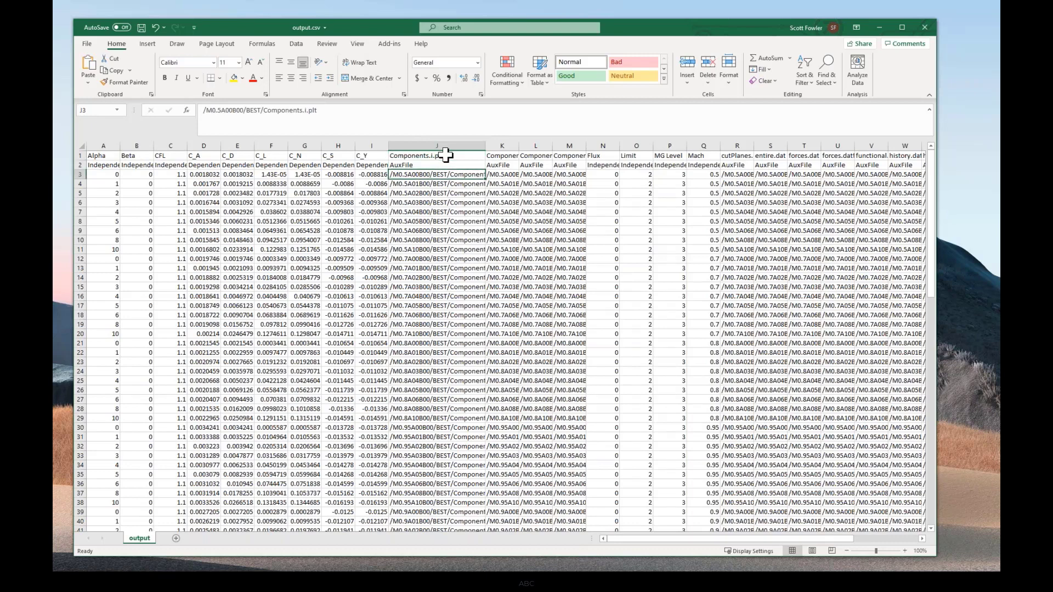
key("Down")
key("Down")
key("Down")
key("Down")
key("Down")
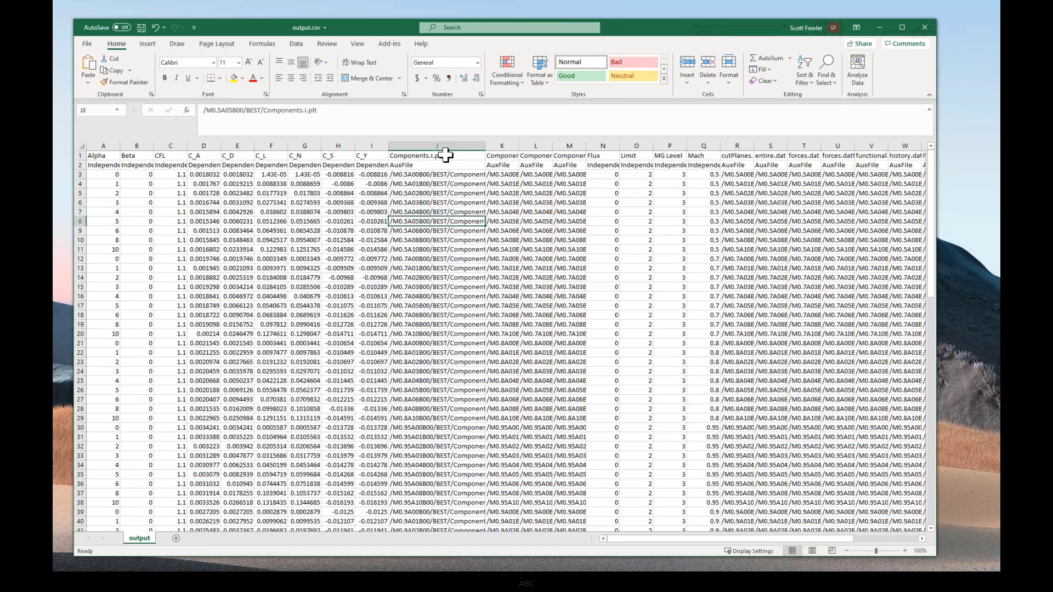
Examine the auxiliary file paths in row 3, covering the chorus-derived PNG images, cutPlanes.plt, entire.dat and forces.dat.
left_click(503, 164)
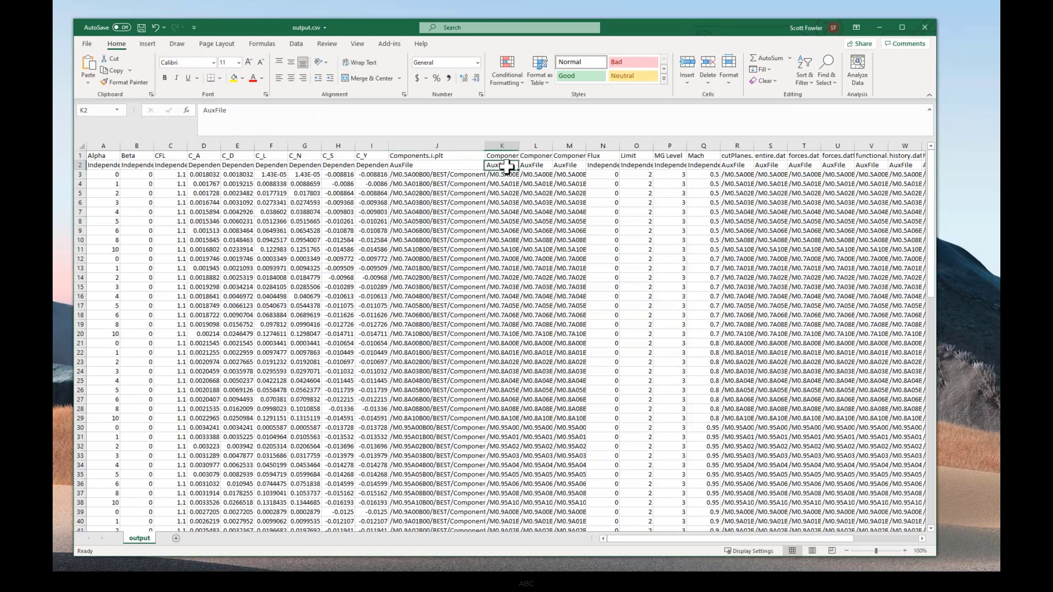
left_click(510, 175)
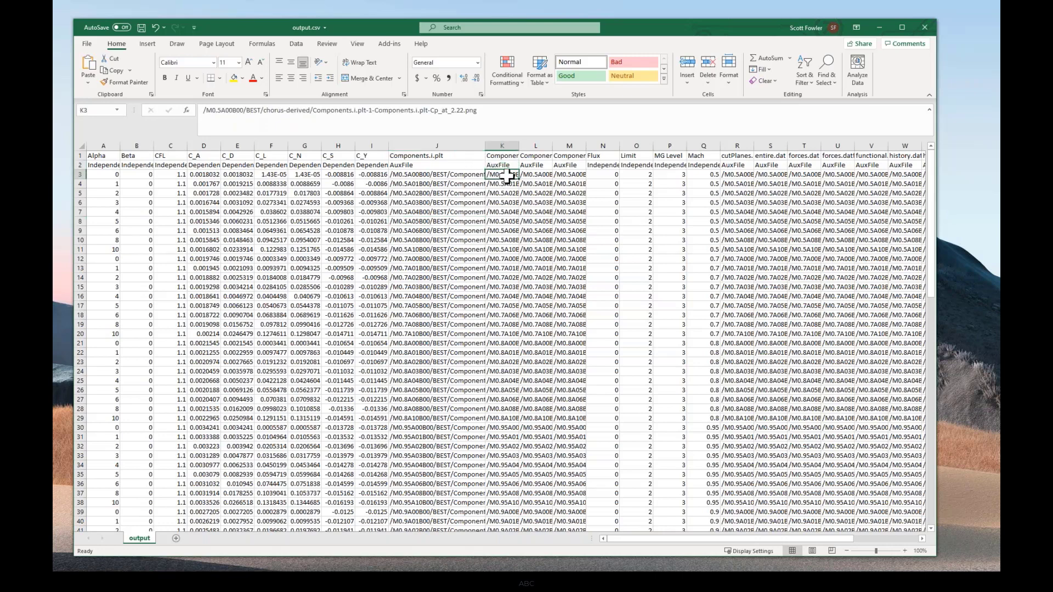
left_click(532, 174)
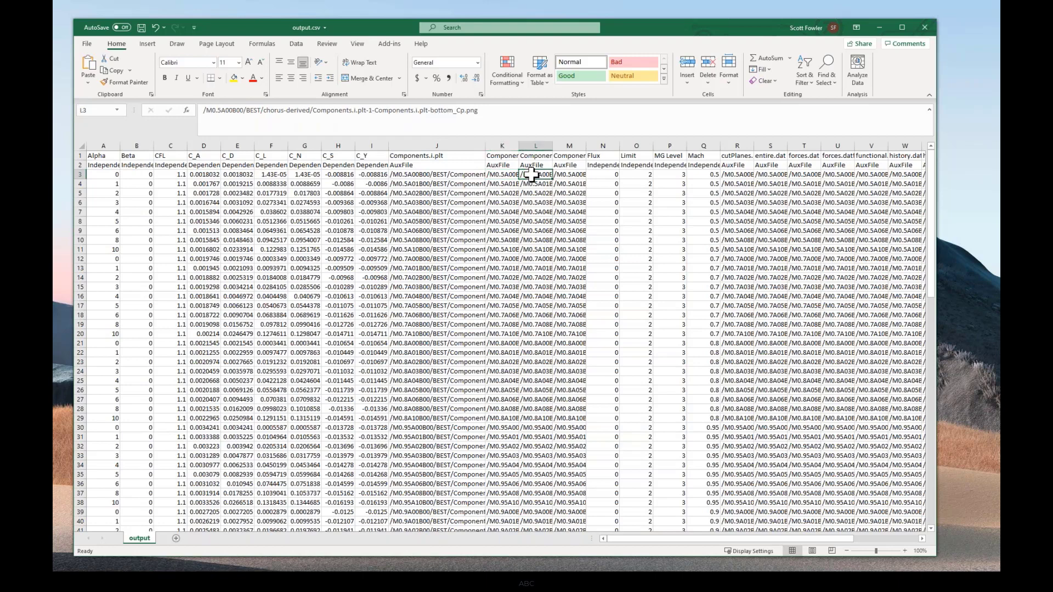
key("Right")
key("Right")
key("Right")
key("Right")
key("Right")
key("Right")
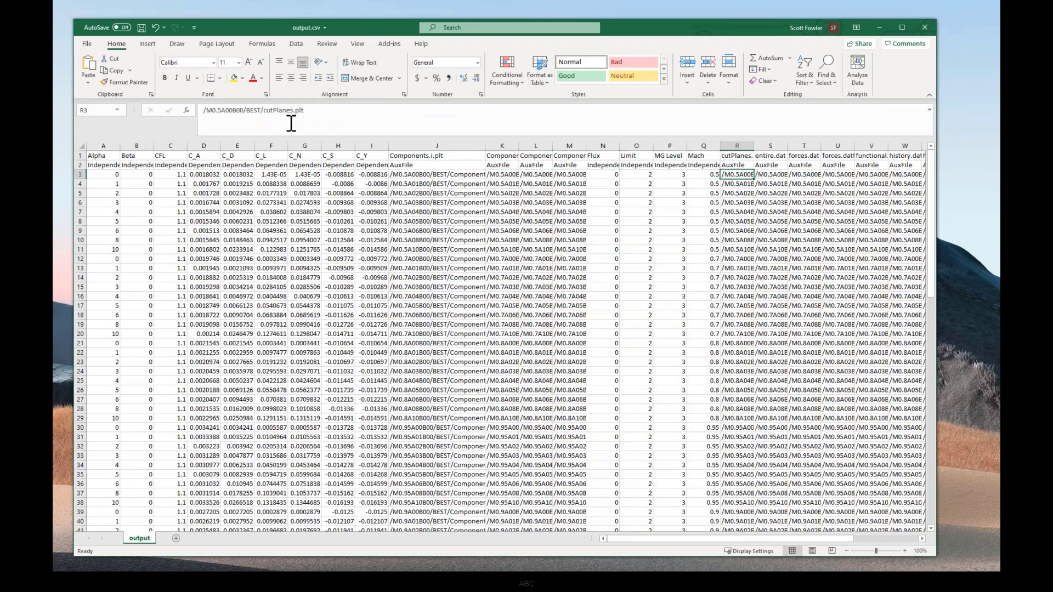
left_click(762, 174)
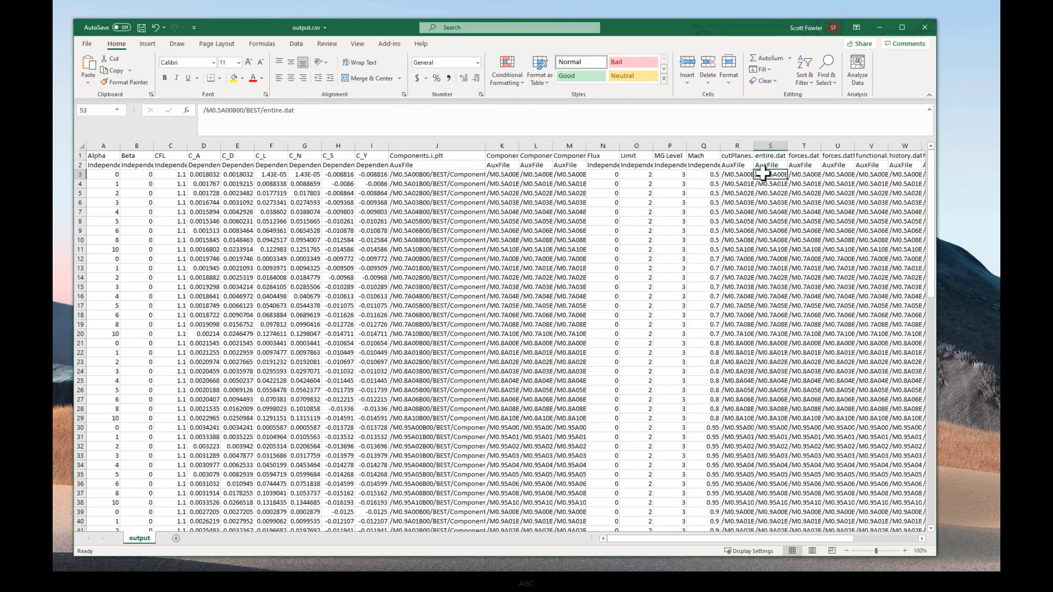
key("Right")
key("Right")
key("Right")
key("Left")
key("Left")
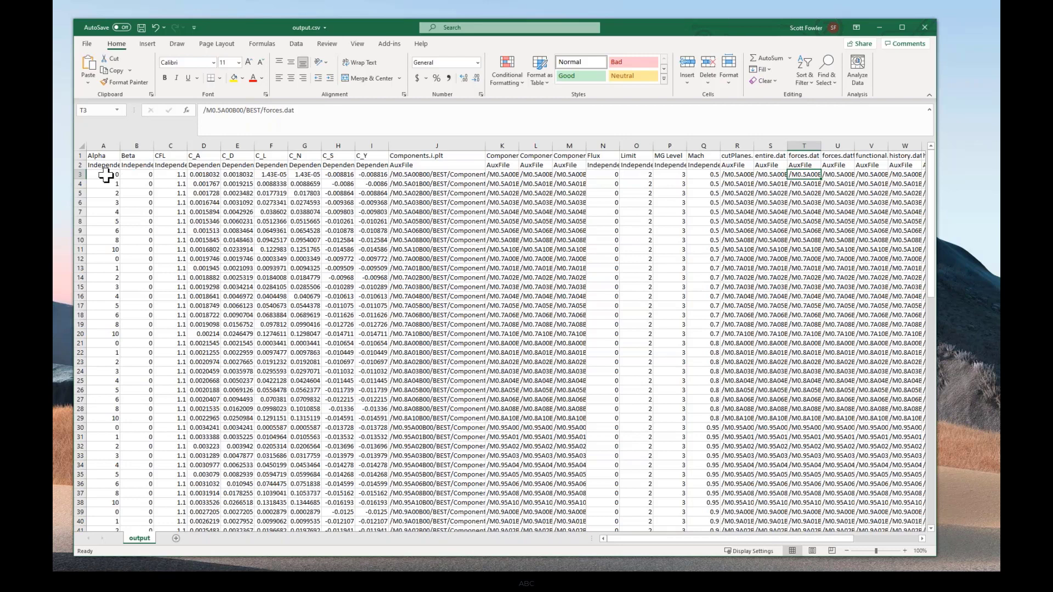
Return to the delta-wing folder in File Explorer and select the M1.8A04B00, M1.6A04B00 and M1.05A04B00 case folders together.
left_click(877, 27)
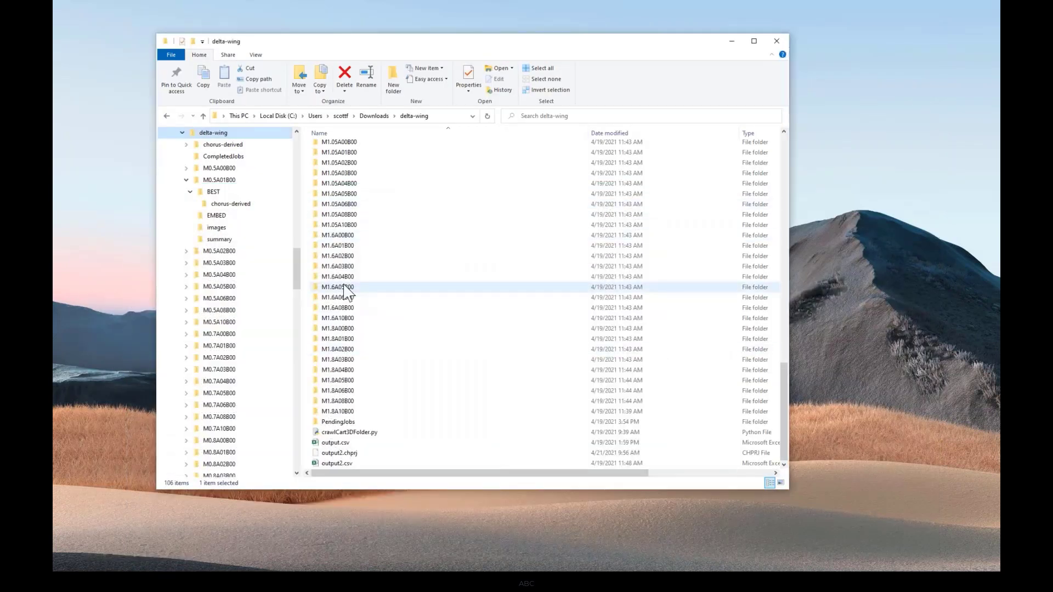
left_click(351, 372)
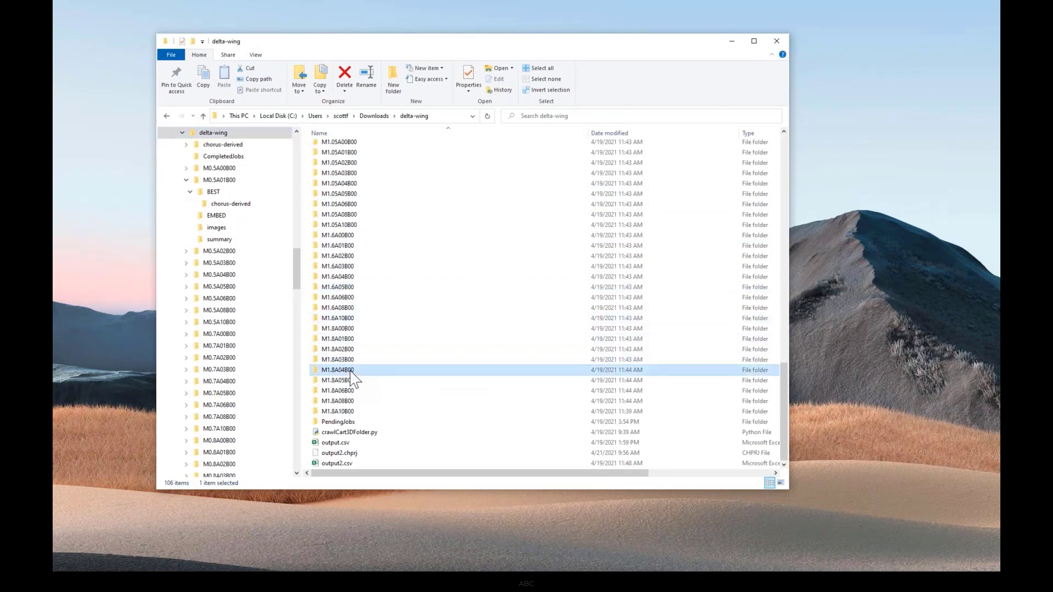
left_click(351, 276, "ctrl")
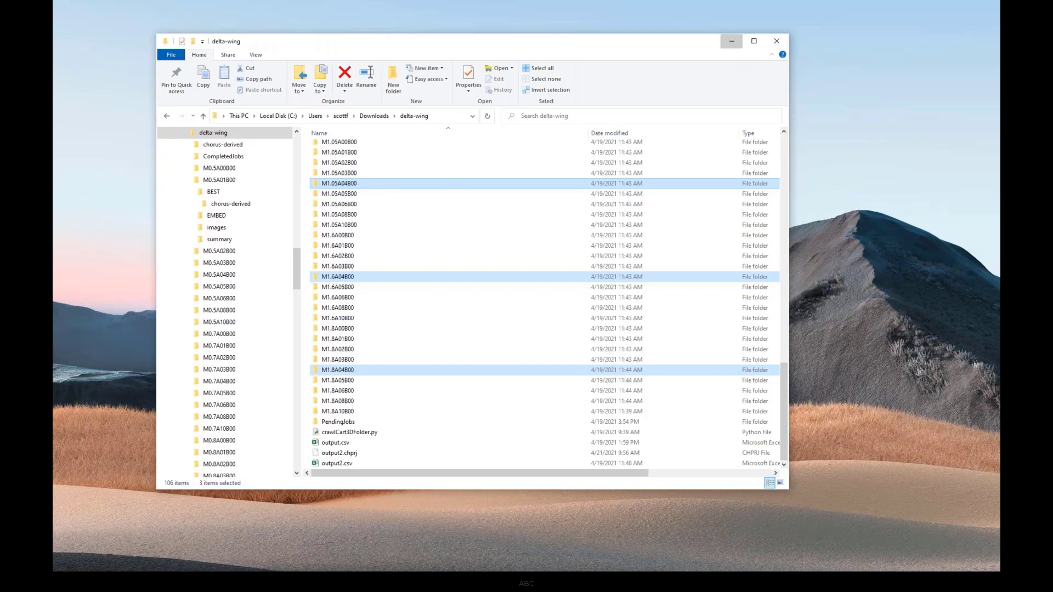
Minimize File Explorer to switch to Tecplot Chorus, and maximize the Chorus window.
left_click(732, 41)
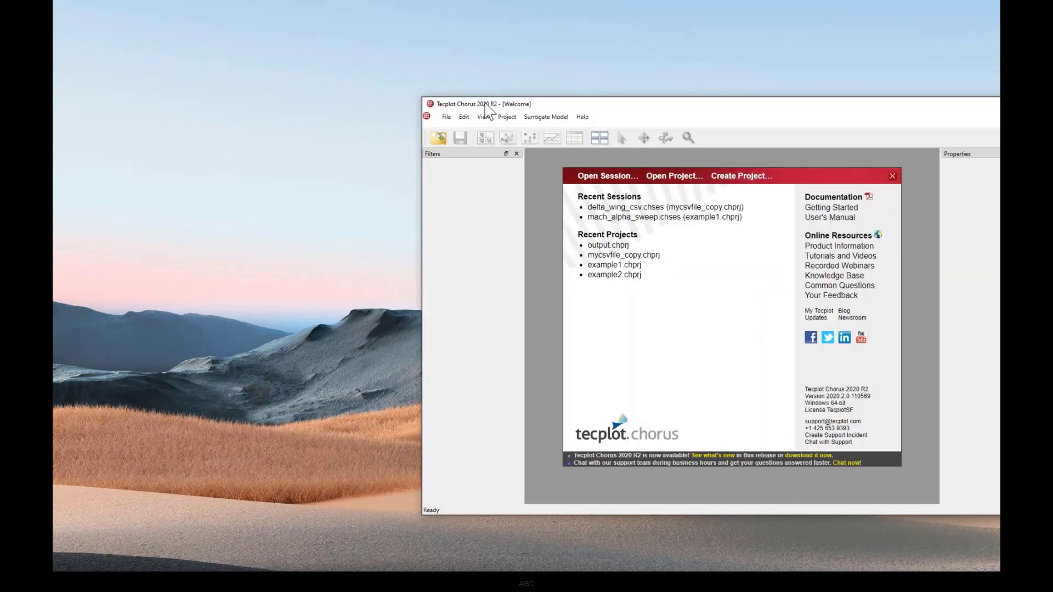
left_click_drag(484, 103, 262, 87)
left_click(826, 86)
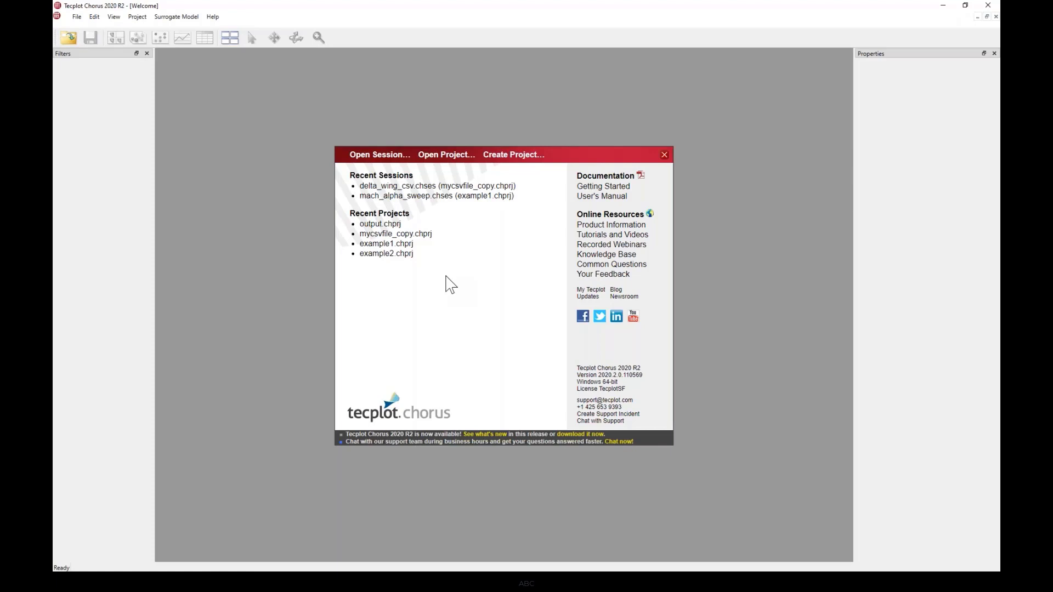
Open output.csv from the delta-wing folder as a CSV project.
left_click(77, 17)
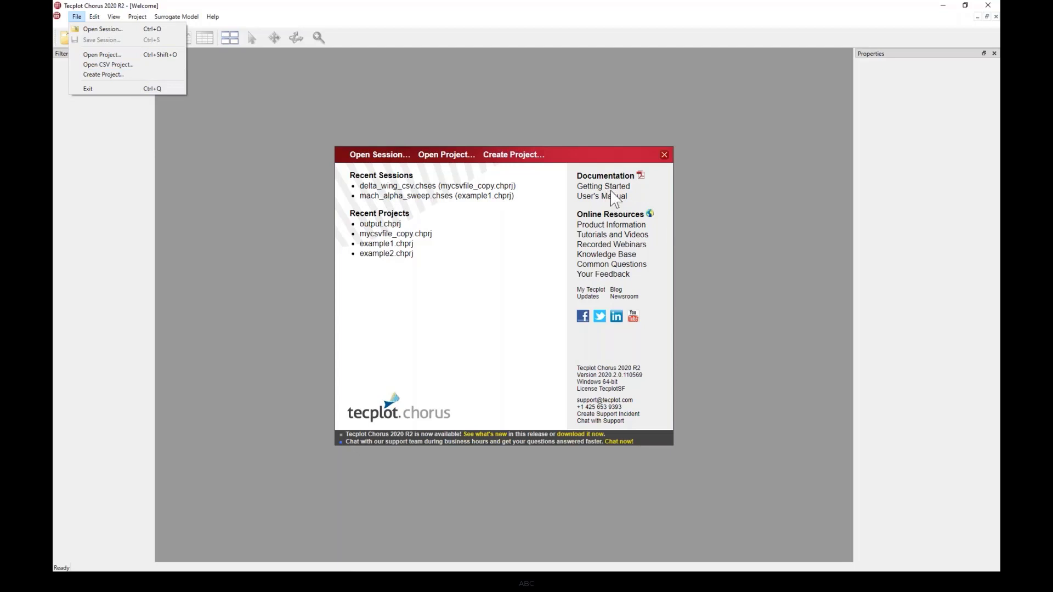
left_click(123, 66)
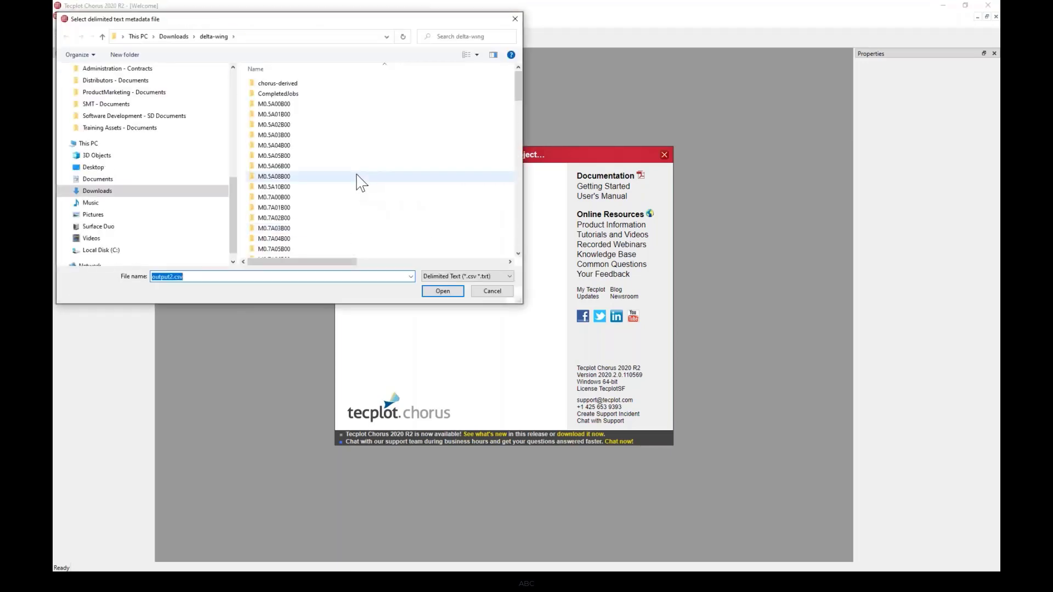
left_click_drag(517, 81, 501, 265)
left_click(268, 242)
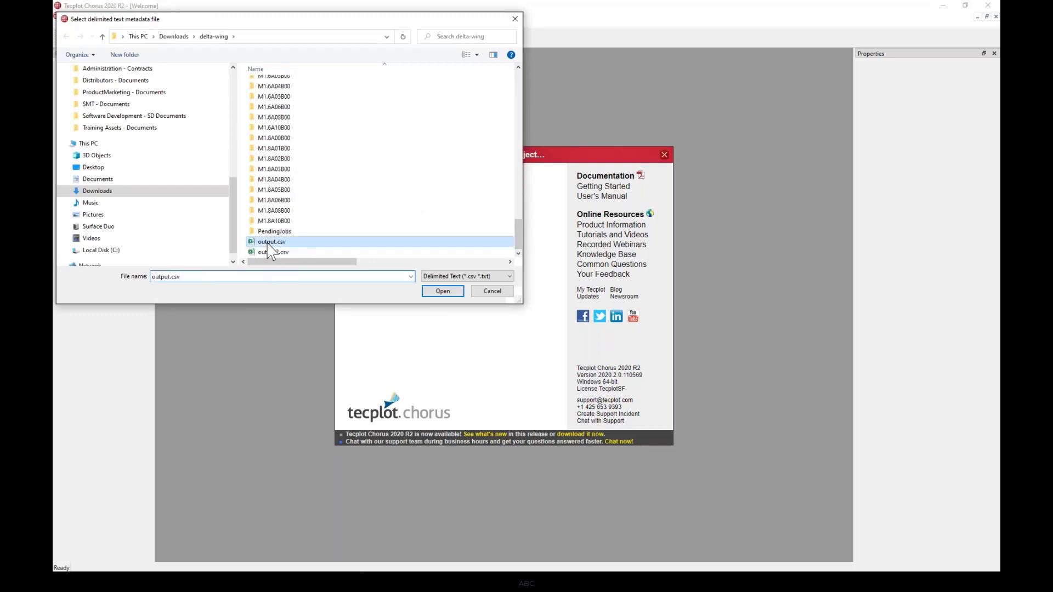
left_click(439, 291)
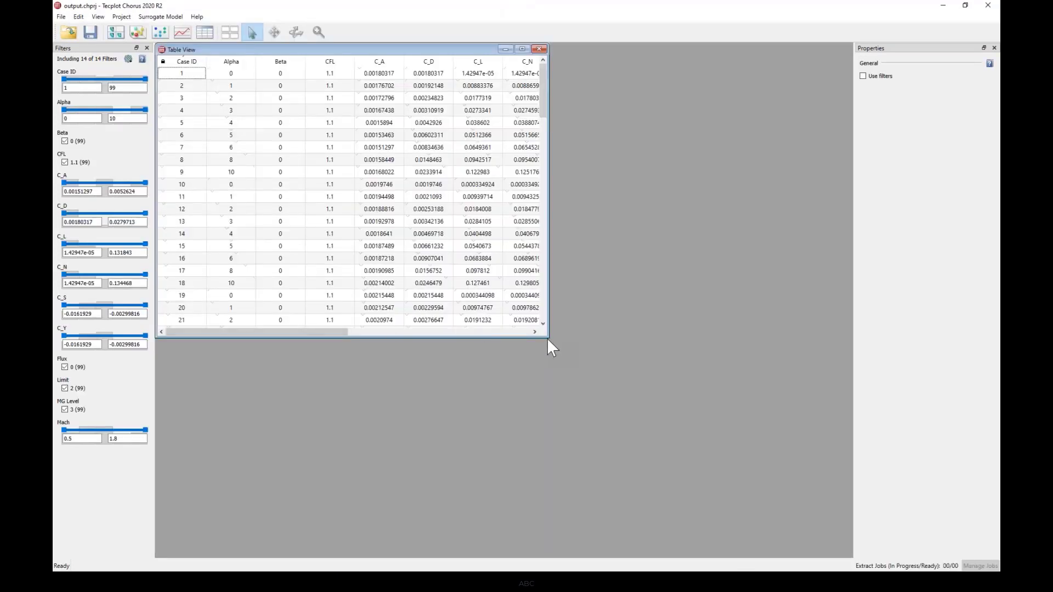
Widen the Table View to show columns through MG Level, and select the row of case 2.
left_click_drag(547, 338, 793, 345)
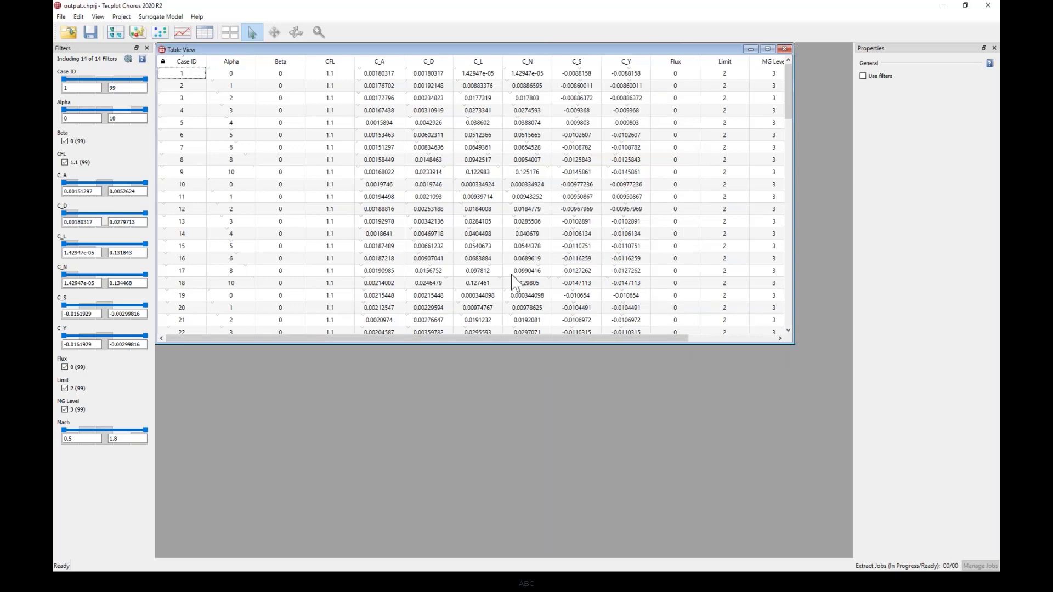
left_click(242, 75)
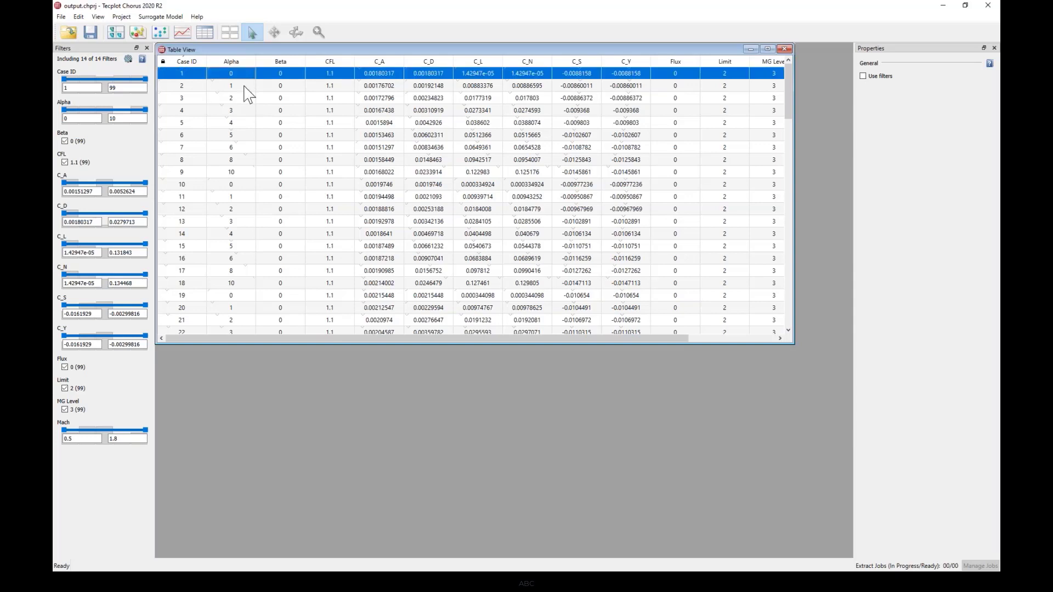
left_click(245, 86)
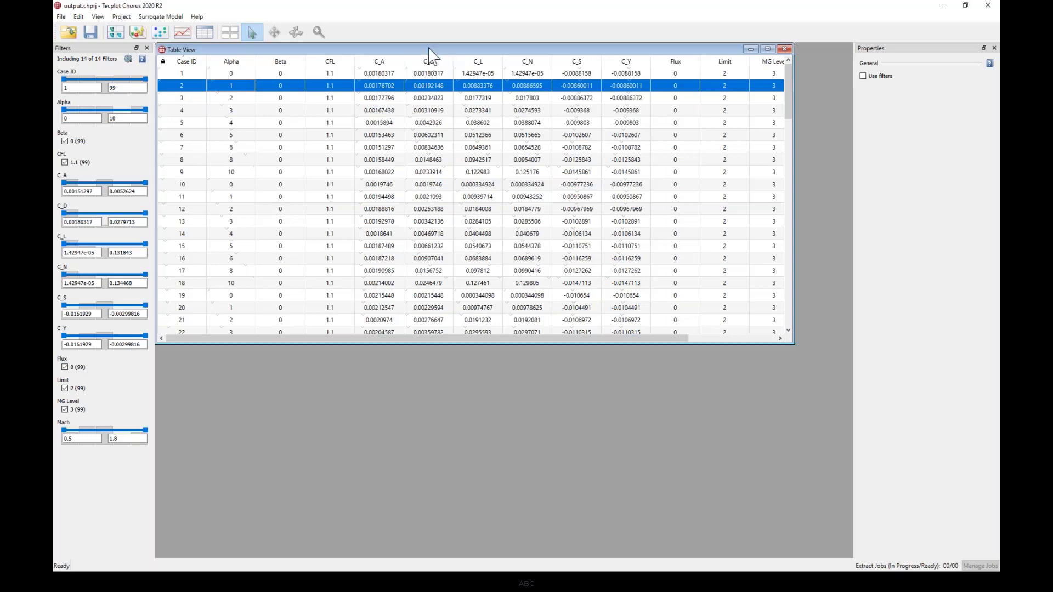
Select the row of case 1 and lower the maximum of the C_D filter to 0.0102208.
left_click(409, 74)
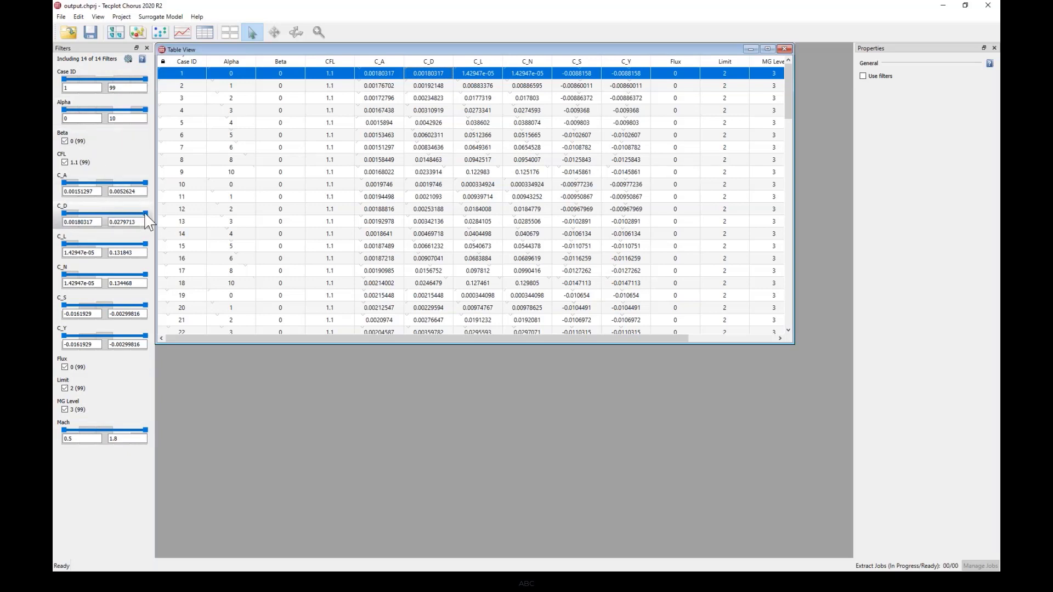
left_click_drag(144, 213, 90, 212)
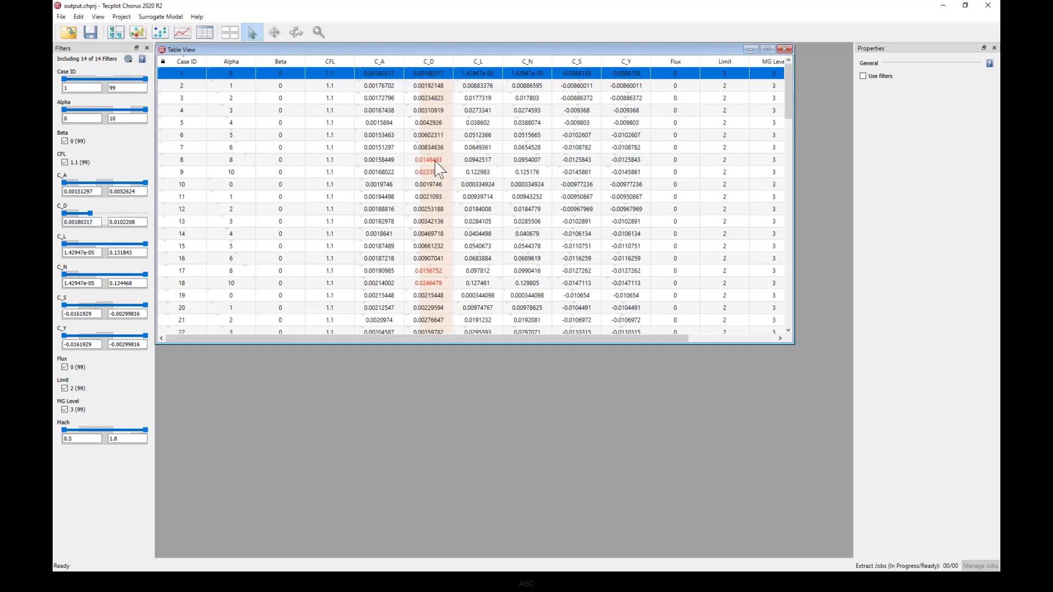
Lengthen the Table View to show rows down to case 32, and apply the filters to it, comparing the list with and without them.
left_click_drag(418, 344, 422, 476)
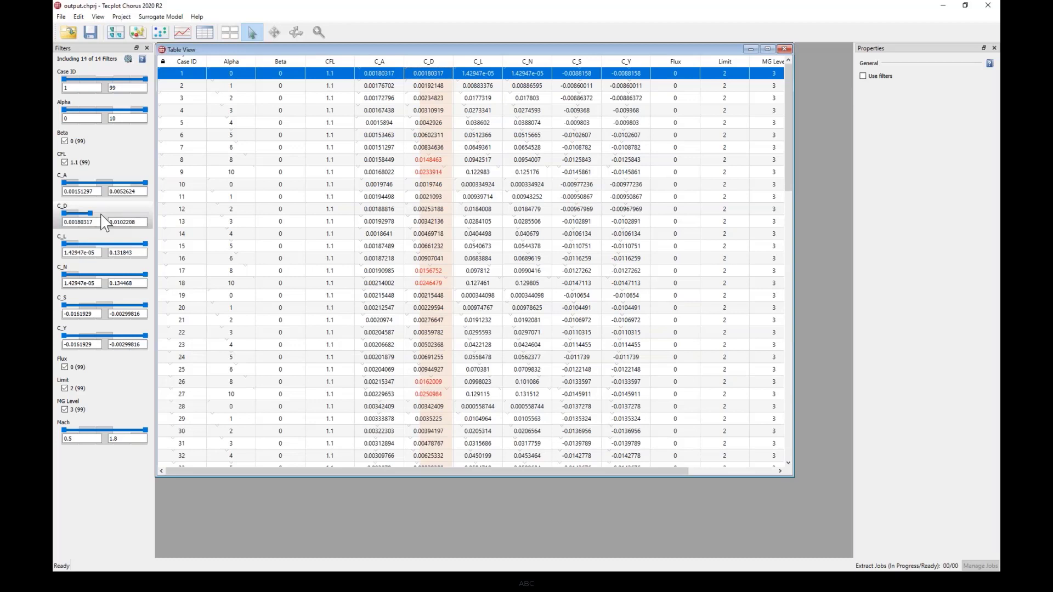
left_click(863, 76)
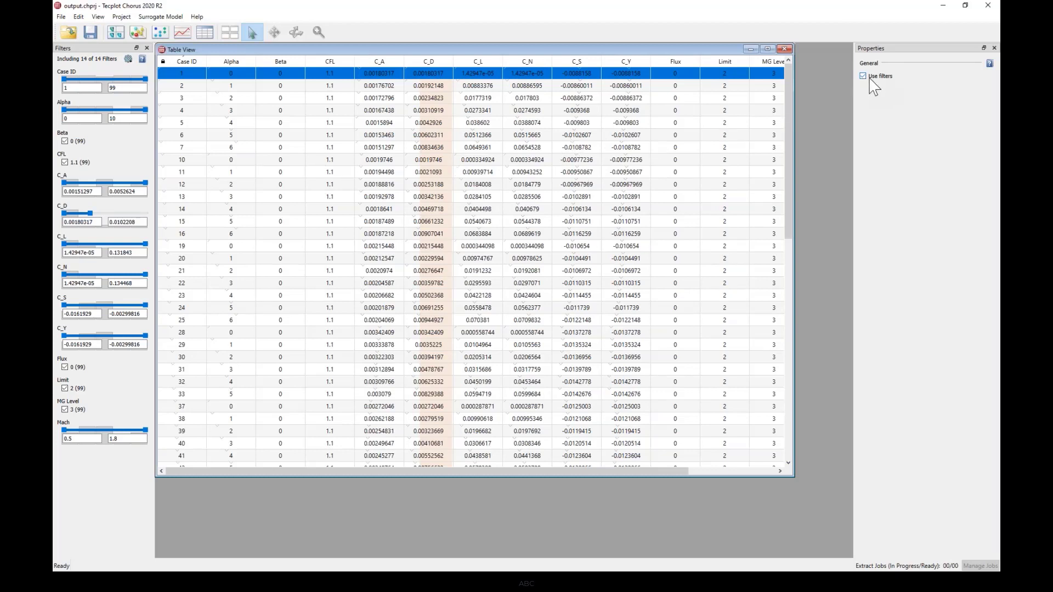
left_click(863, 76)
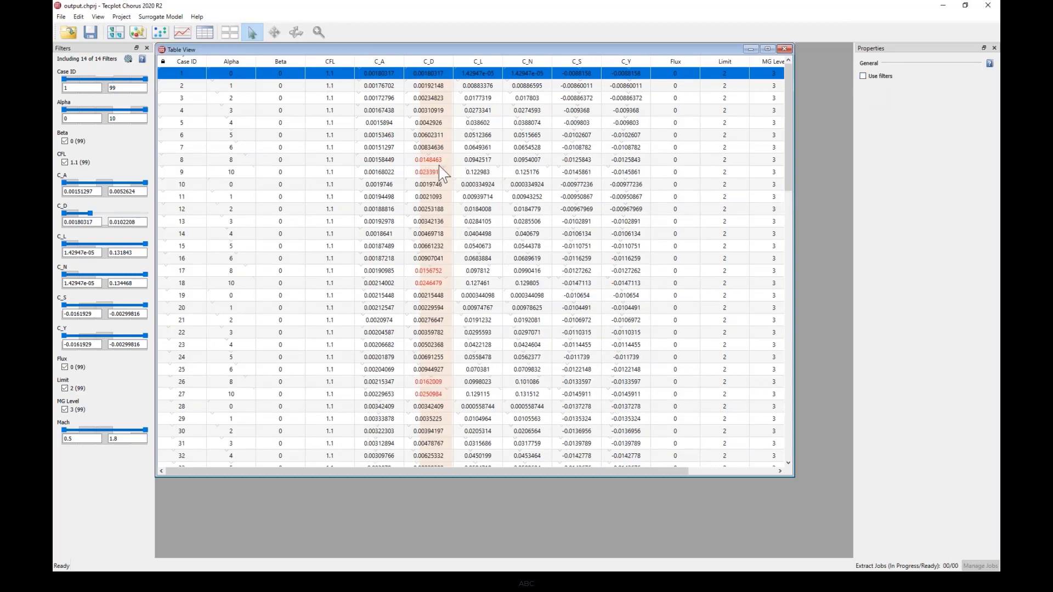
left_click(863, 76)
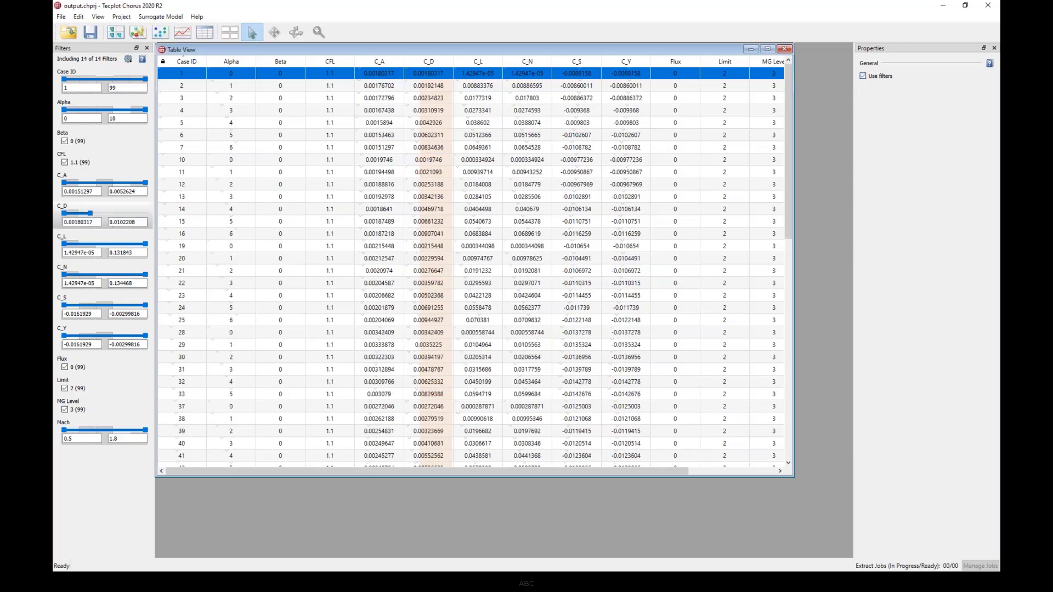
Narrow the Alpha filter to the range 0 to 2 and the Mach filter to 0.5 to 0.7.
left_click_drag(145, 109, 78, 111)
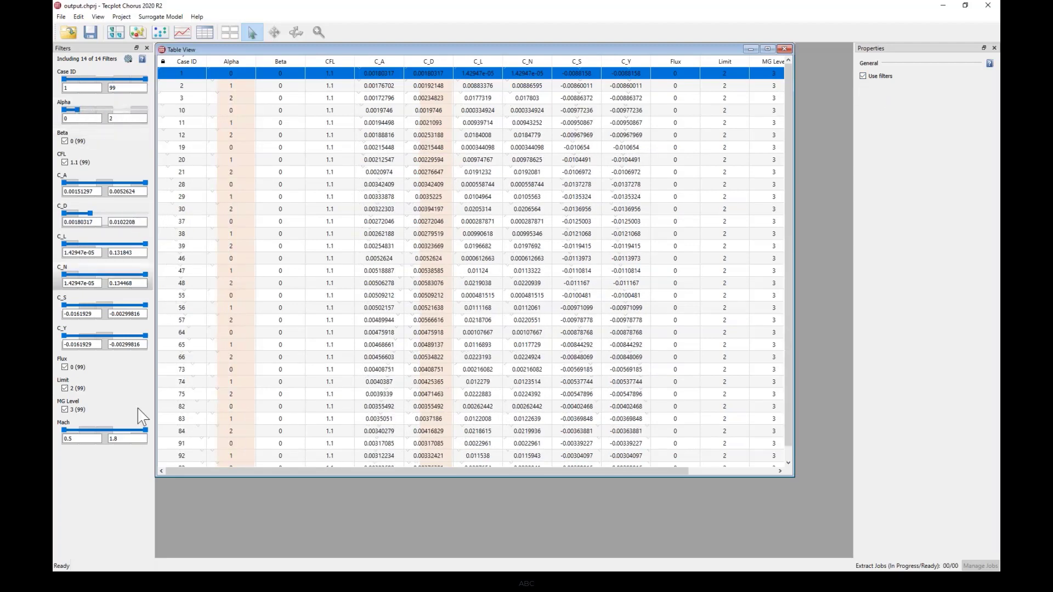
left_click_drag(145, 430, 77, 434)
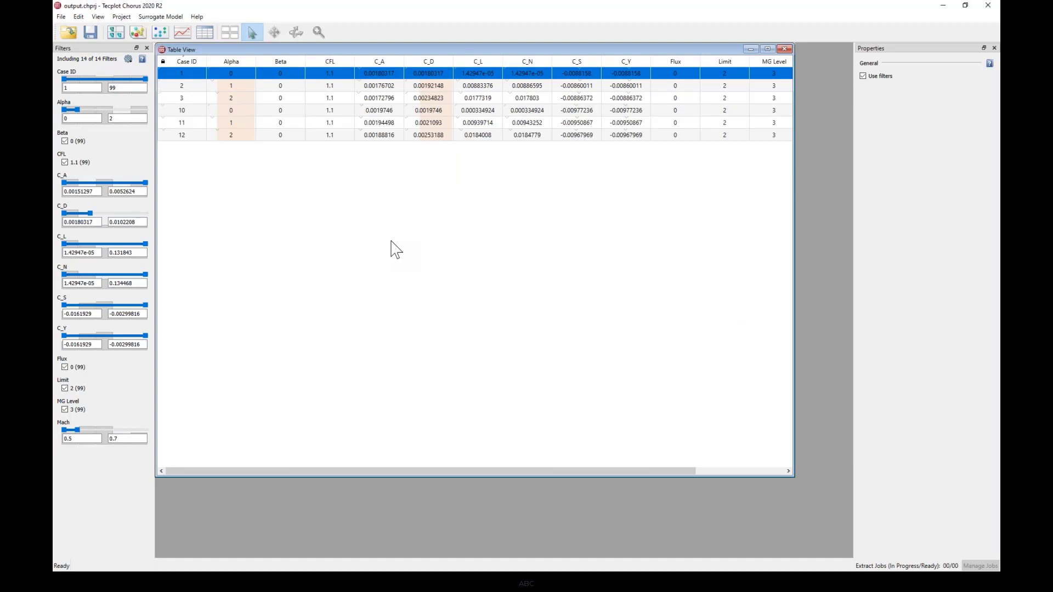
Reset all filters, and exclude Beta, CFL, Flux, Limit and MG Level from the included filters.
left_click(128, 59)
left_click(159, 71)
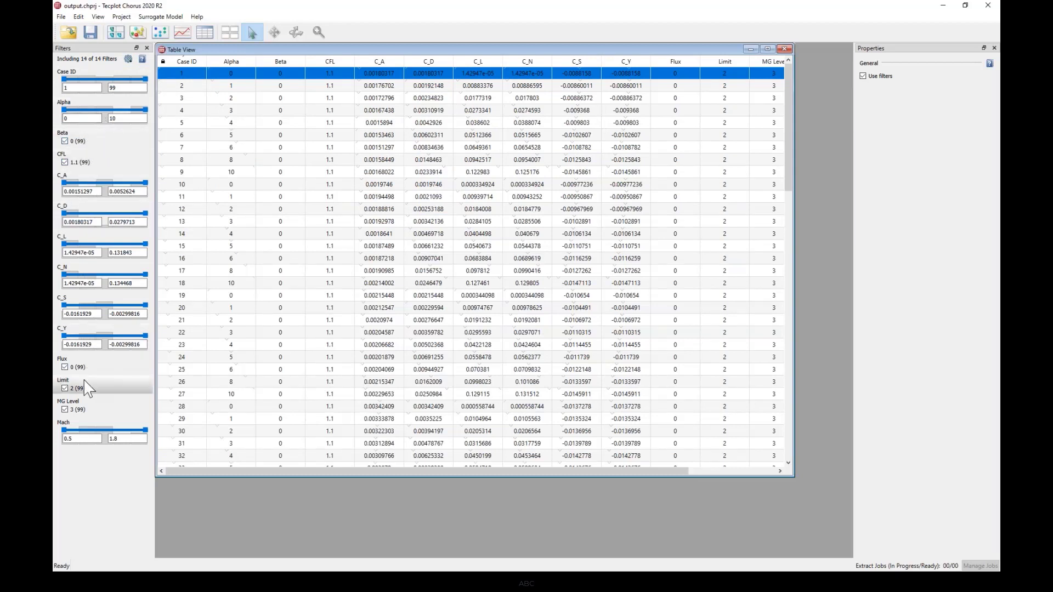
left_click(129, 59)
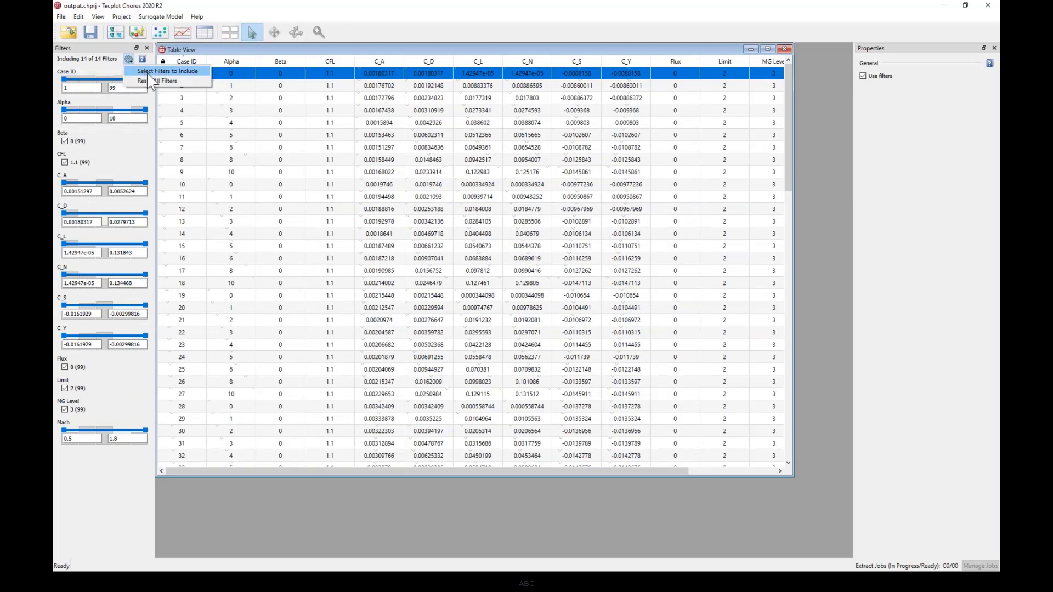
left_click(149, 74)
left_click(474, 212)
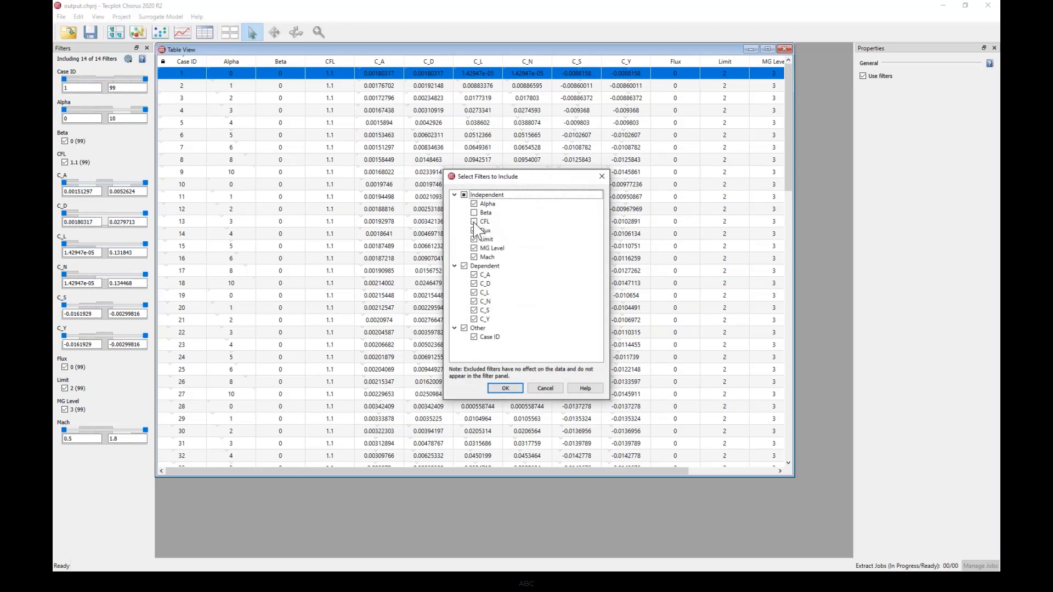
left_click(473, 221)
left_click(473, 230)
left_click(473, 239)
left_click(473, 248)
left_click(504, 387)
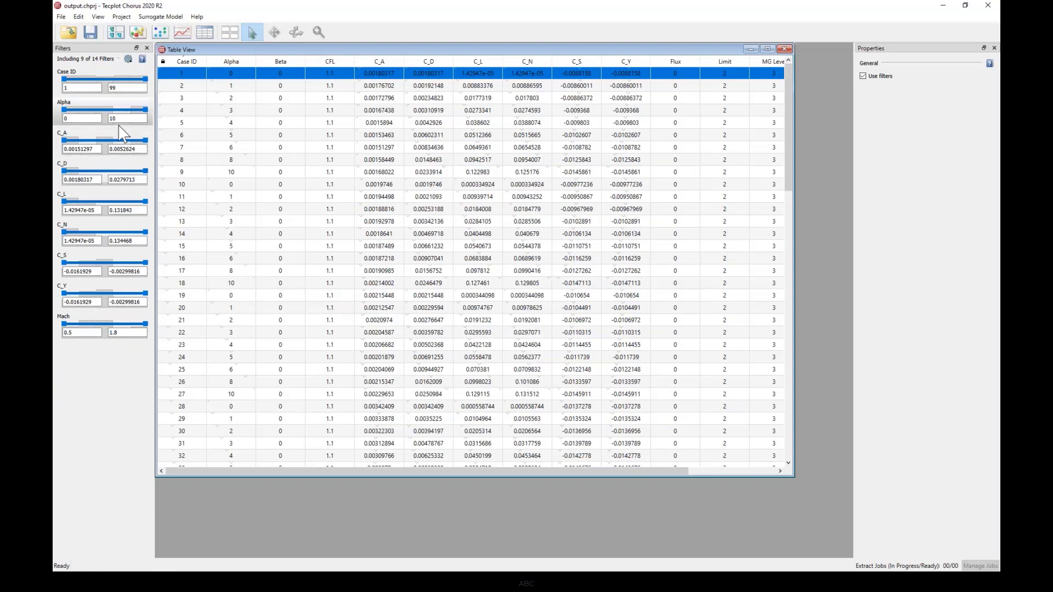
Try the Alpha filter as a single value filter and as a checkbox filter.
right_click(114, 104)
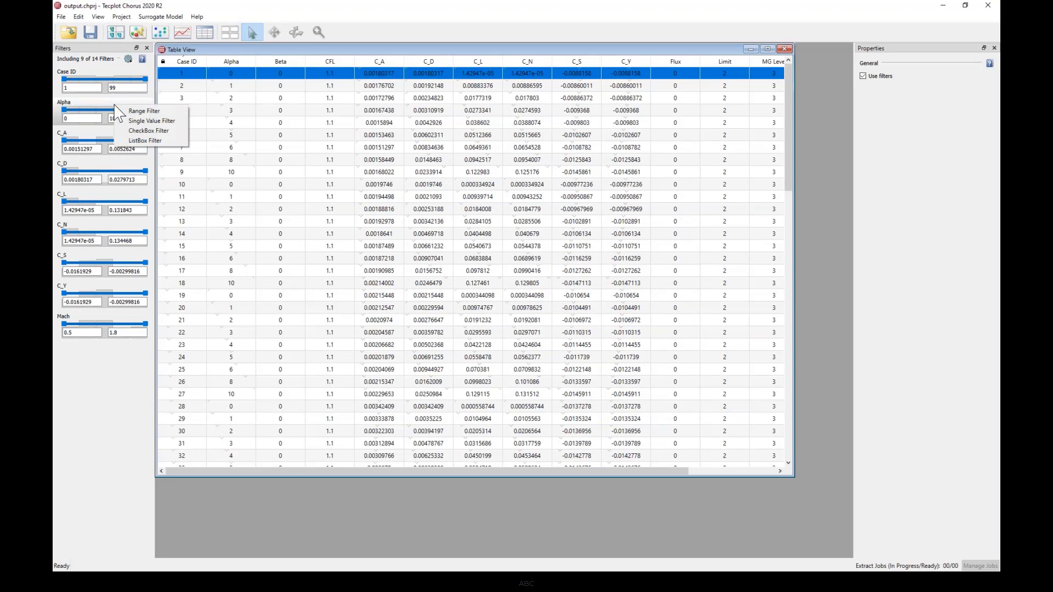
left_click(139, 122)
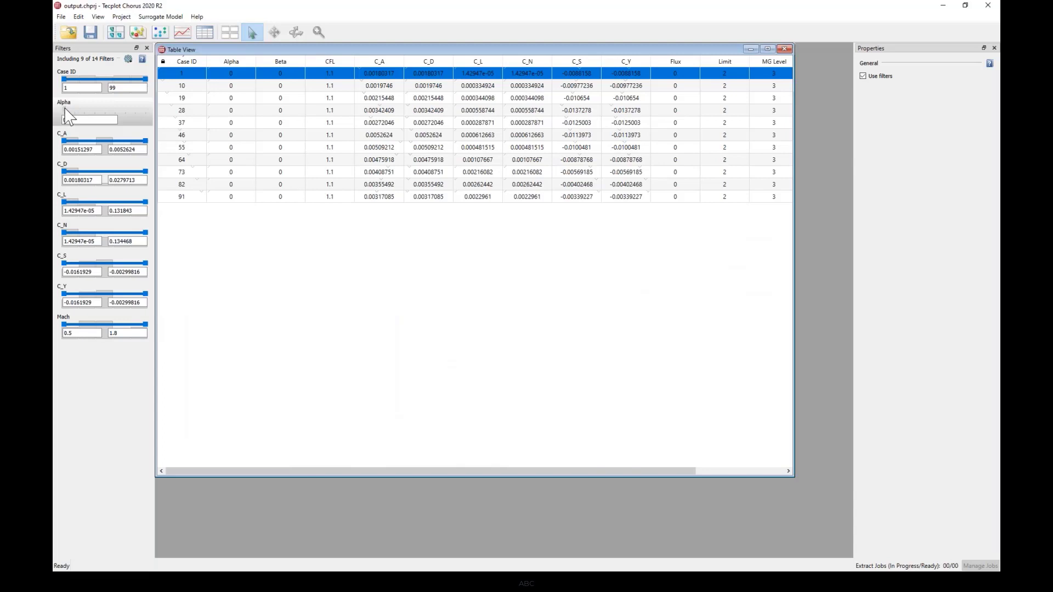
mouse_move(102, 114)
left_mouse_down()
mouse_move(126, 110)
mouse_move(87, 110)
mouse_move(108, 110)
left_mouse_up()
right_click(118, 104)
left_click(140, 129)
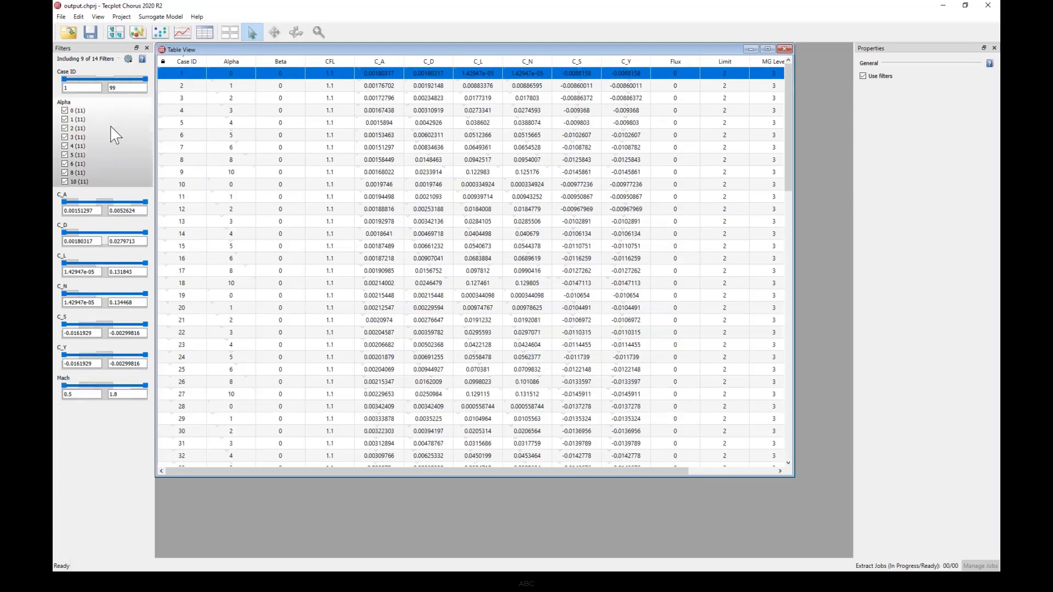
Try the Alpha filter as a list box with 1, 4, 6 and 10 selected, and return it to a range filter.
right_click(111, 127)
left_click(143, 160)
left_click(100, 121)
left_click(98, 147, "ctrl")
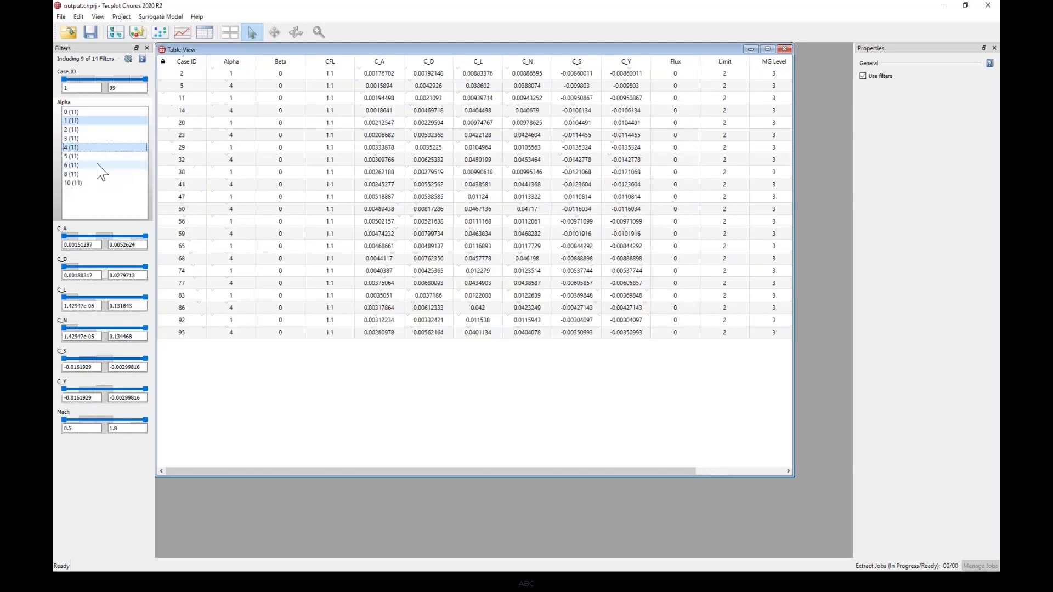
left_click(98, 165, "ctrl")
left_click(102, 183, "ctrl")
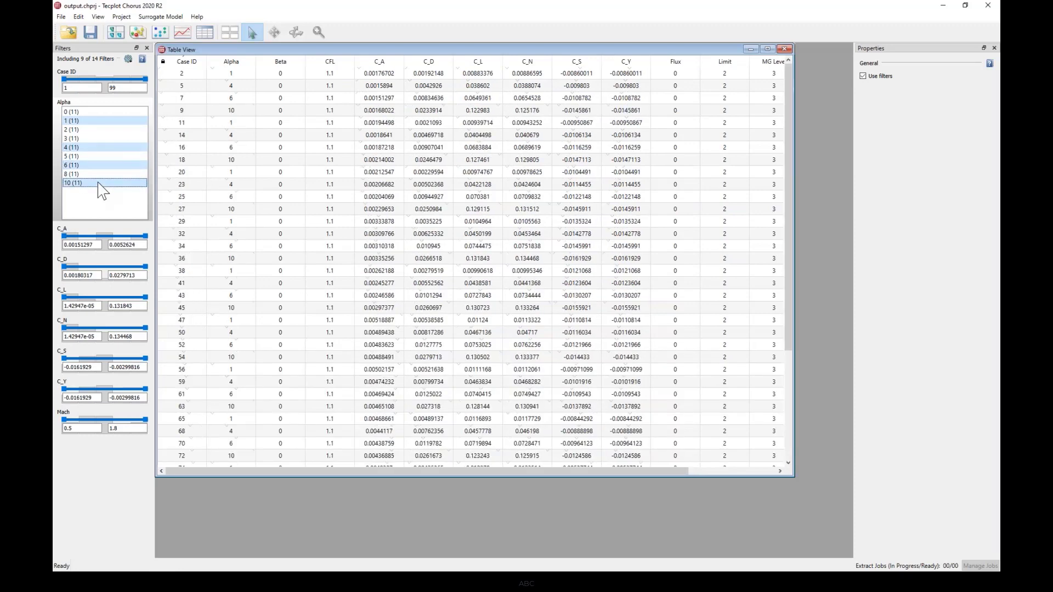
right_click(113, 103)
left_click(132, 108)
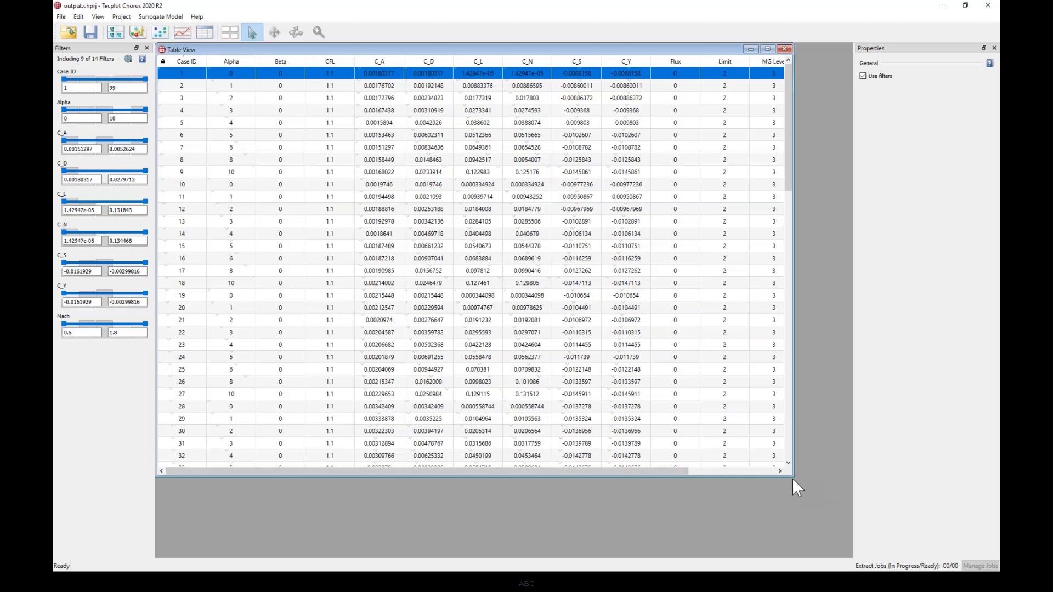
Shrink the Table View to rows through case 13 and columns through Flux, and add a 2D scatter plot below it.
left_click_drag(794, 476, 708, 240)
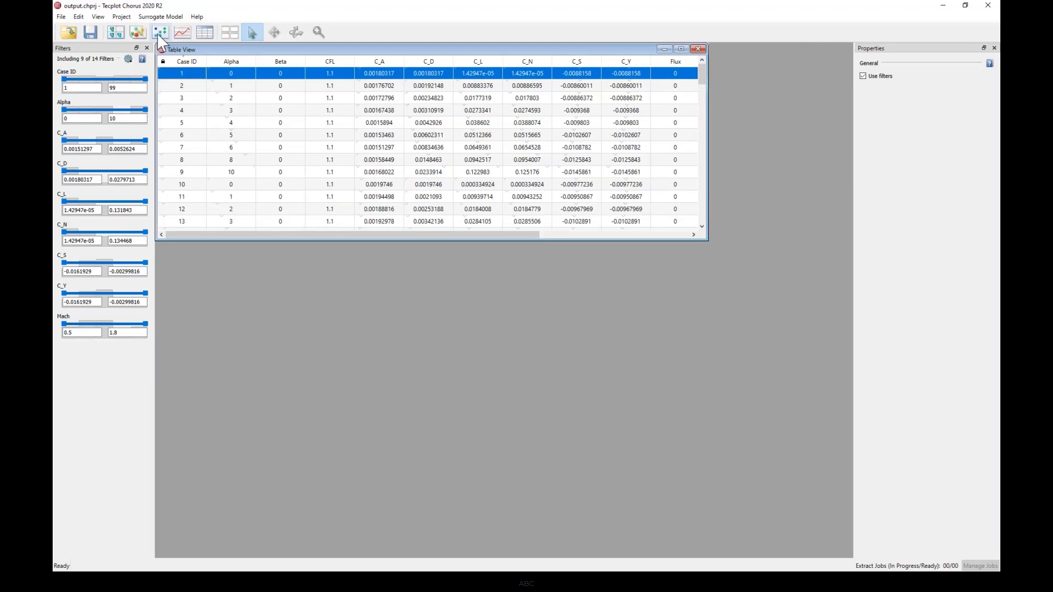
left_click(159, 33)
left_click_drag(399, 251, 452, 250)
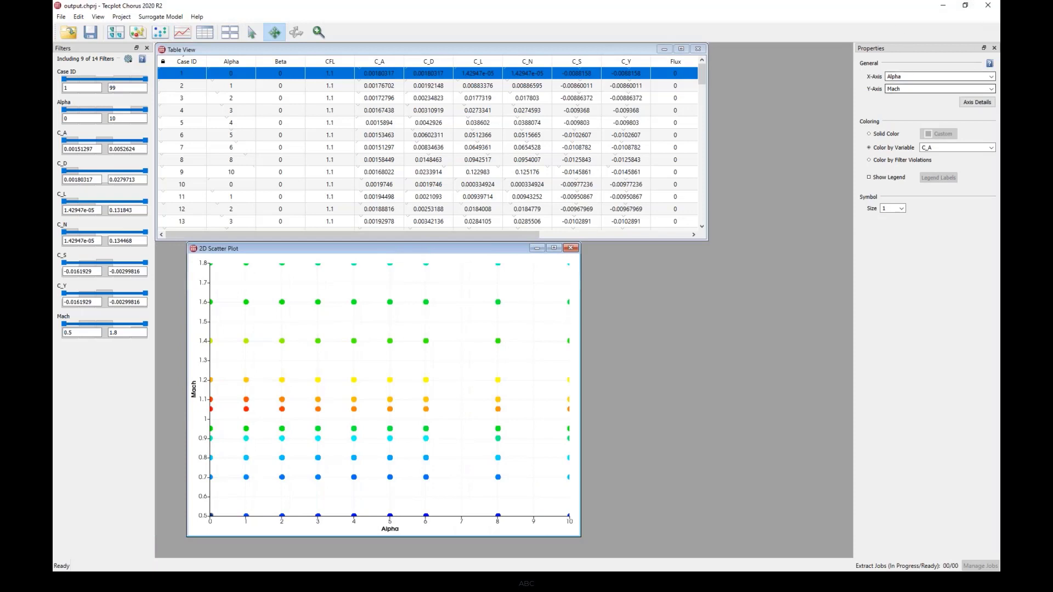
Plot Mach on the scatter plot's X axis and C_D on its Y axis, with all points inside the frame.
left_click(991, 77)
scroll(921, 126, "down", 2)
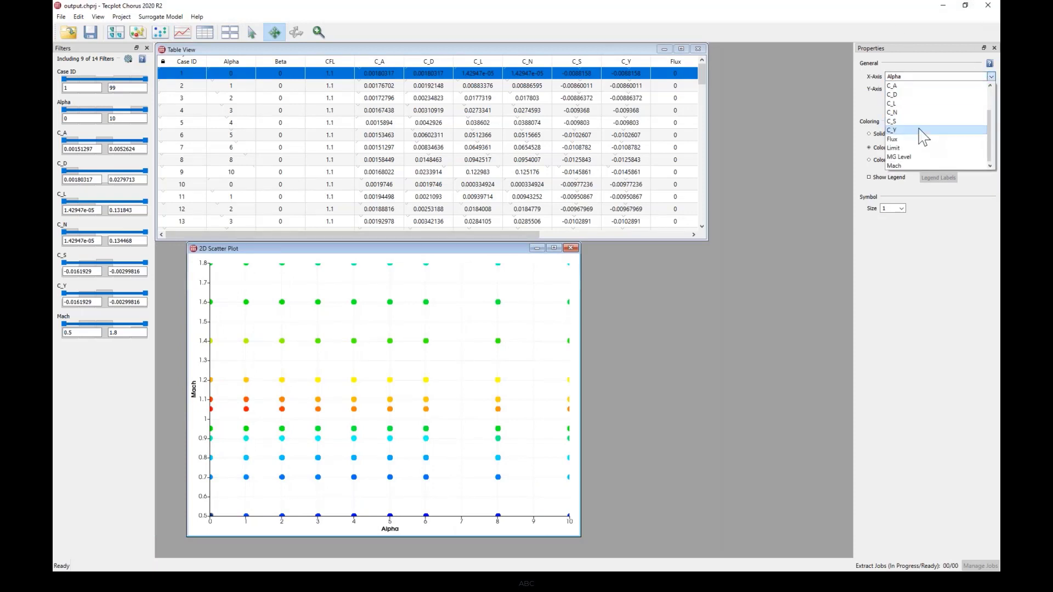
left_click(911, 166)
left_click(991, 89)
left_click(930, 114)
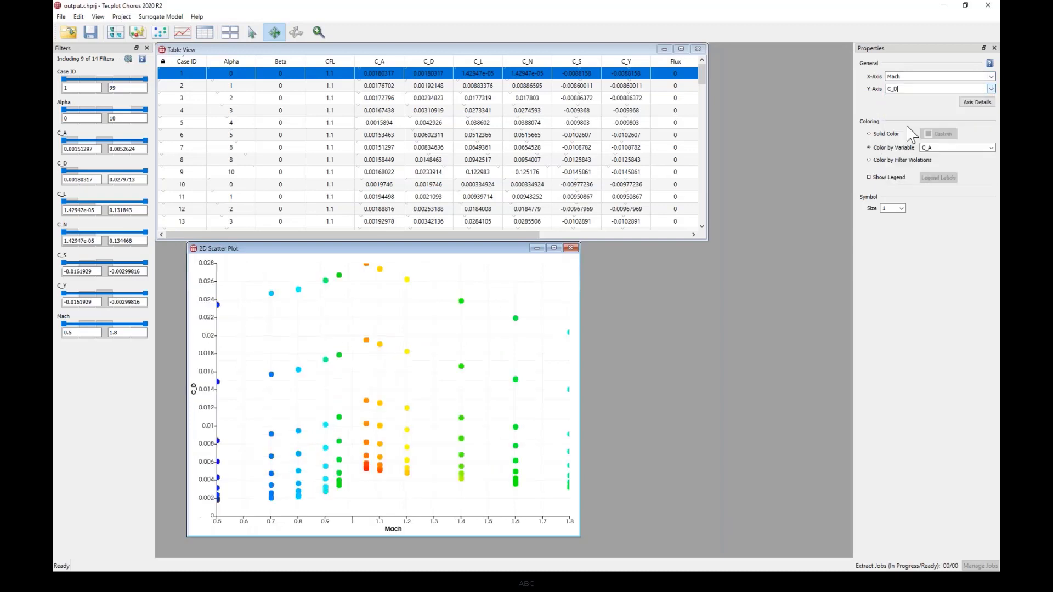
scroll(422, 328, "down", 1)
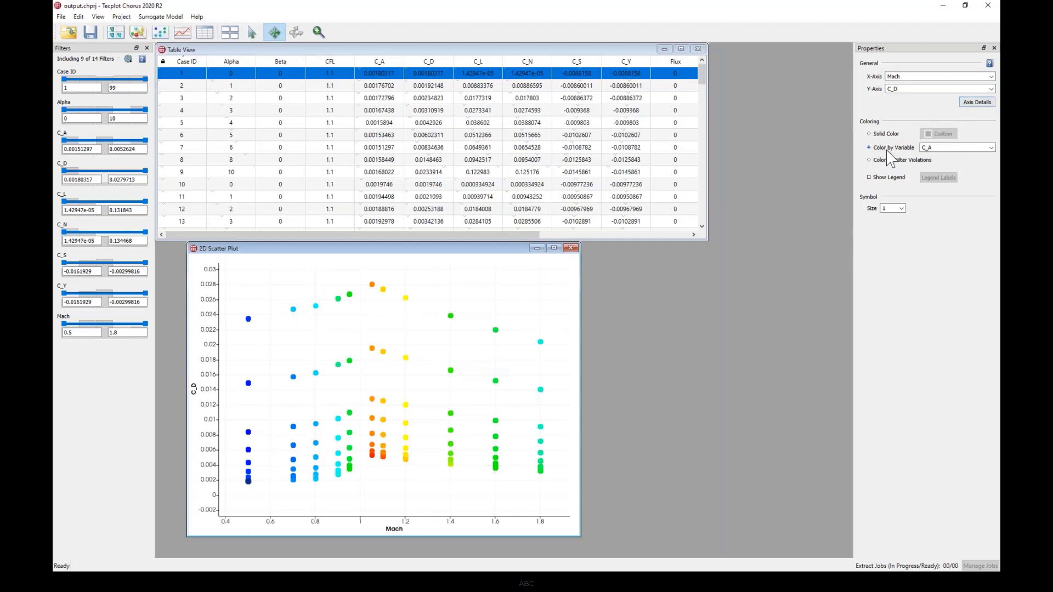
Color the scatter plot's points by the variable Alpha.
left_click(992, 148)
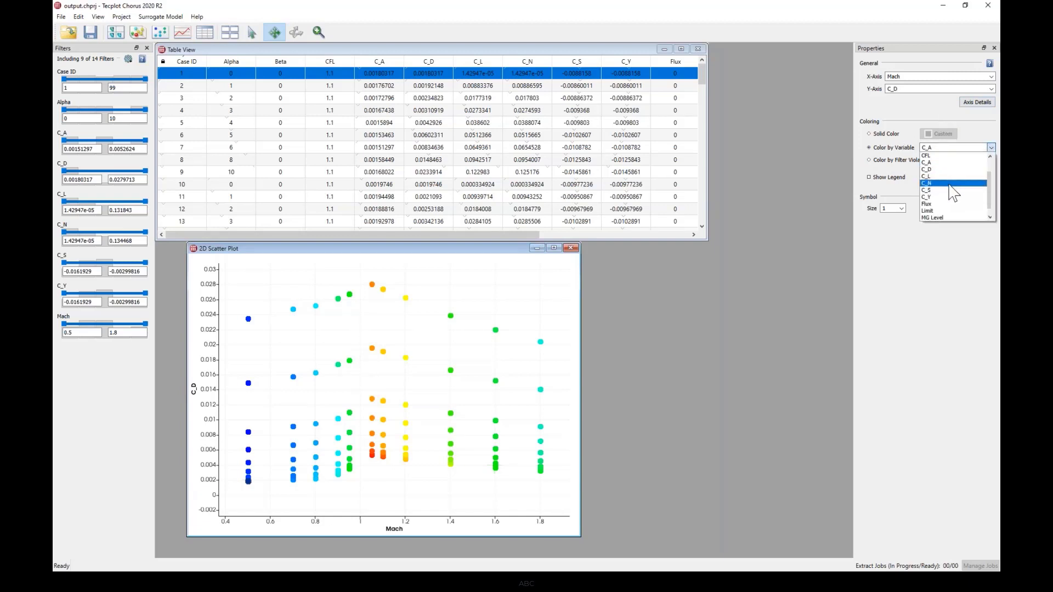
scroll(947, 192, "up", 1)
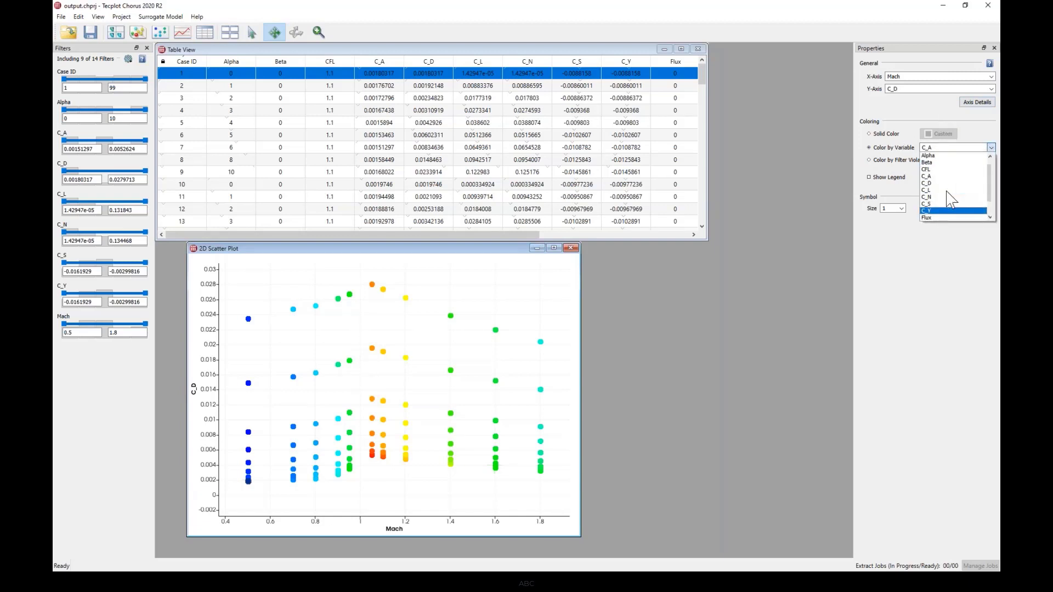
left_click(937, 157)
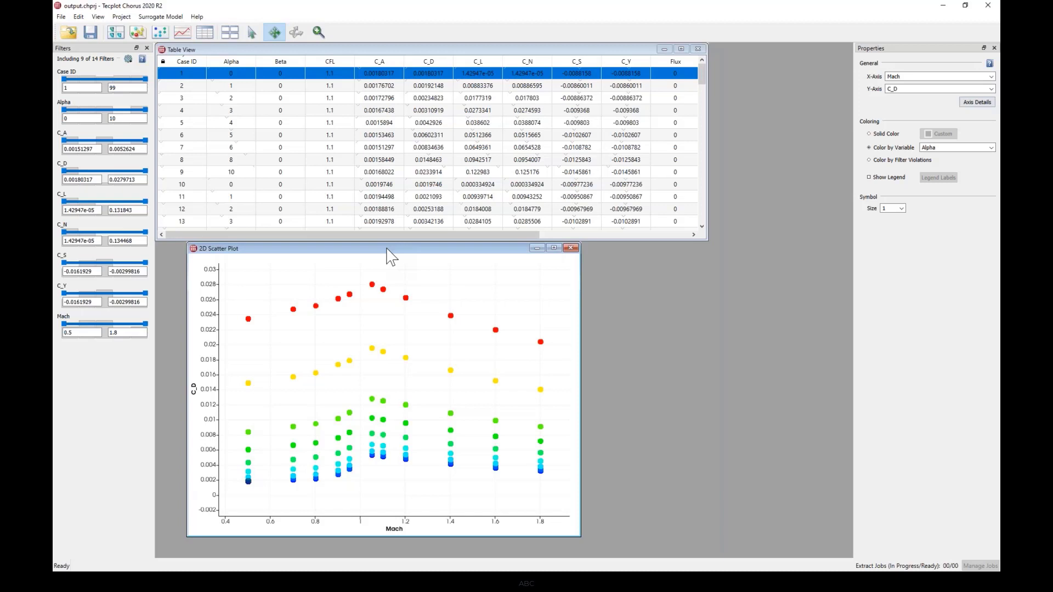
Move the scatter plot slightly down and to the left, and add a line plot overlapping its right side.
left_click_drag(390, 256, 368, 272)
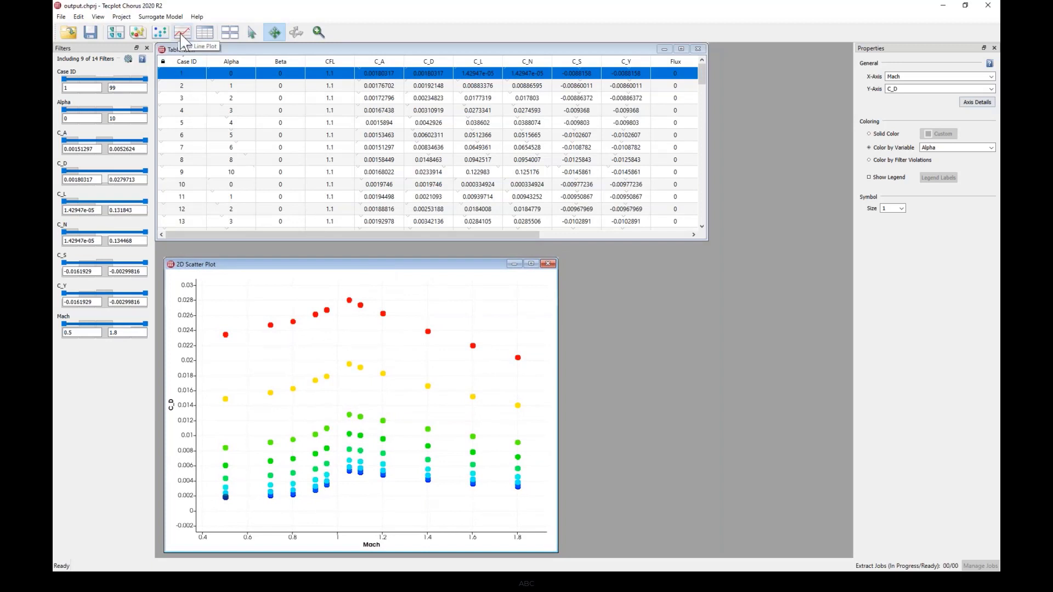
left_click(182, 41)
left_click_drag(544, 252, 536, 256)
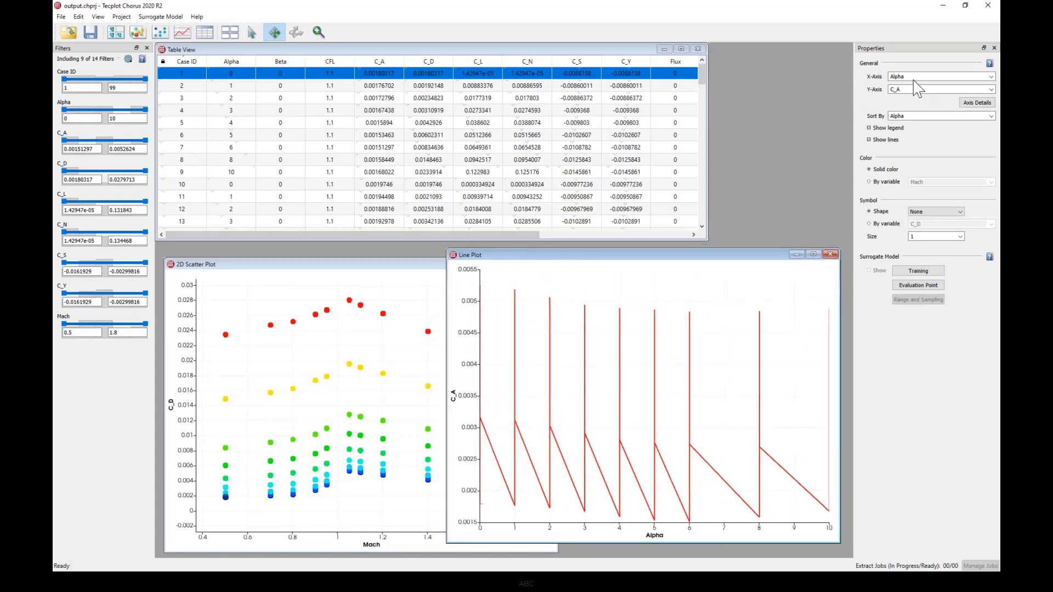
Set the line plot's X axis to C_D and Y axis to C_L, and move the plot slightly up and left.
left_click(991, 77)
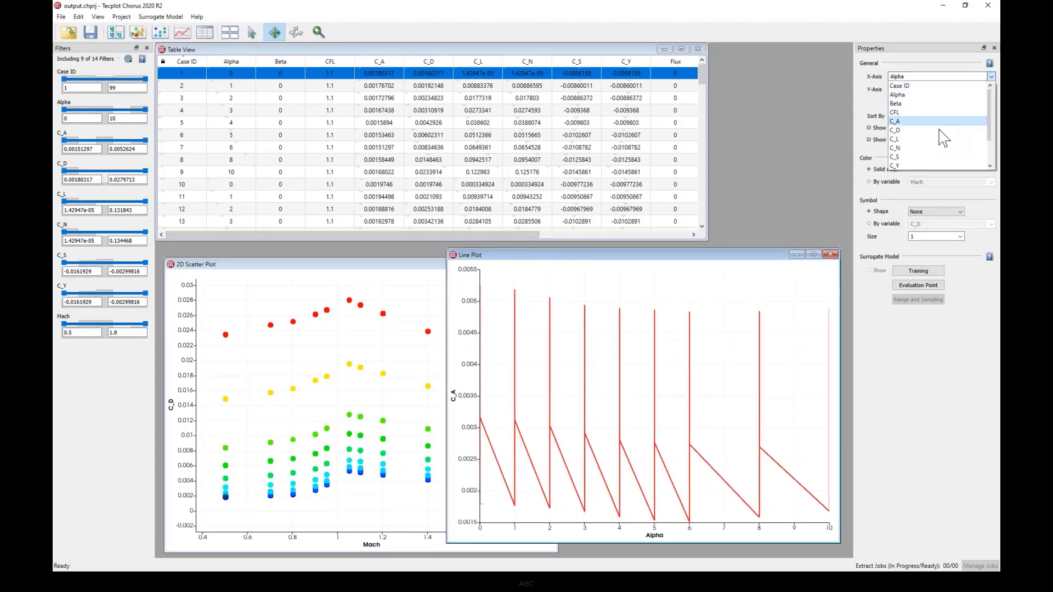
left_click(936, 131)
left_click(992, 89)
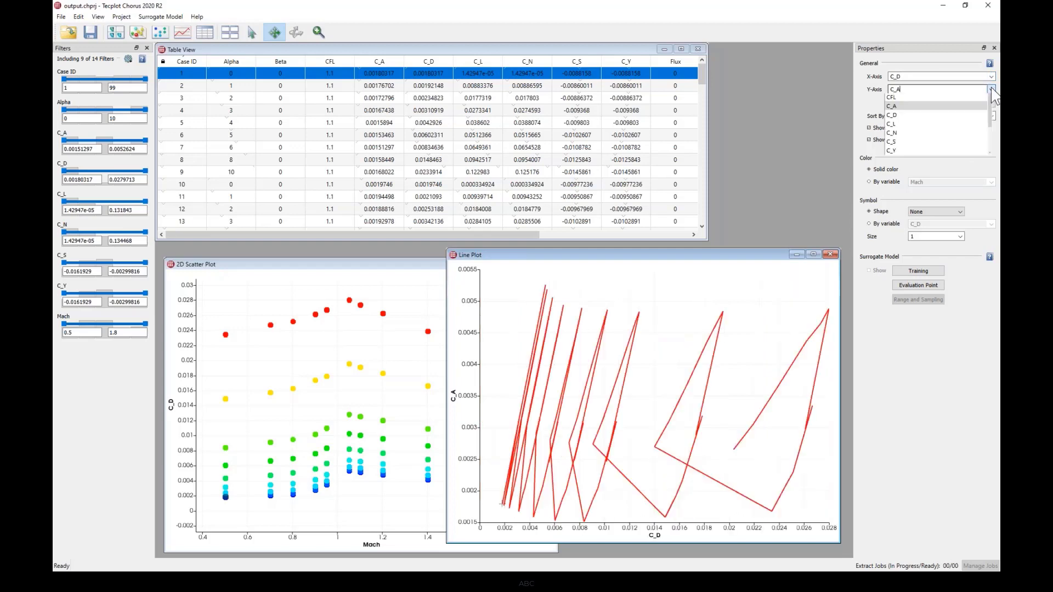
left_click(927, 151)
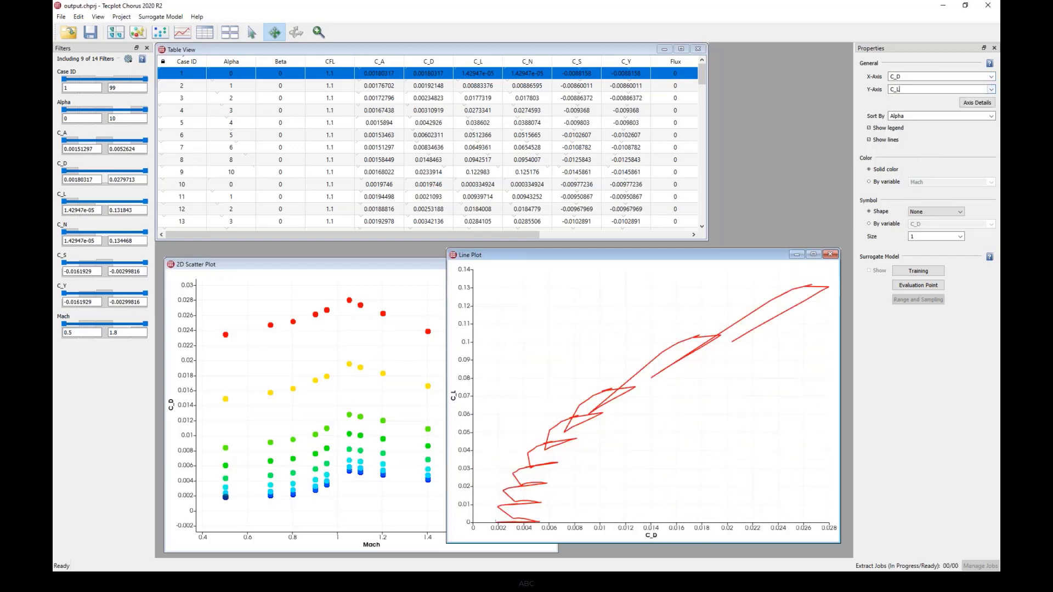
left_click_drag(698, 267, 686, 256)
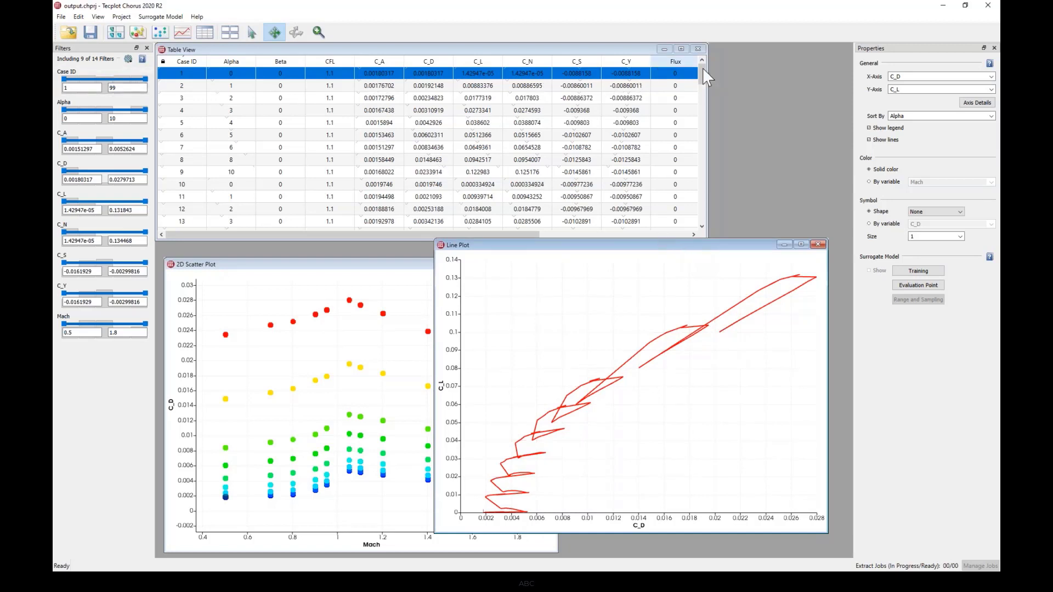
Color the line plot by the variable Mach to draw a separate C_L versus C_D curve for each Mach number.
mouse_move(702, 69)
left_mouse_down()
mouse_move(703, 227)
mouse_move(704, 72)
left_mouse_up()
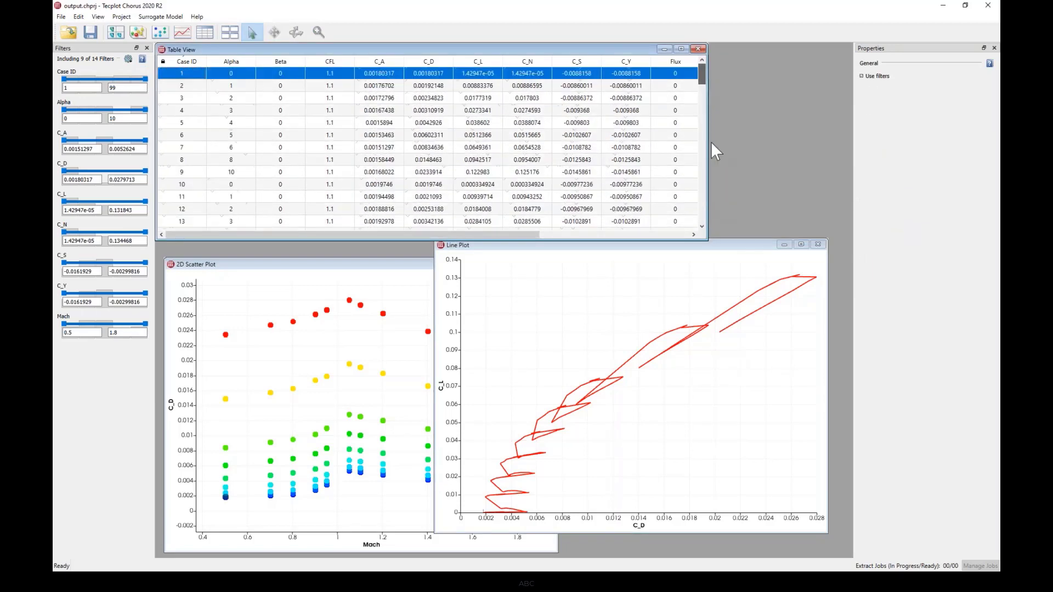
left_click(742, 251)
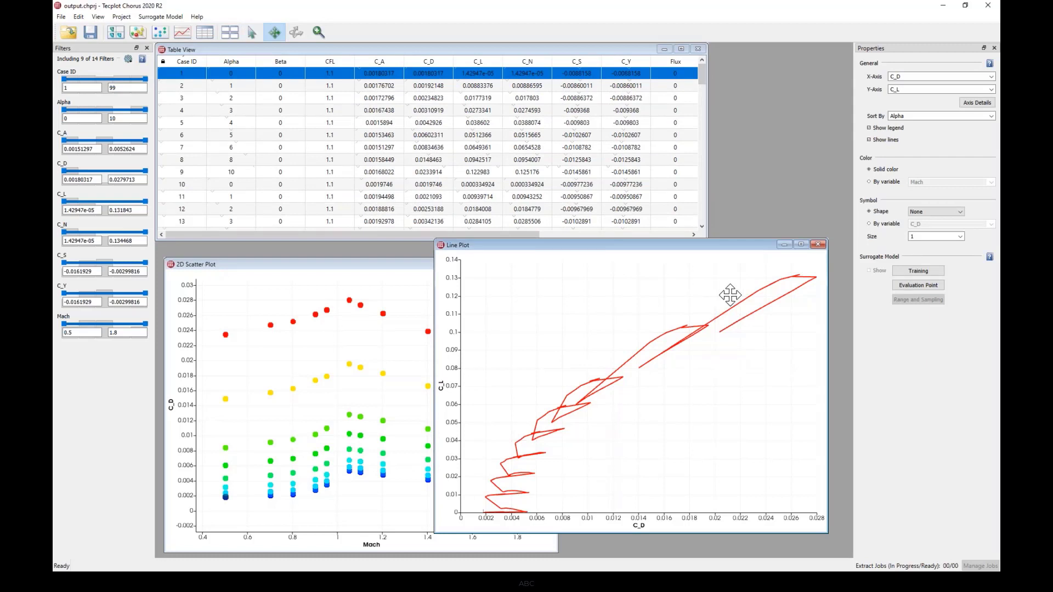
left_click(876, 183)
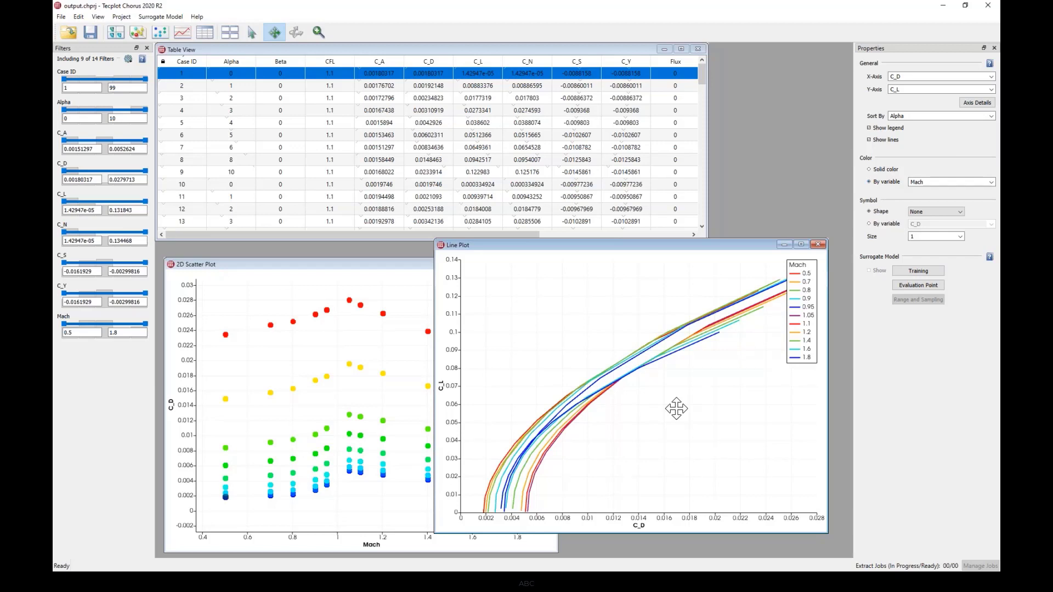
Switch the Mach filter to a single value filter and sweep it from 0.5 through the other Mach numbers.
scroll(674, 410, "down", 1)
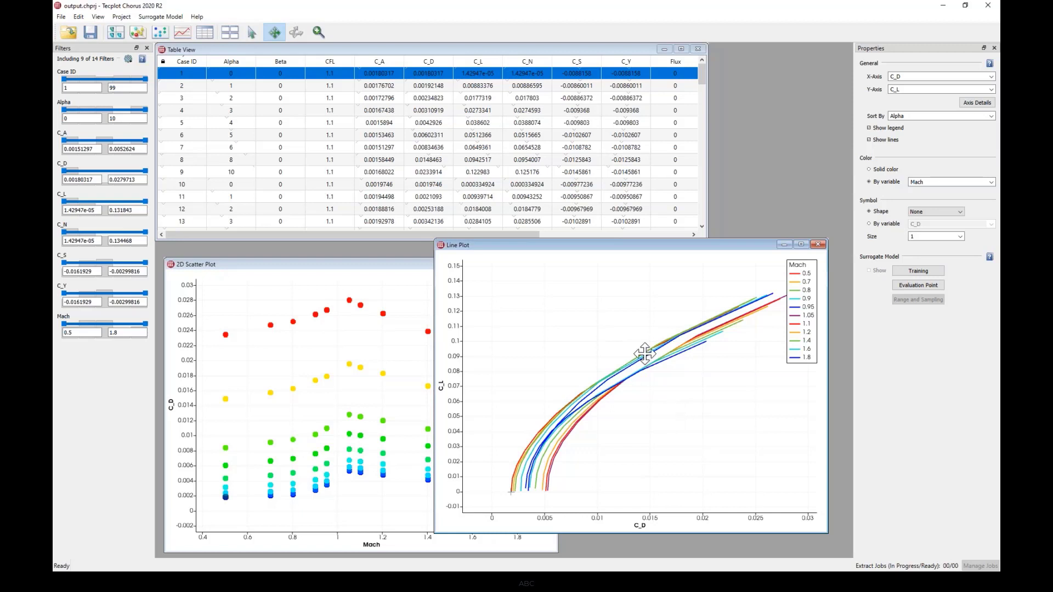
right_click(111, 319)
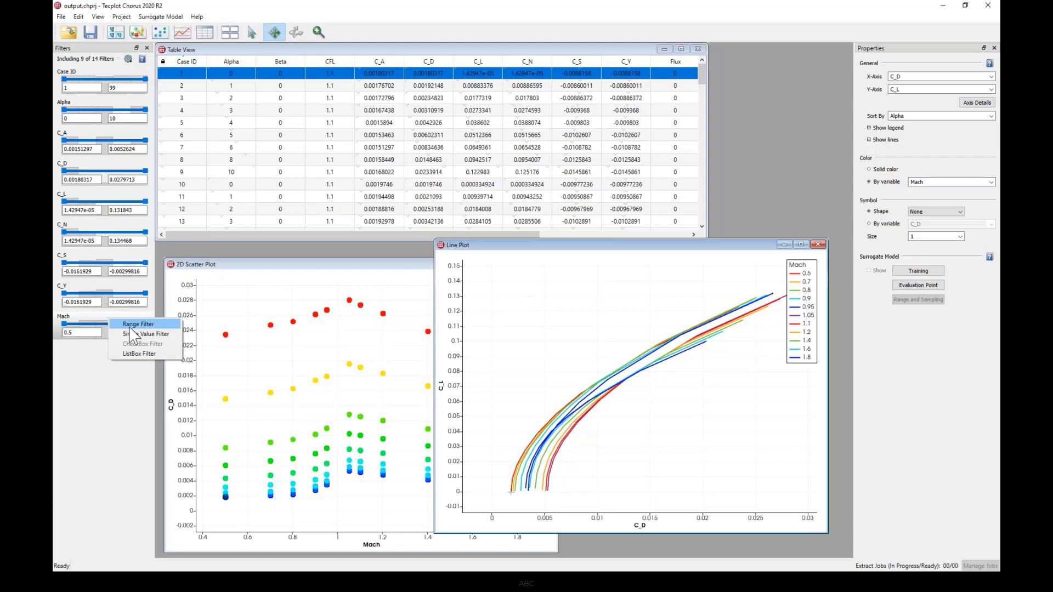
left_click(135, 324)
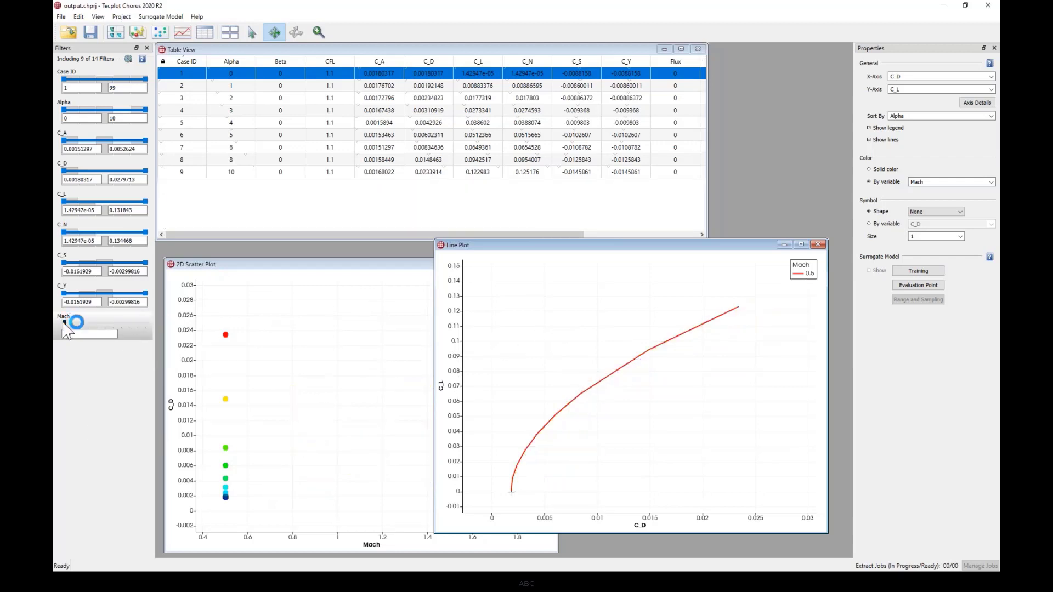
left_click_drag(66, 324, 123, 318)
Switch the Mach filter to a list box filter and limit the cases to Mach 0.95 and 1.05.
right_click(123, 318)
left_click(154, 354)
left_click(97, 362)
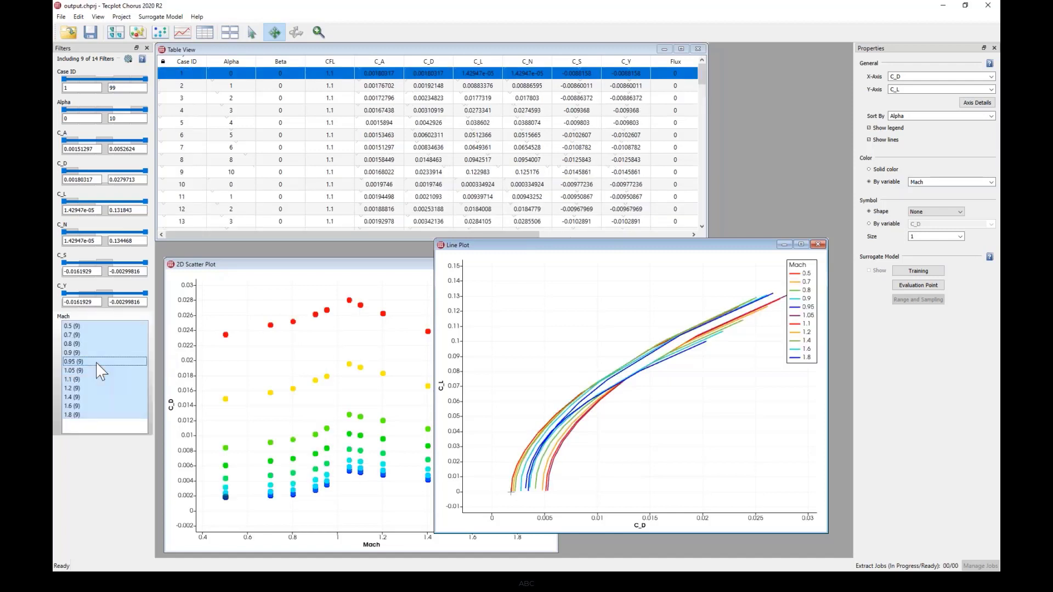
left_click(95, 371, "ctrl")
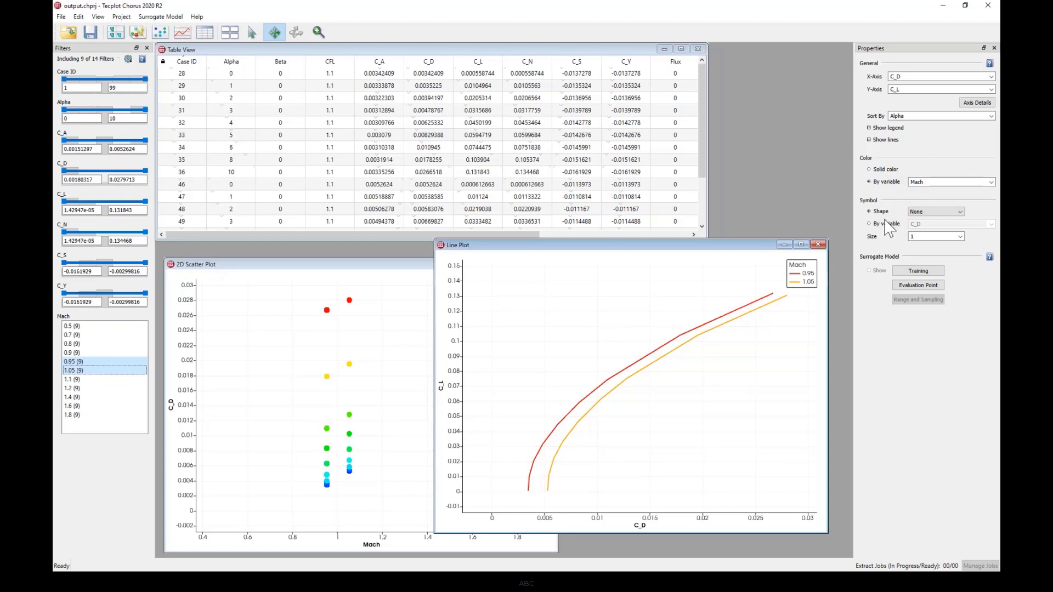
Mark the line plot's data points with circle symbols, and return the Mach filter to a full range filter.
left_click(931, 213)
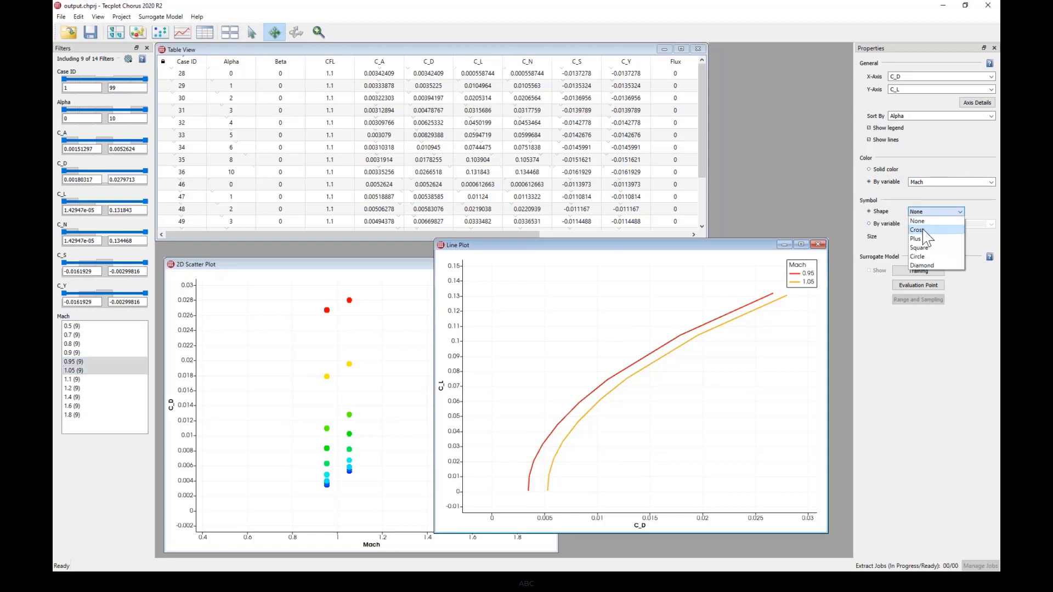
left_click(924, 257)
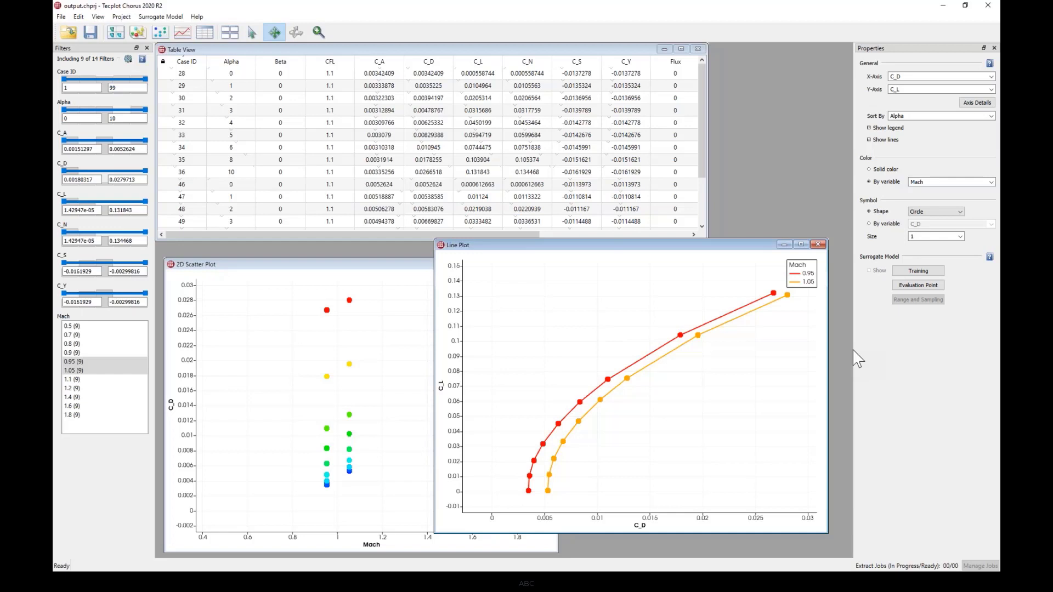
right_click(111, 319)
left_click(127, 333)
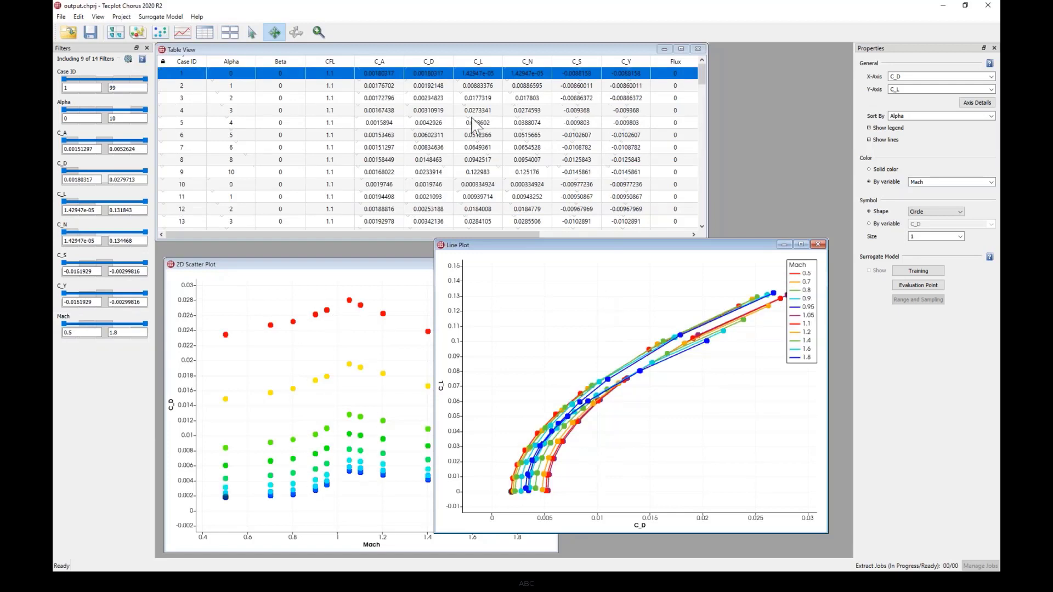
Add a 3D scatter plot and set its Z axis to C_D against Alpha and Mach.
left_click(137, 31)
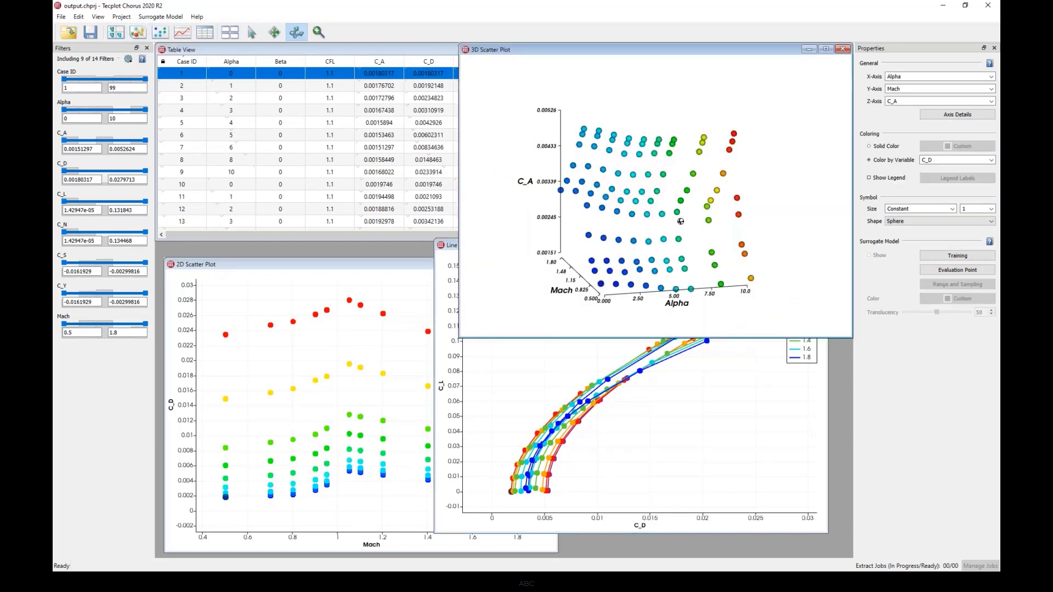
left_click_drag(756, 236, 622, 234)
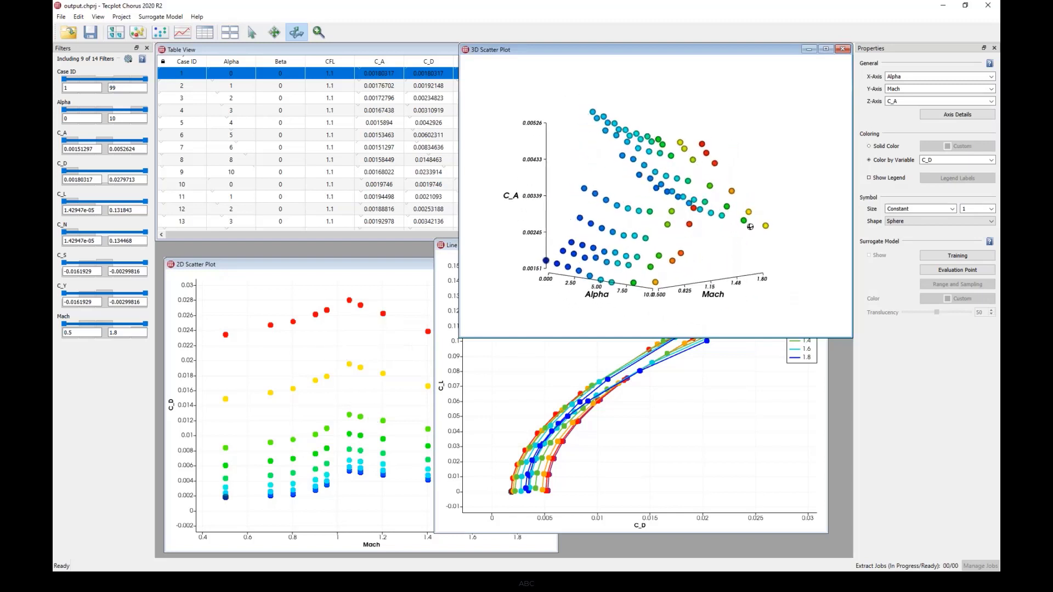
left_click_drag(747, 227, 709, 243)
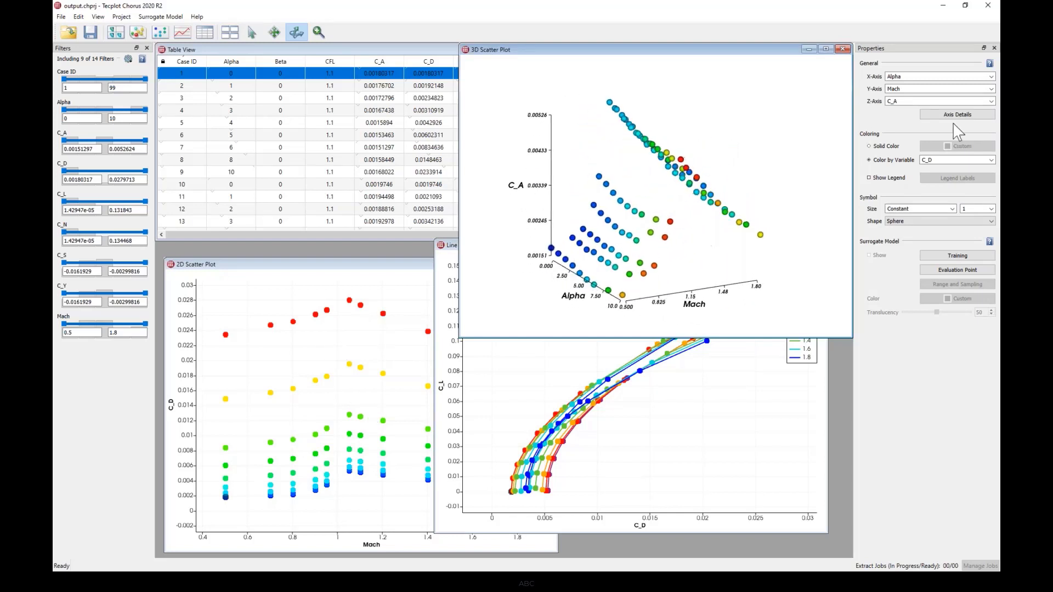
left_click(989, 101)
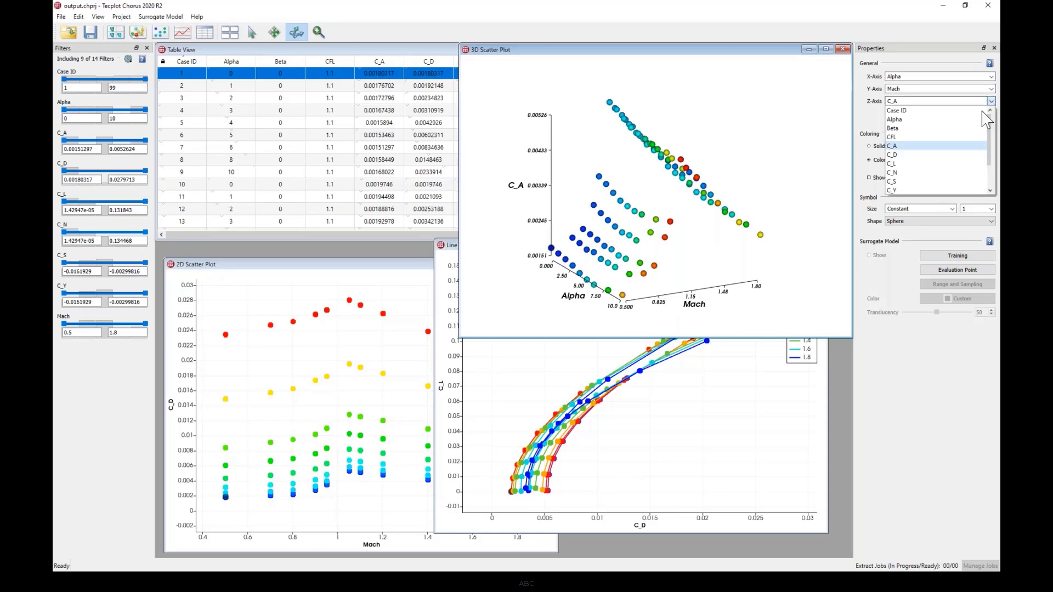
left_click(933, 162)
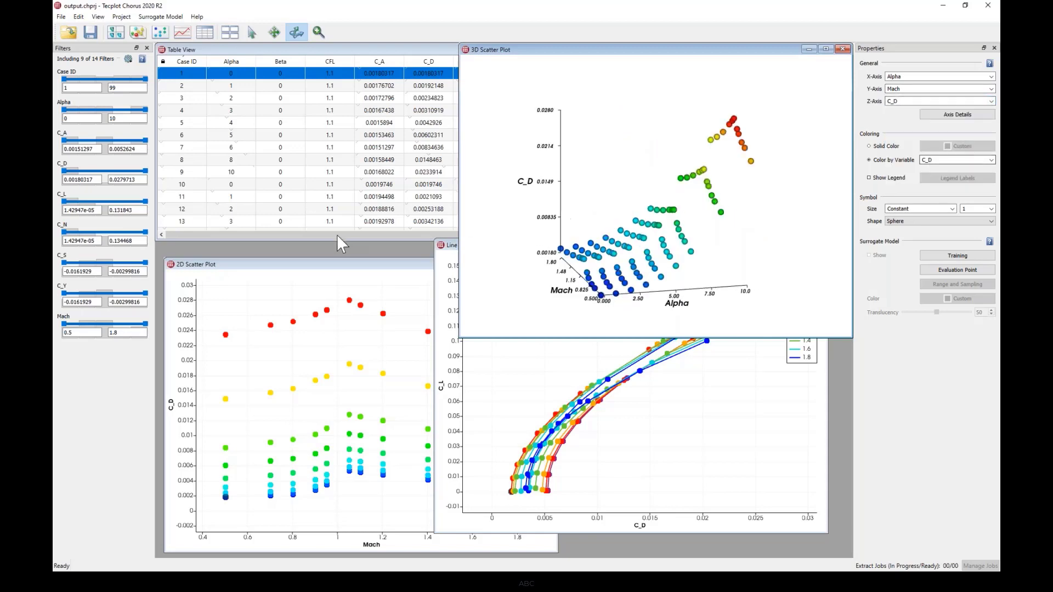
left_click_drag(602, 294, 752, 280)
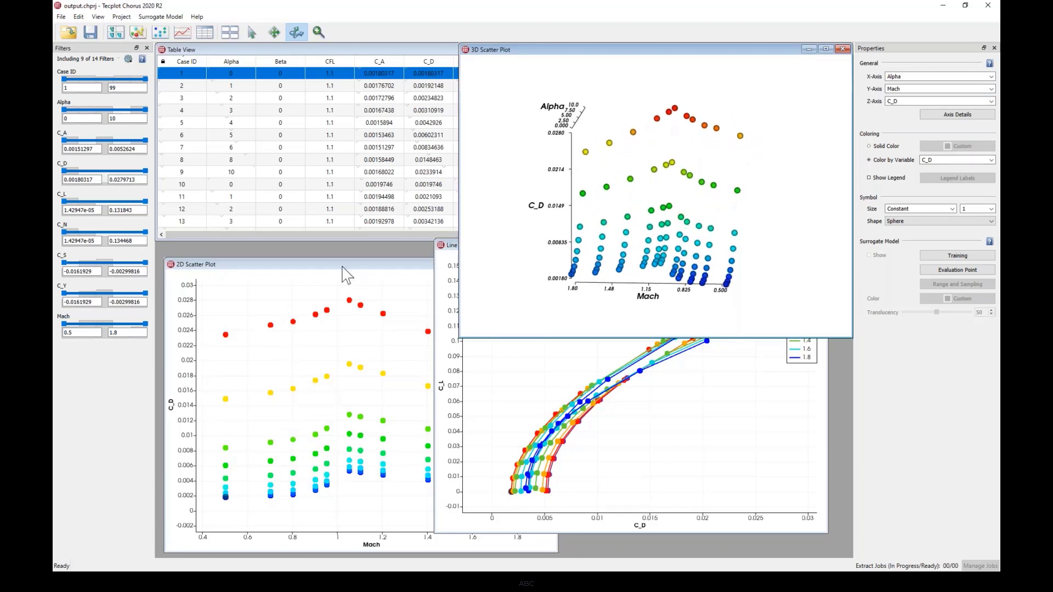
left_click_drag(768, 303, 675, 309)
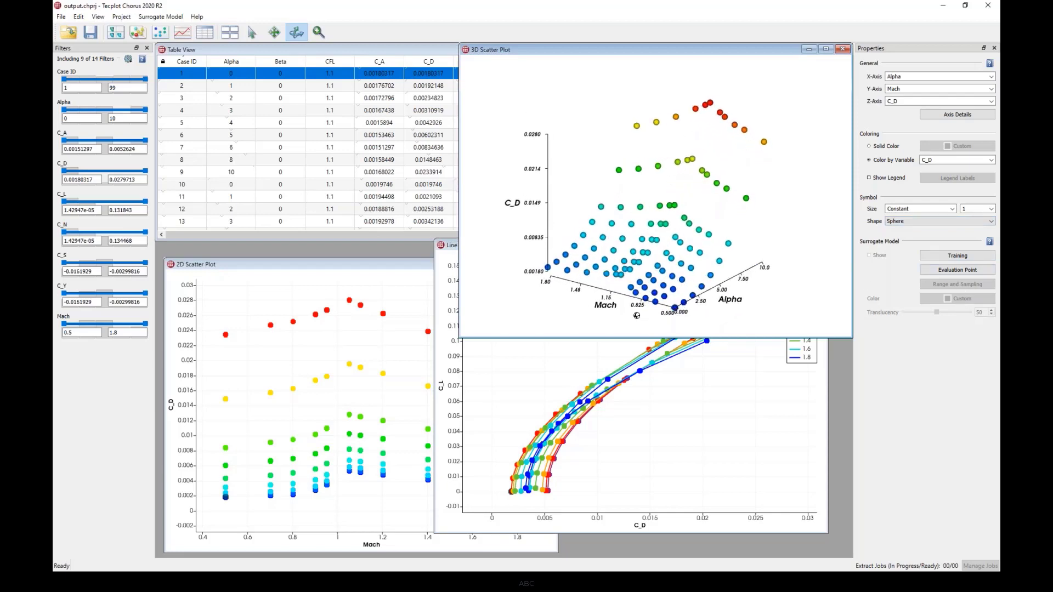
Tile all the plot and table views, and select the two highest C_D points in the 3D scatter plot.
left_click(230, 33)
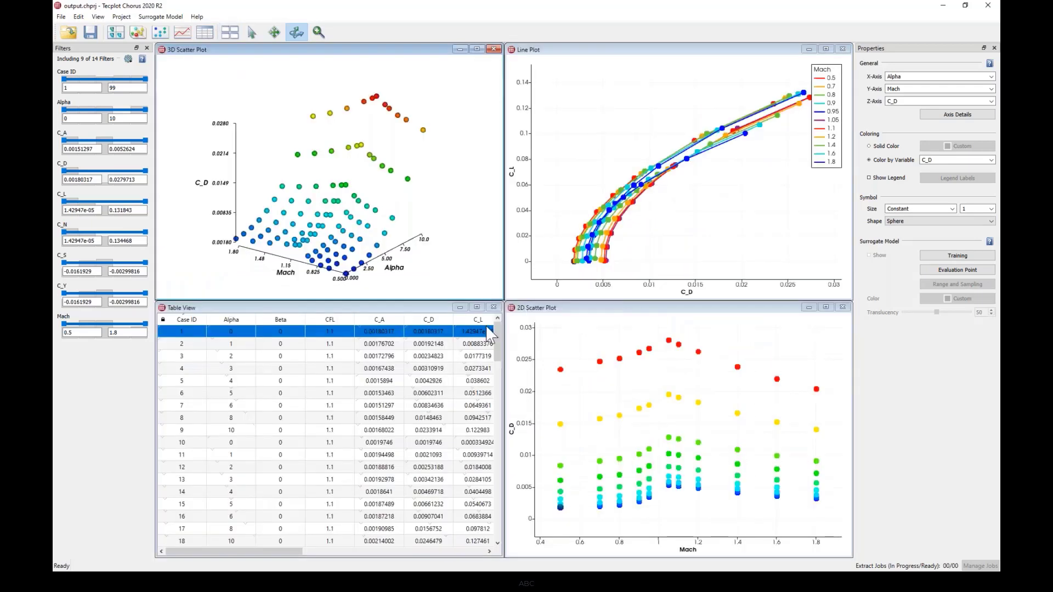
left_click(250, 32)
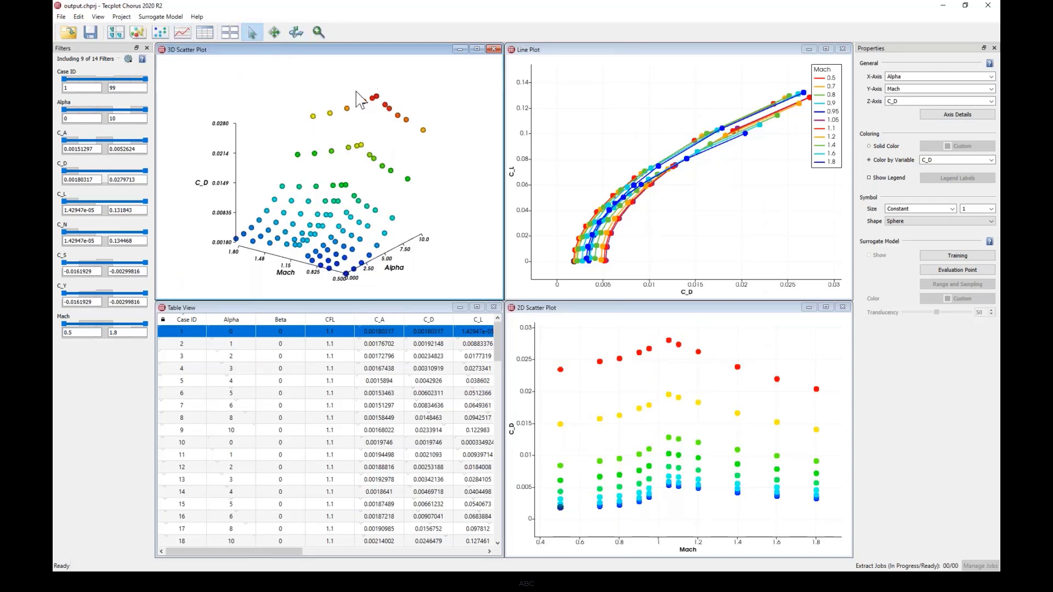
left_click_drag(365, 88, 381, 105)
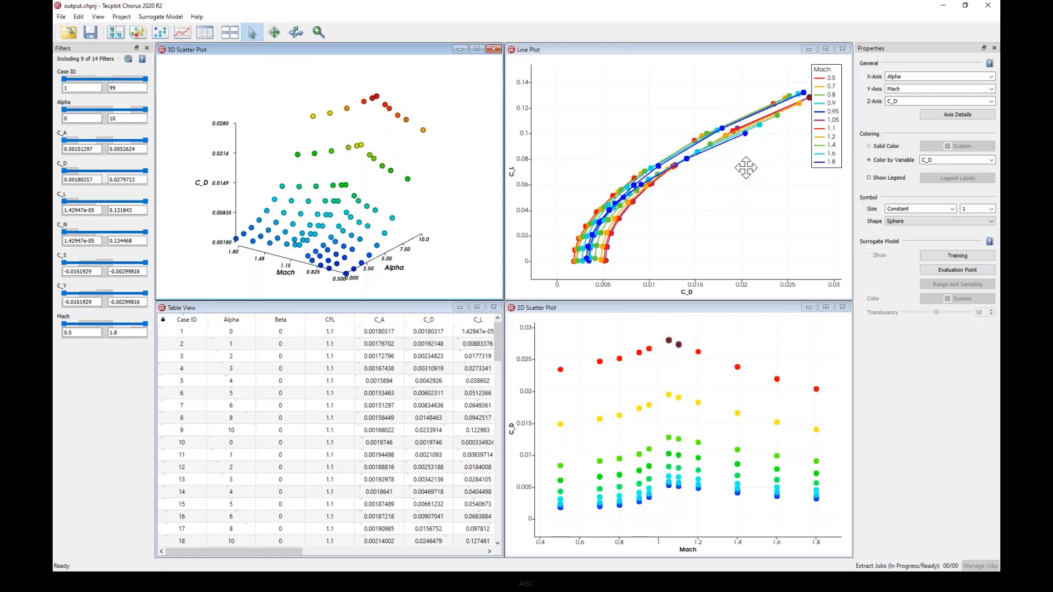
Locate the selected cases in the line plot and table, and display the list of selected cases.
left_click_drag(759, 175, 722, 188)
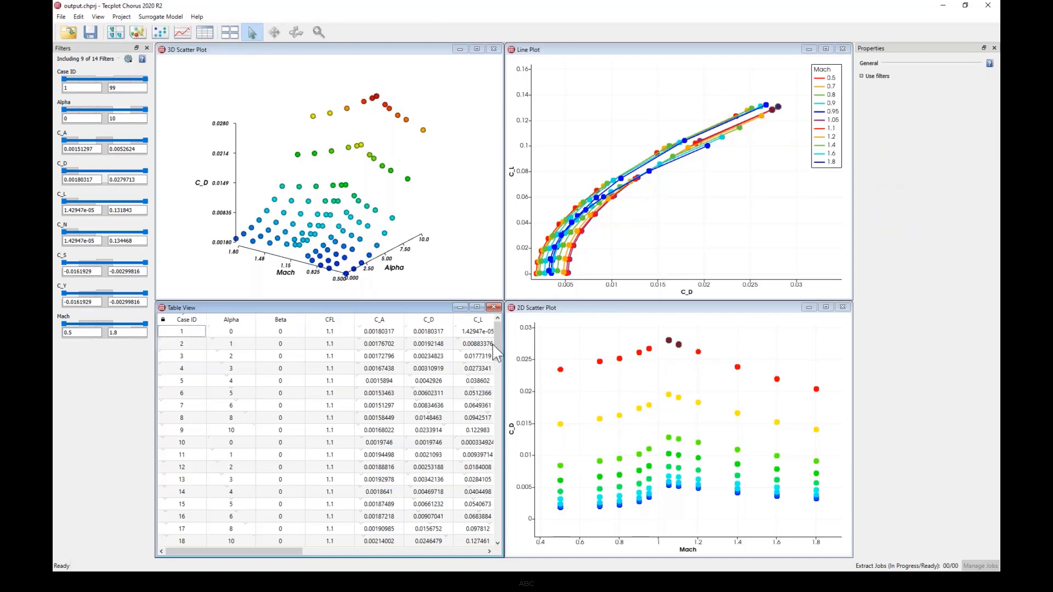
left_click_drag(498, 342, 502, 455)
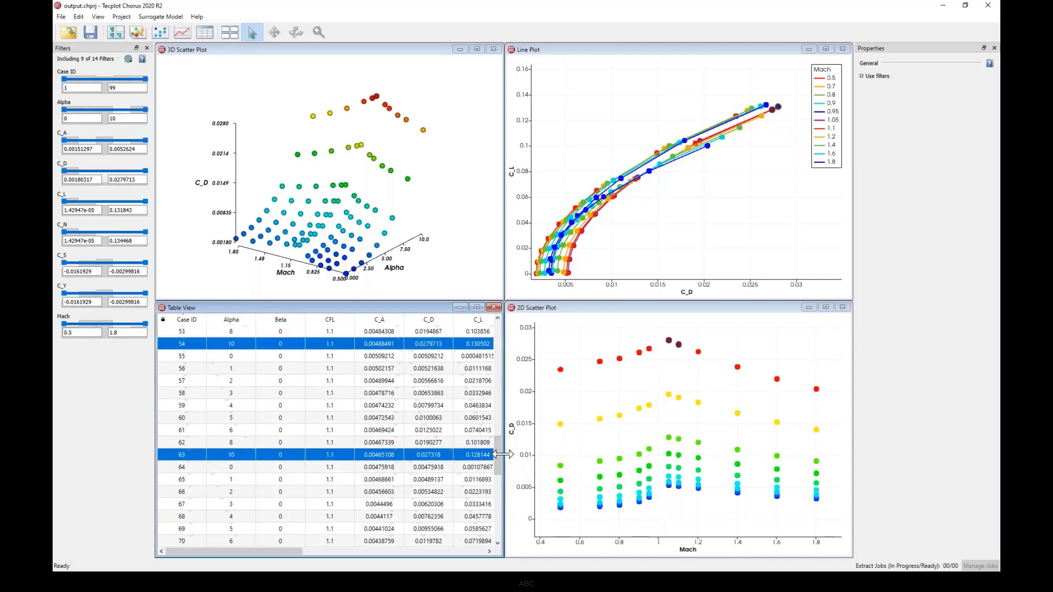
left_click(98, 17)
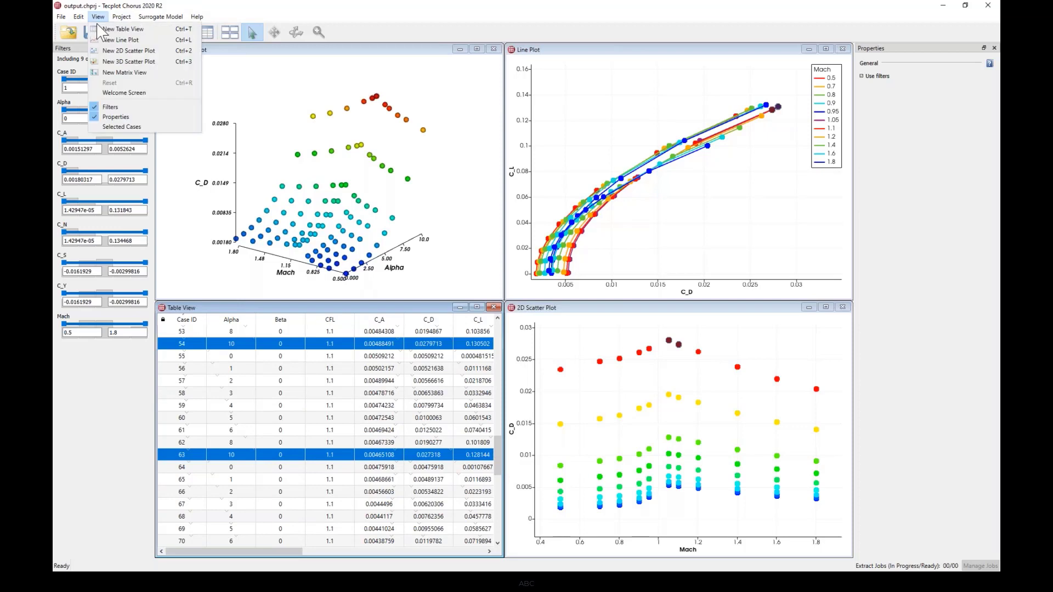
left_click(123, 127)
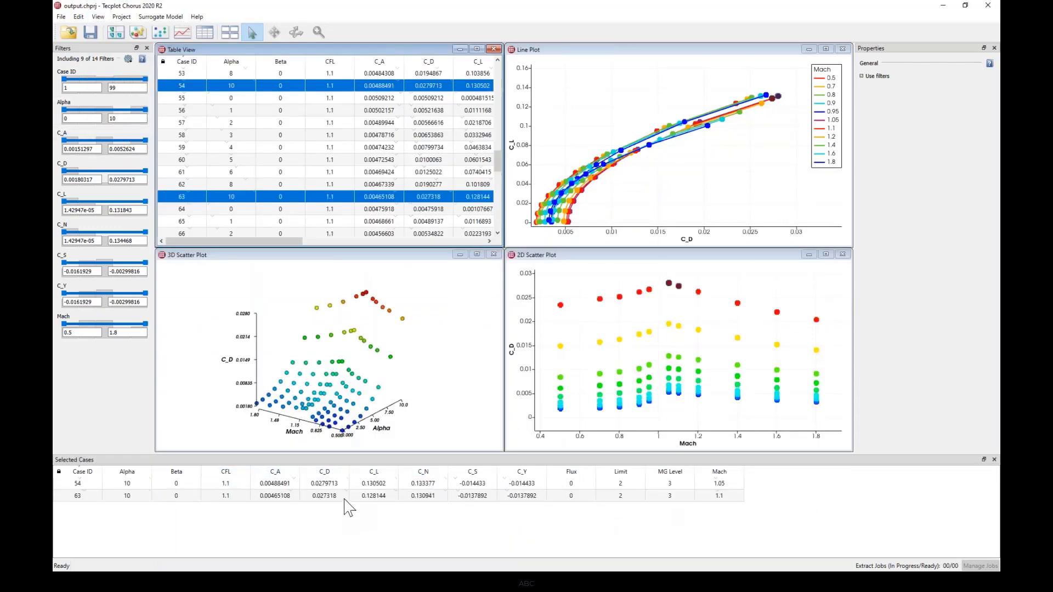
Select cases 57, 59, 62 and 64 together in the table view.
left_click(341, 126)
left_click(340, 147, "ctrl")
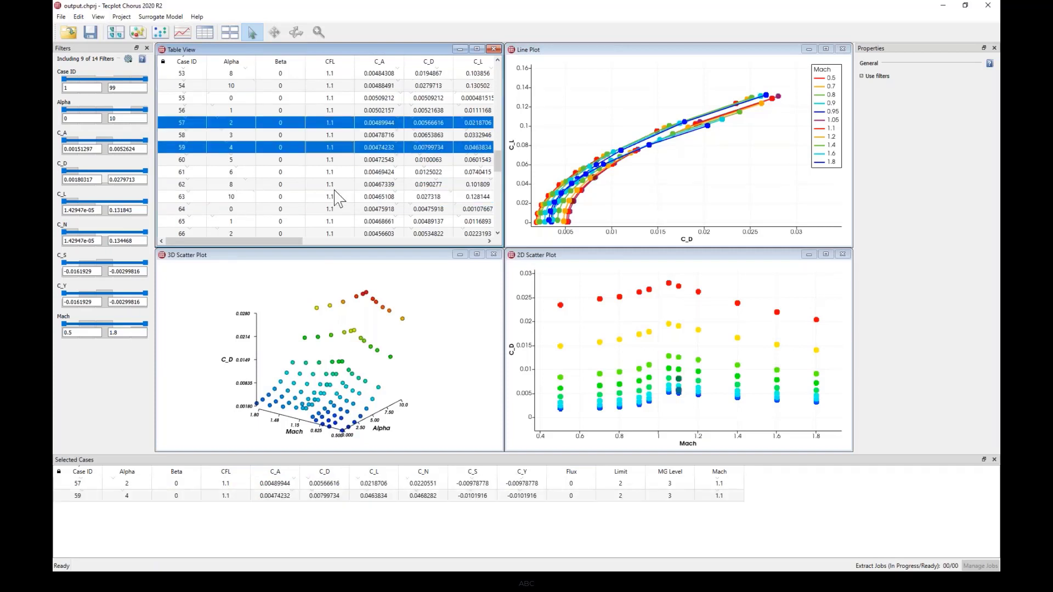
left_click(334, 188, "ctrl")
left_click(253, 209, "ctrl")
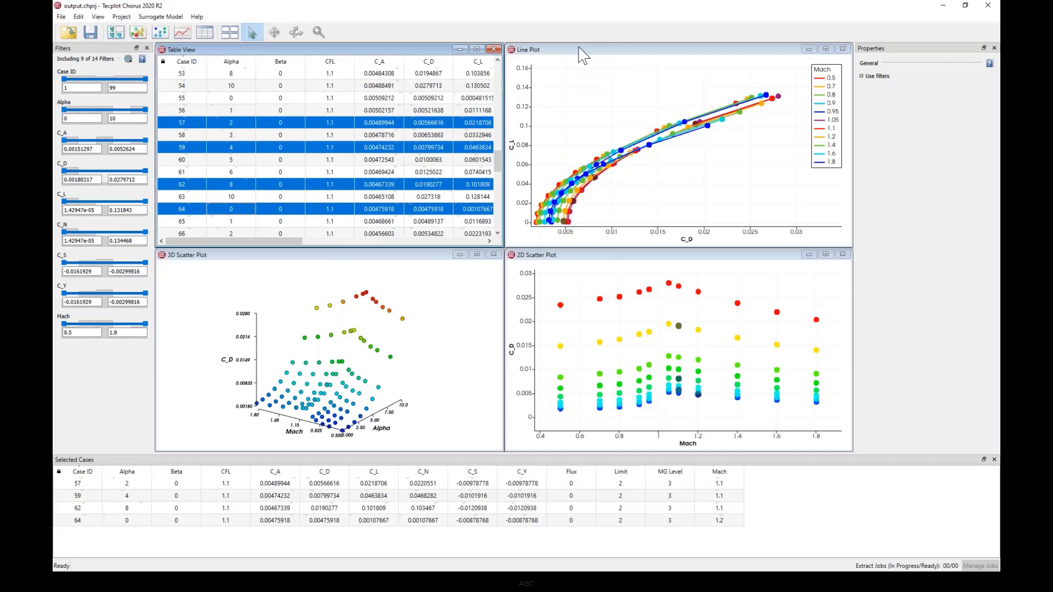
Replace the selection with the three peak C_D points at Alpha 10 and Mach 1.05, 1.1 and 1.2 in the 3D scatter plot.
left_click(630, 59)
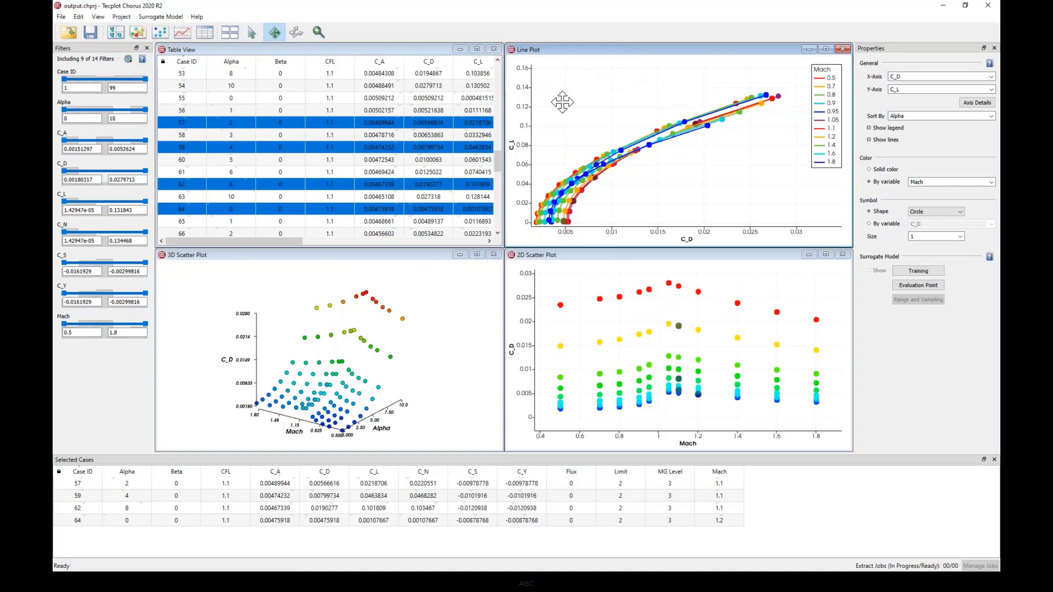
left_click(334, 286)
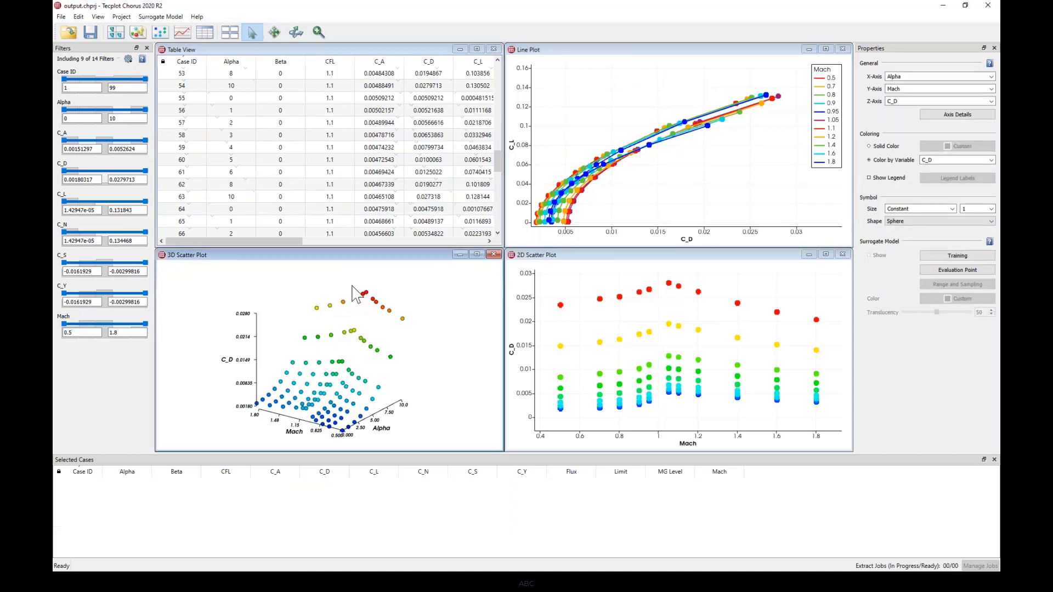
left_click_drag(344, 283, 372, 305)
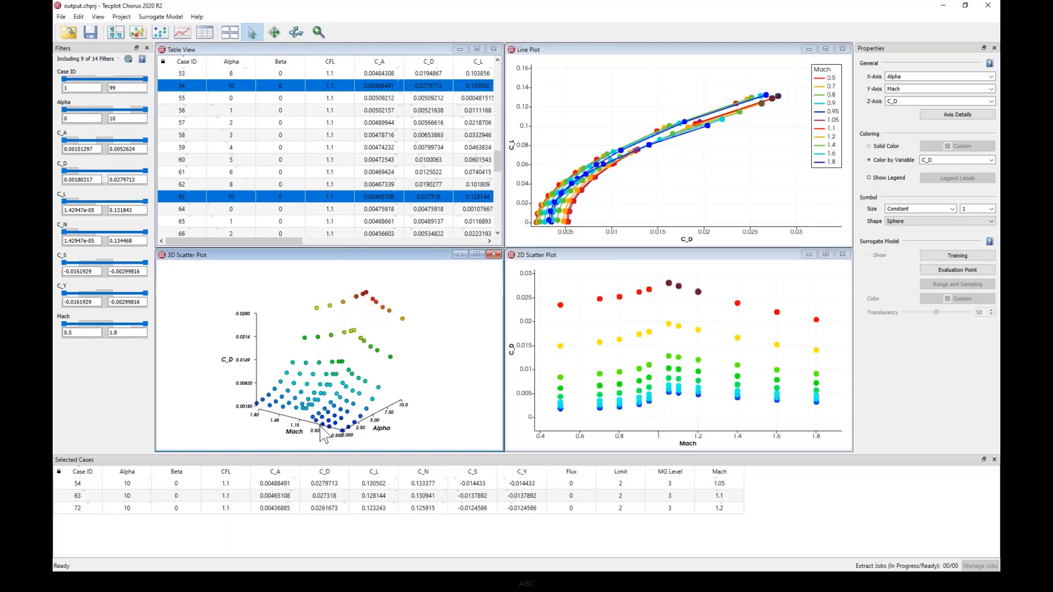
Start viewing the field data of the selected cases and list the data sources available for them.
right_click(365, 292)
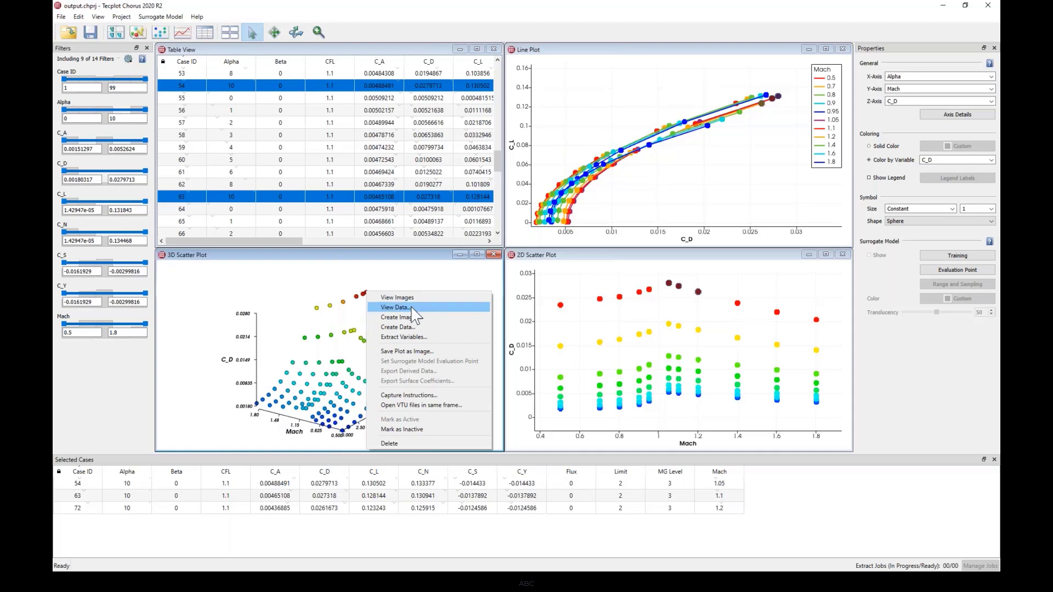
left_click(414, 314)
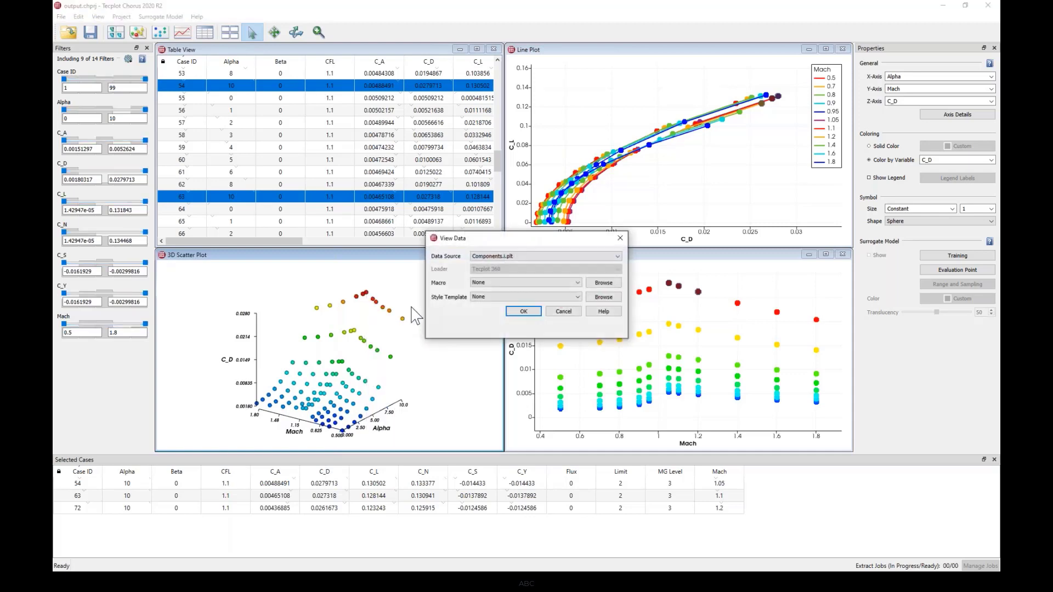
left_click(558, 258)
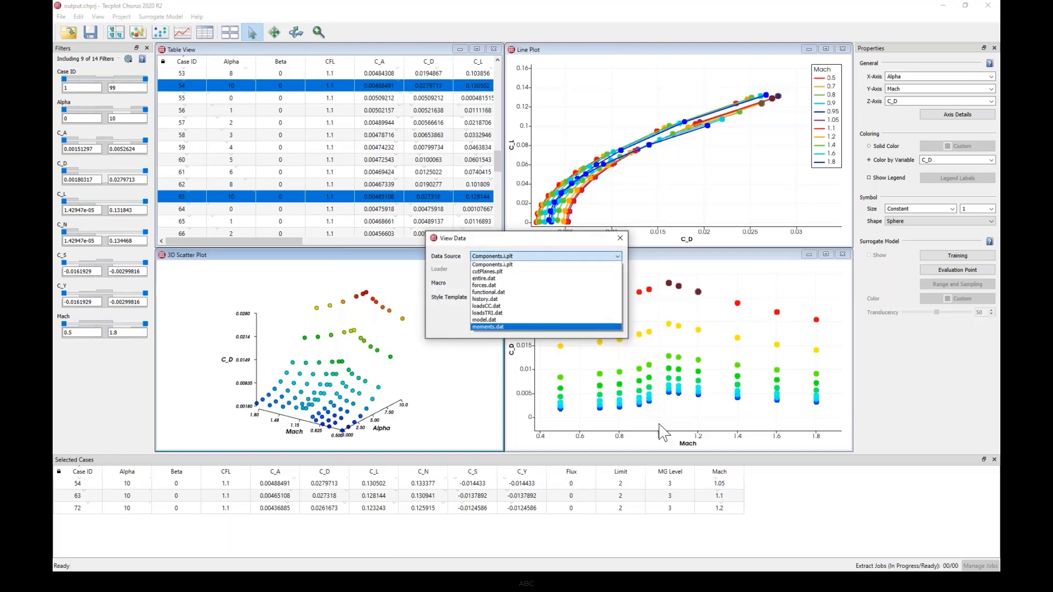
Switch to output.csv in Excel and examine the header row's column names from Components.i.plt through cutPlanes.plt.
key("alt+Tab")
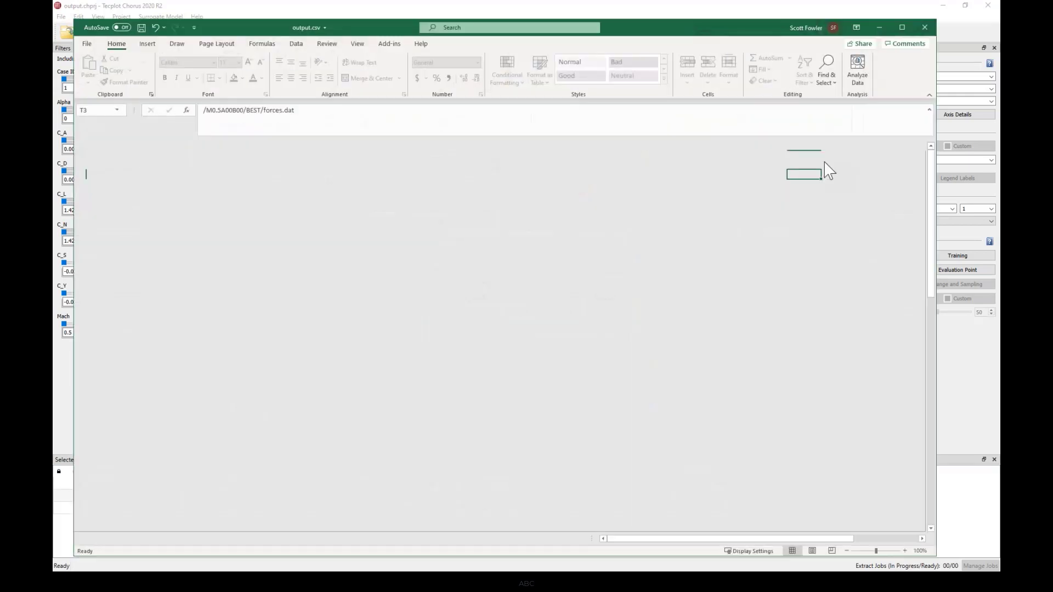
left_click(434, 156)
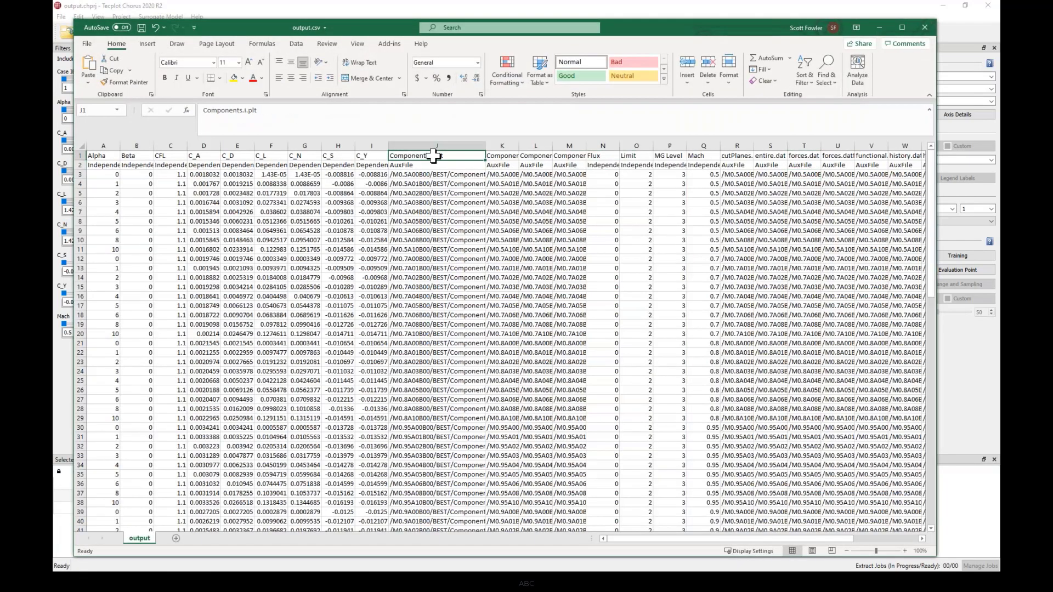
key("Right")
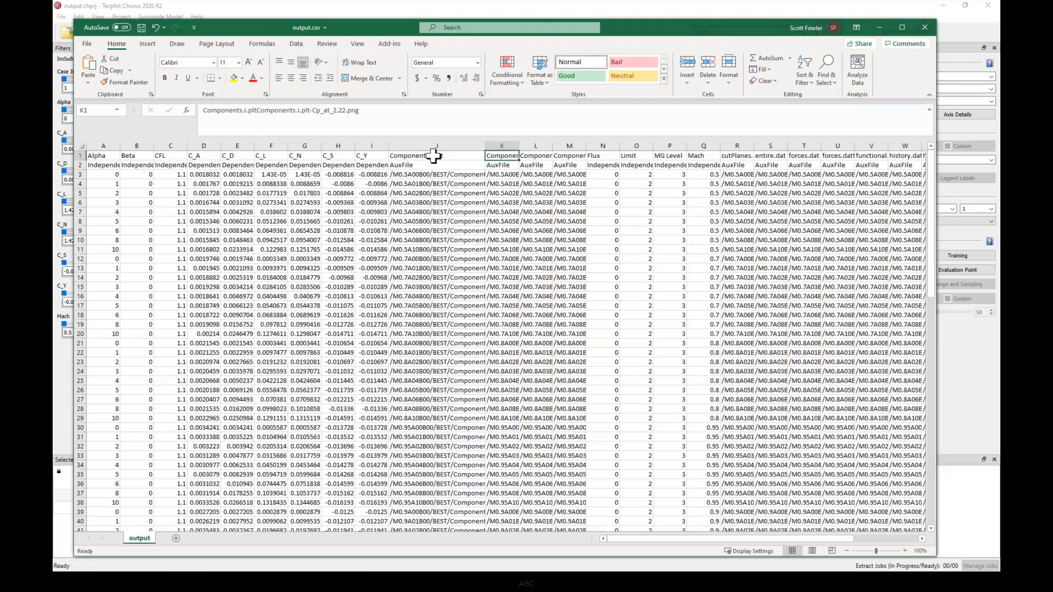
key("Right")
key("Right")
key("Right")
key("Right")
key("Right")
key("Right")
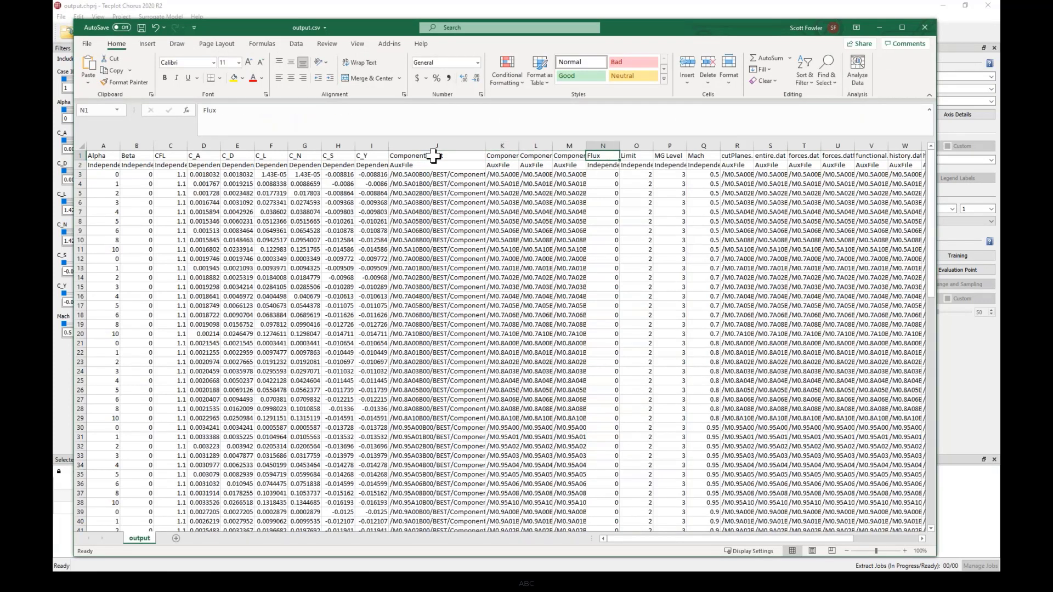
key("Right")
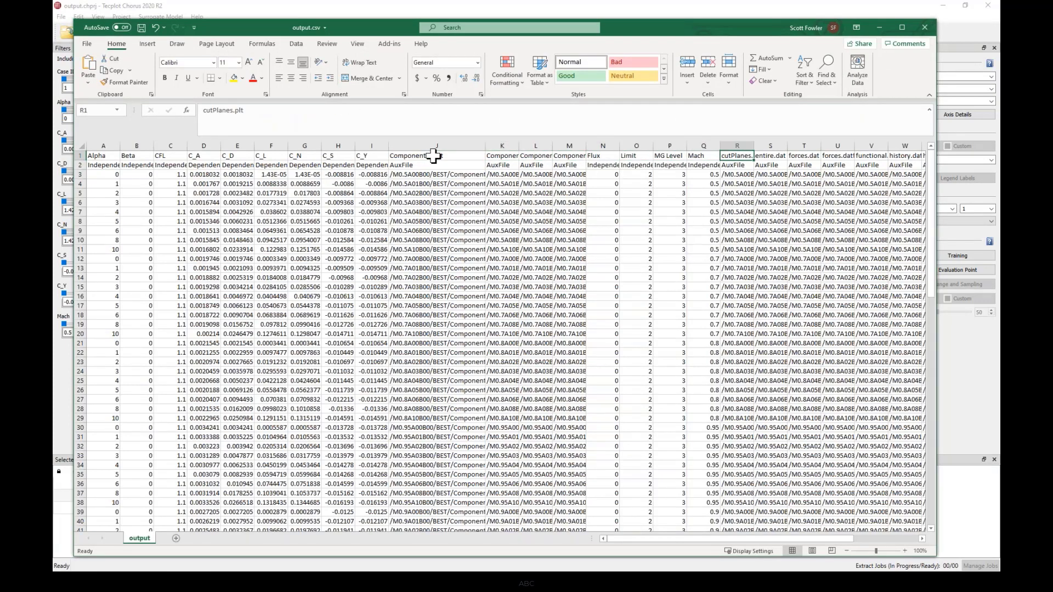
Return from the spreadsheet to Chorus and load the Components.i.plt data of the selected cases without a macro or style template.
key("Right")
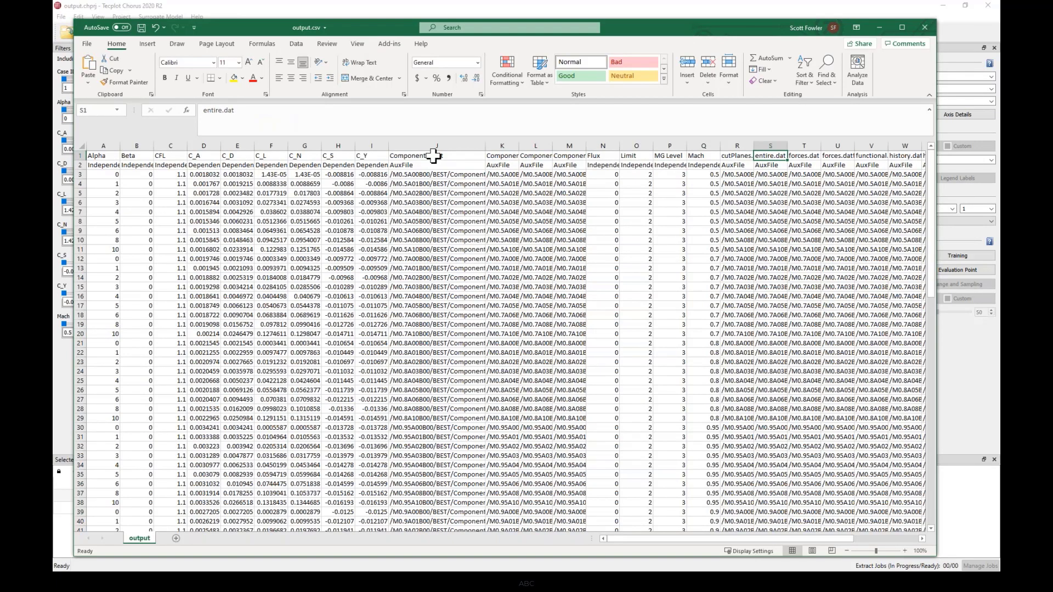
left_click(882, 29)
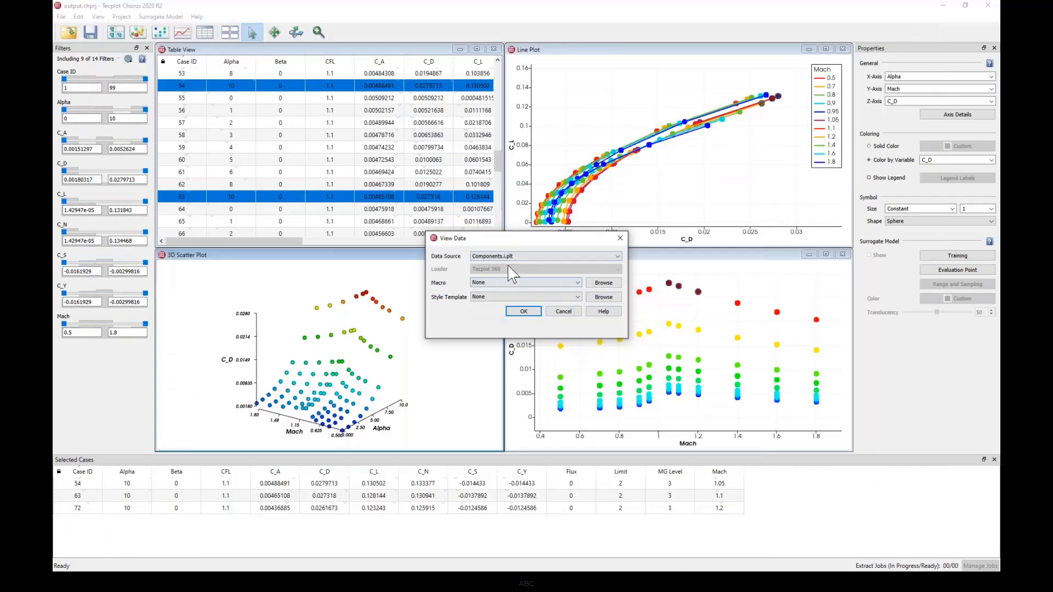
left_click(538, 256)
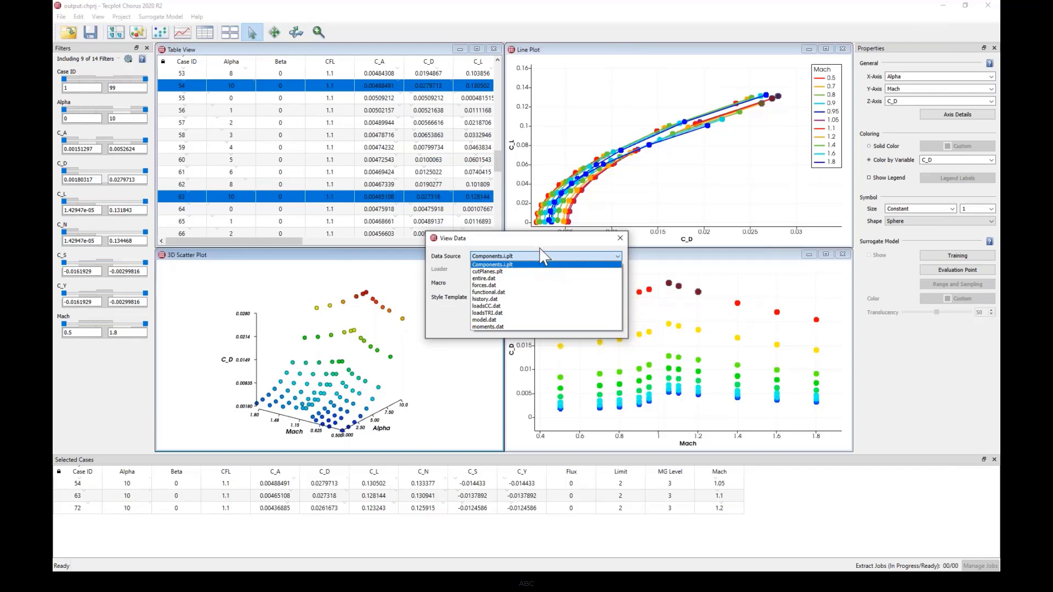
left_click(526, 265)
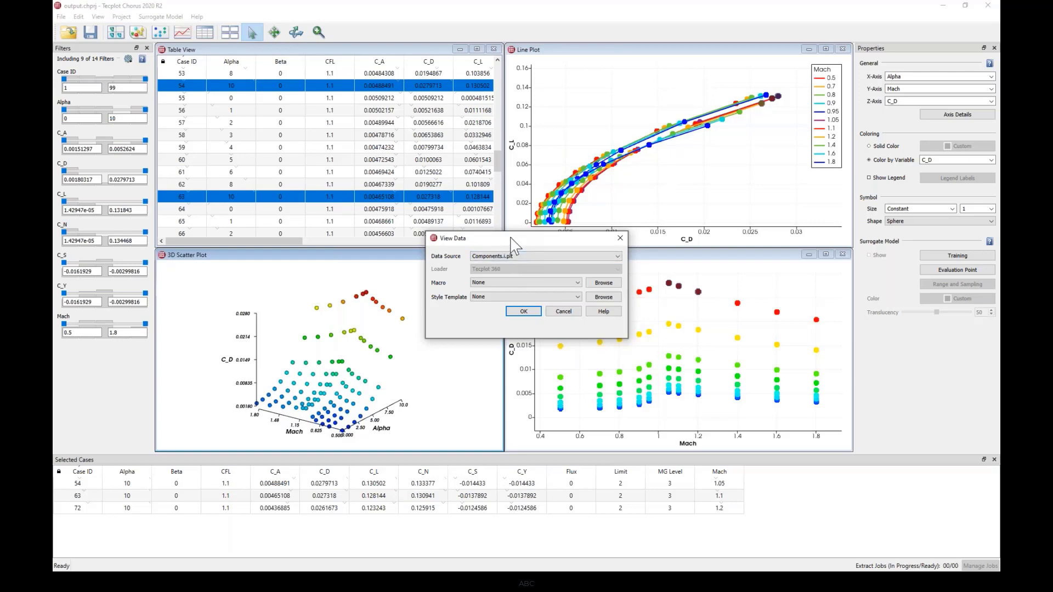
left_click(509, 296)
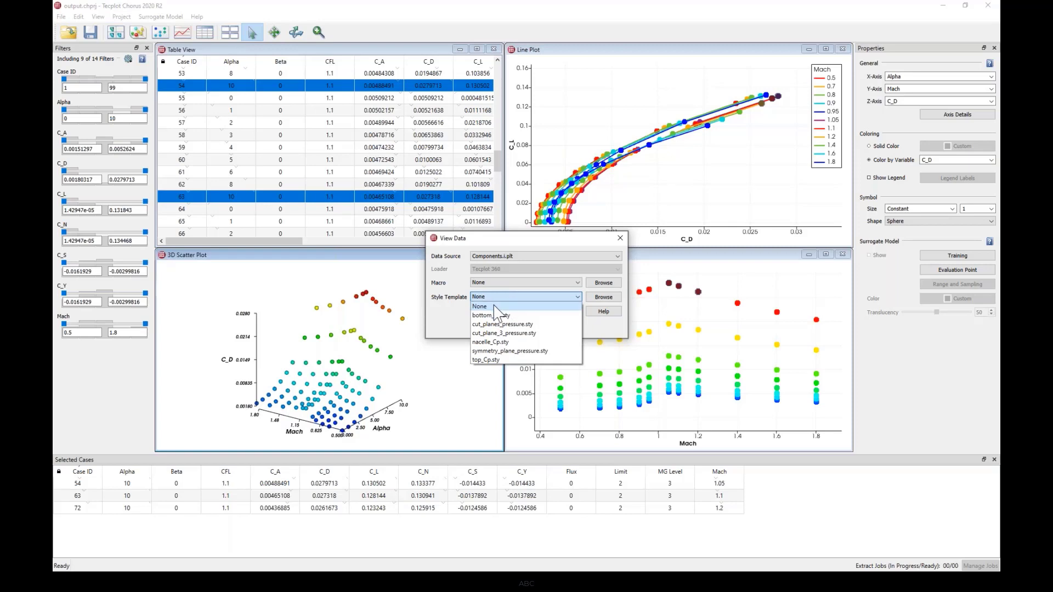
left_click(494, 306)
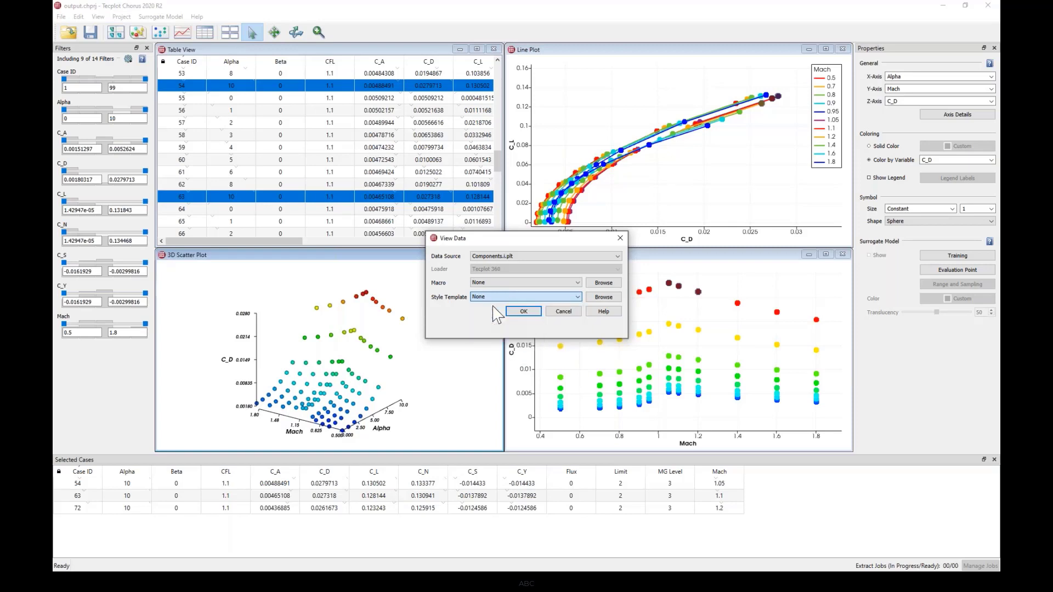
left_click(523, 312)
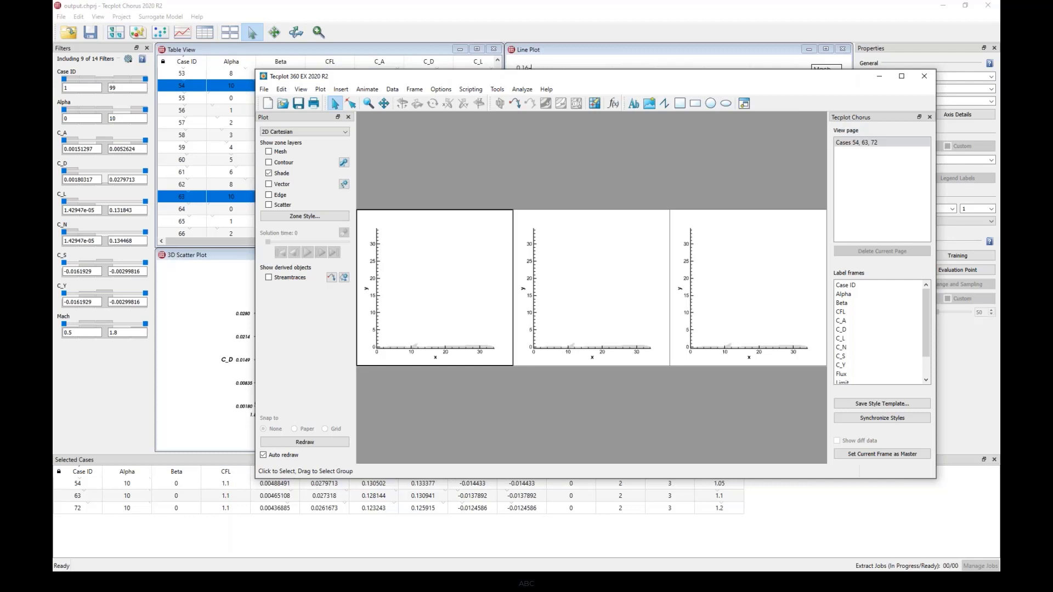
Maximize the Tecplot 360 window, change the first frame to a 3D Cartesian plot and show its contour layer.
left_click(901, 77)
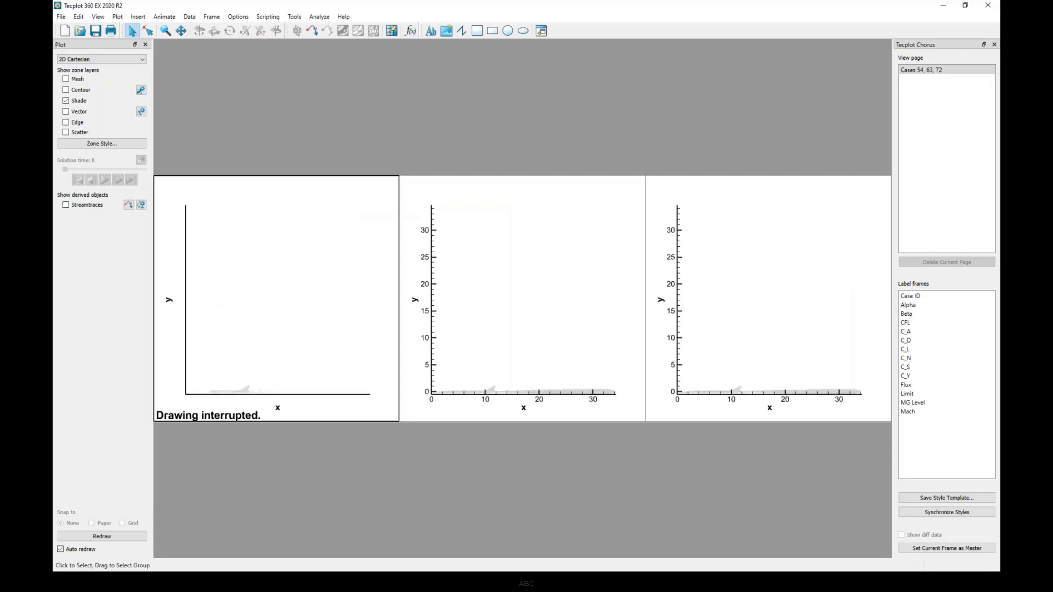
left_click(113, 60)
left_click(111, 74)
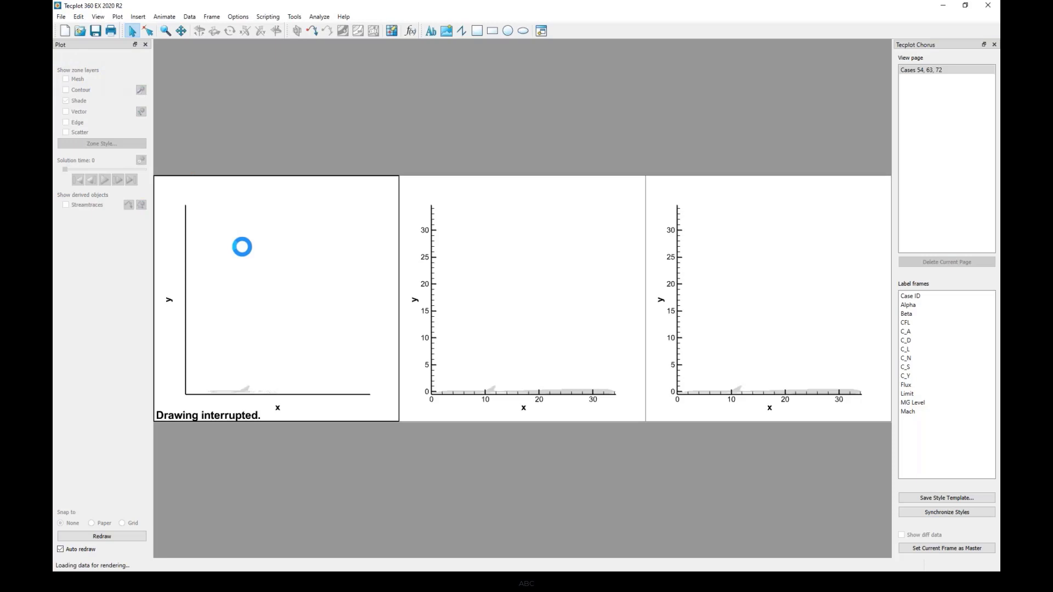
left_click(81, 116)
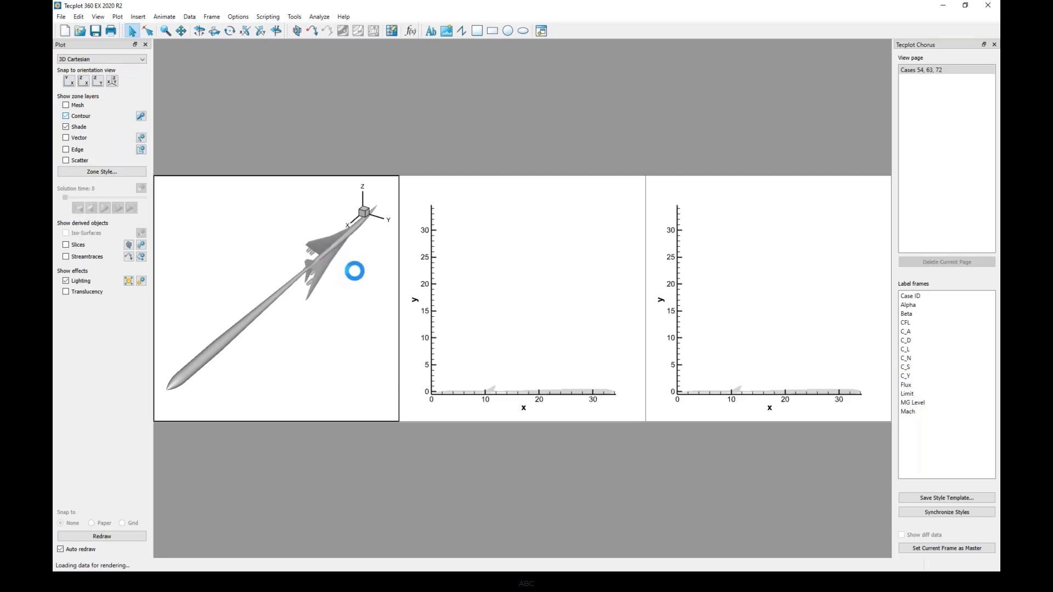
Set the Cp contours to 11 levels from -0.6 to 0.6 and apply the Diverging - Blue/Red color map.
double_click(378, 260)
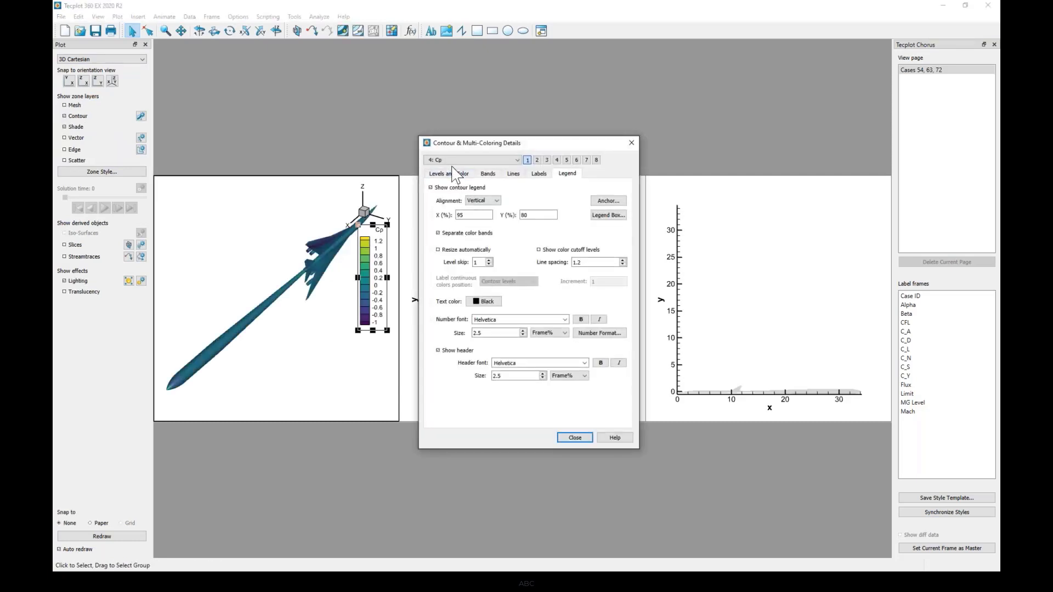
left_click(451, 174)
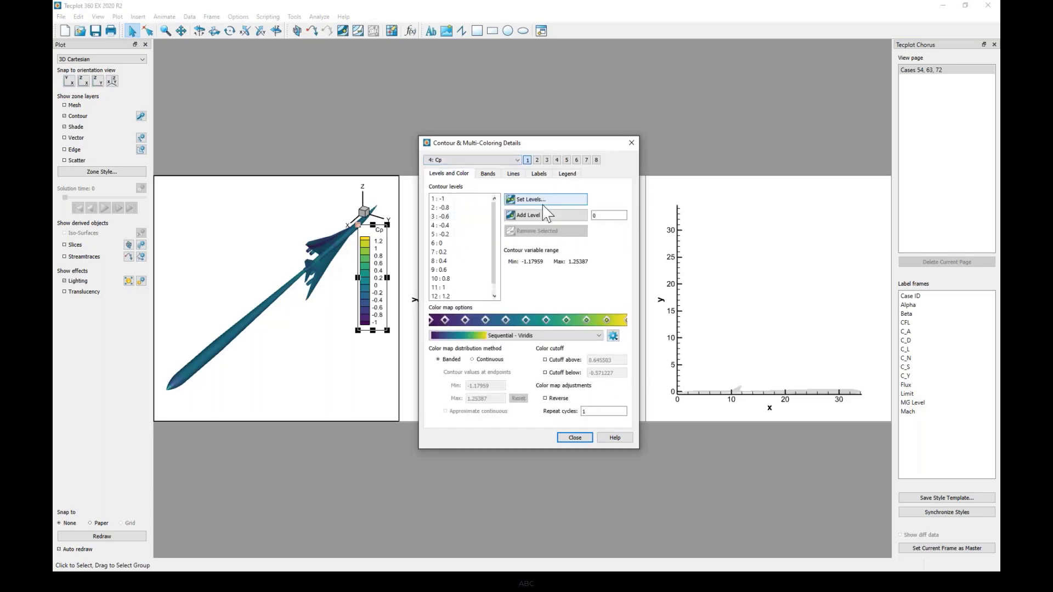
left_click(542, 205)
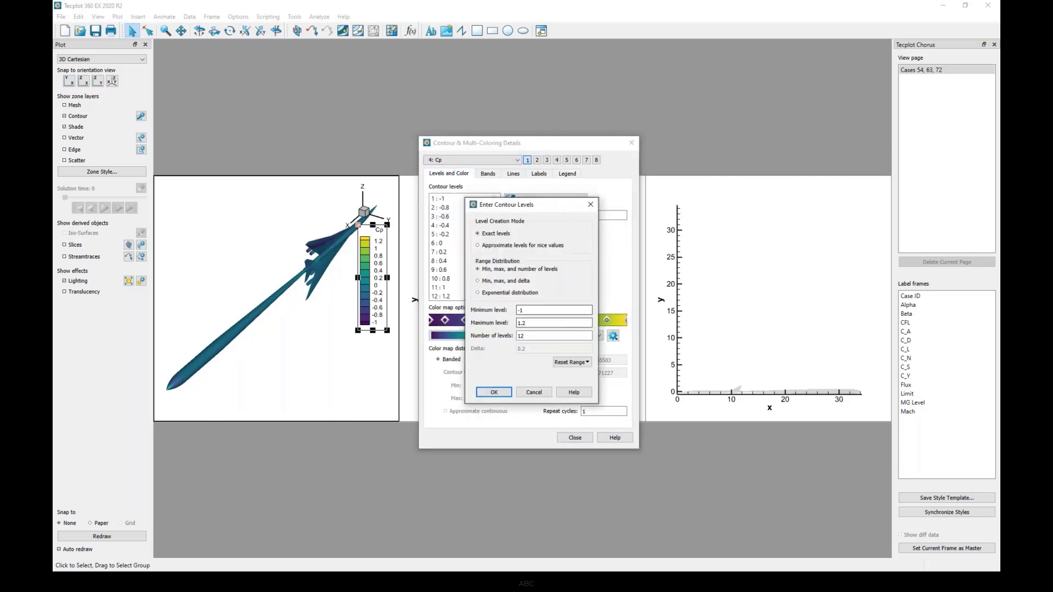
left_click(529, 311)
key("BackSpace")
type("0.6")
key("Tab")
type("0.6")
key("Tab")
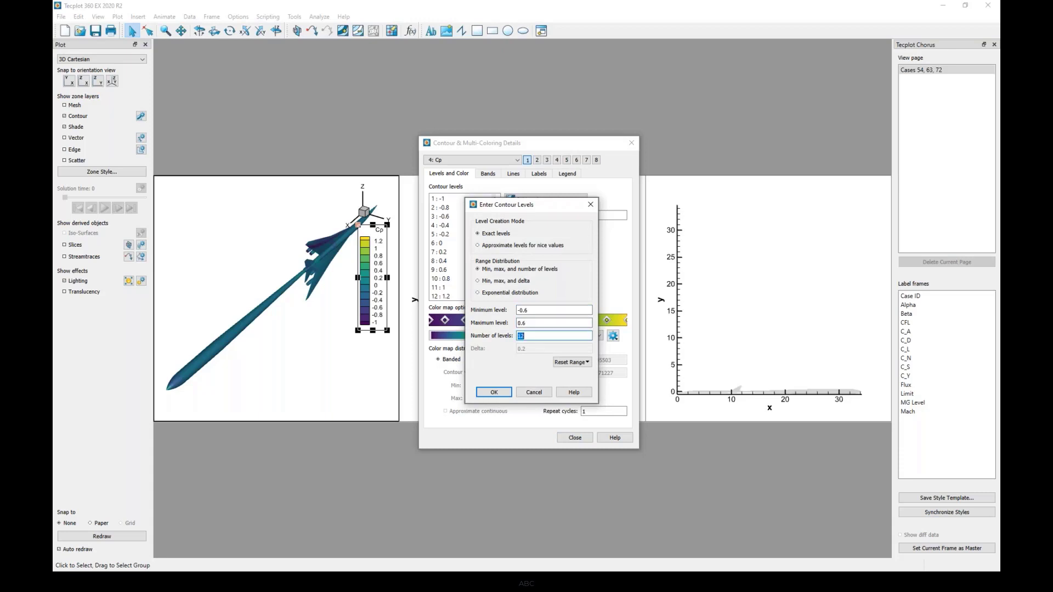
type("11")
left_click(496, 391)
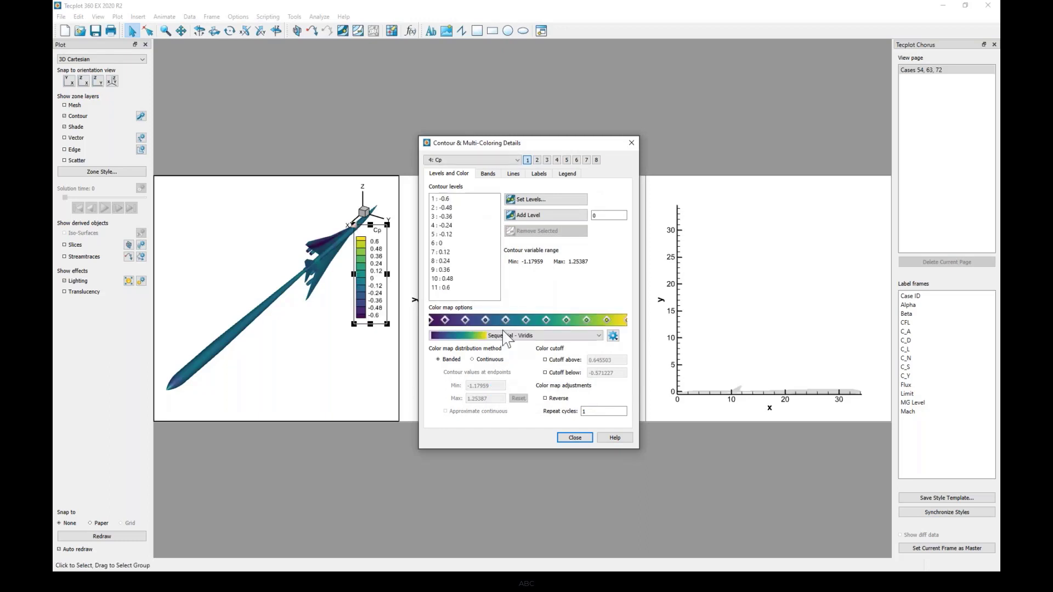
left_click(505, 336)
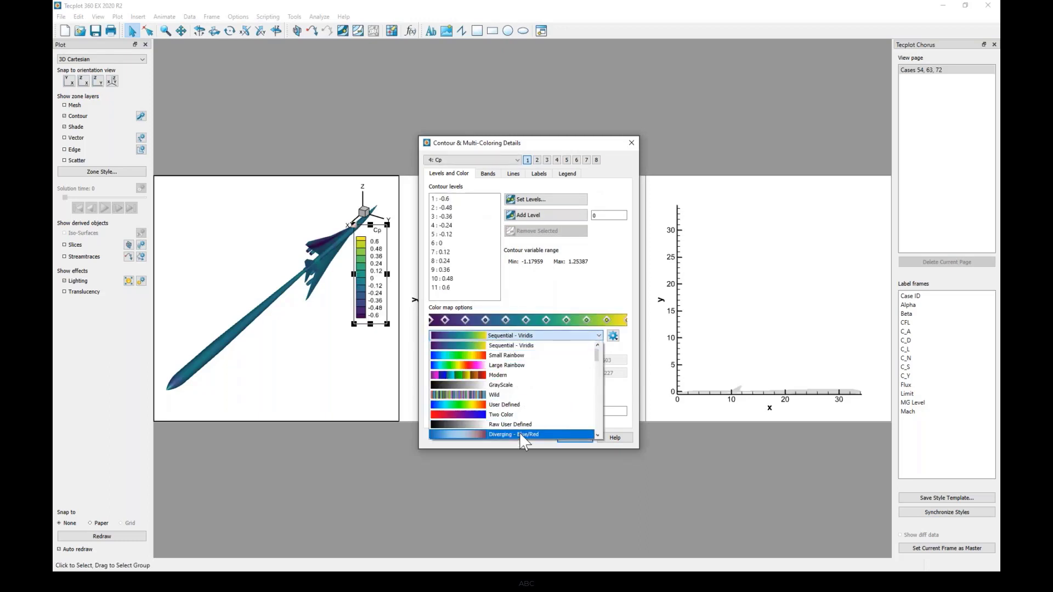
left_click(521, 434)
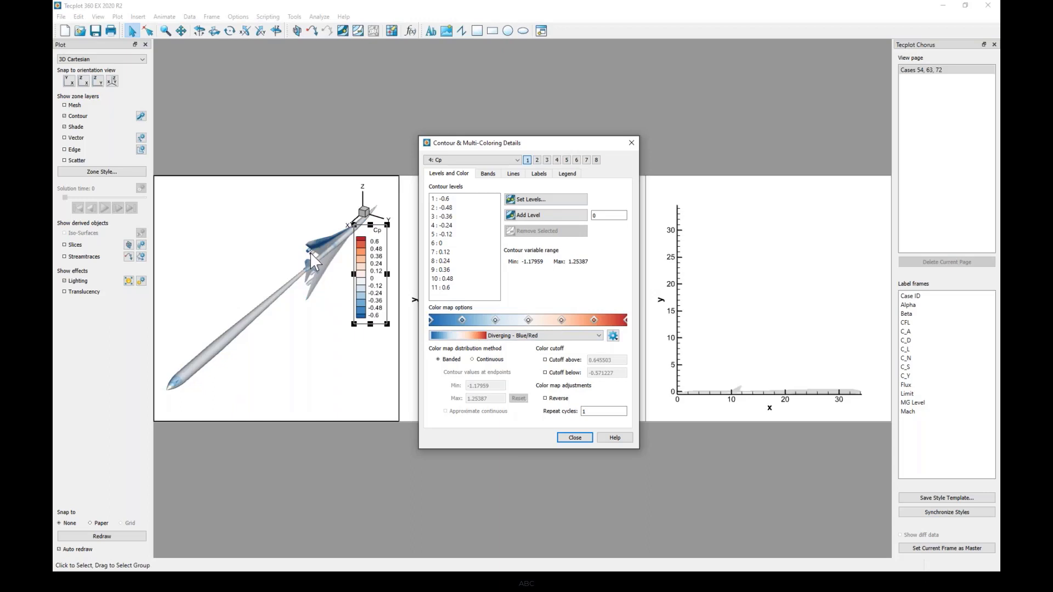
Rotate and zoom the first frame's 3D view onto the aircraft's wings and tail, and close the contour details.
left_click(272, 30)
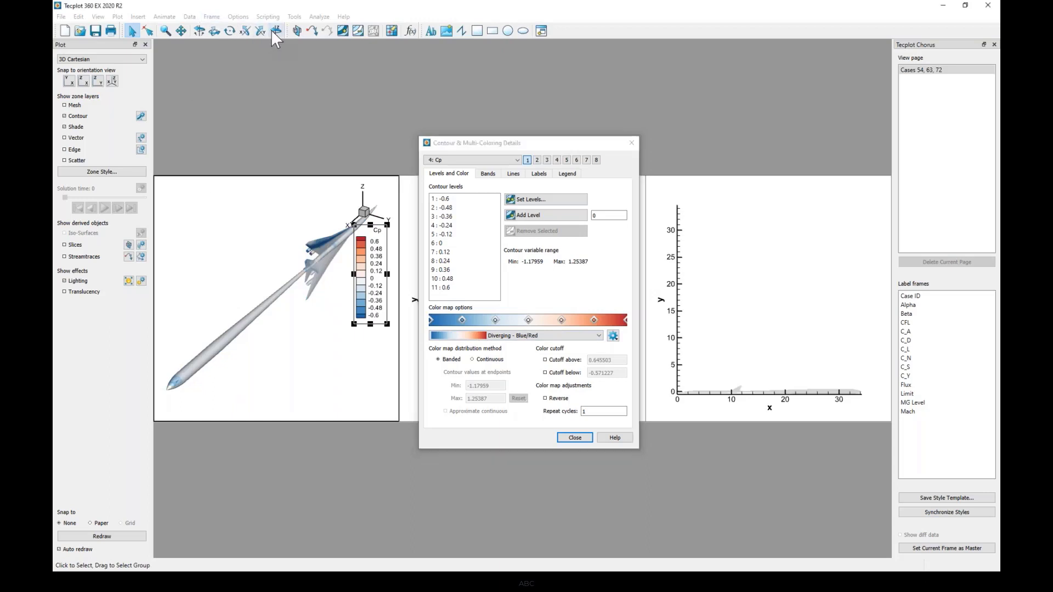
left_click_drag(345, 340, 103, 283)
left_click(244, 29)
left_click_drag(341, 308, 336, 338)
left_click_drag(238, 339, 299, 279)
left_click_drag(298, 319, 305, 290)
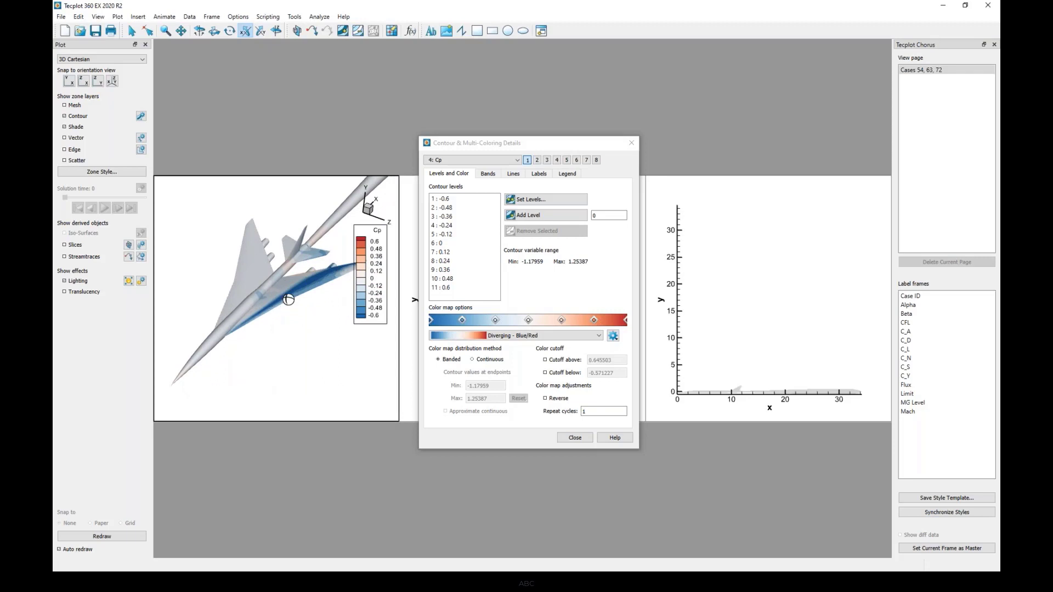
left_click_drag(283, 289, 255, 302)
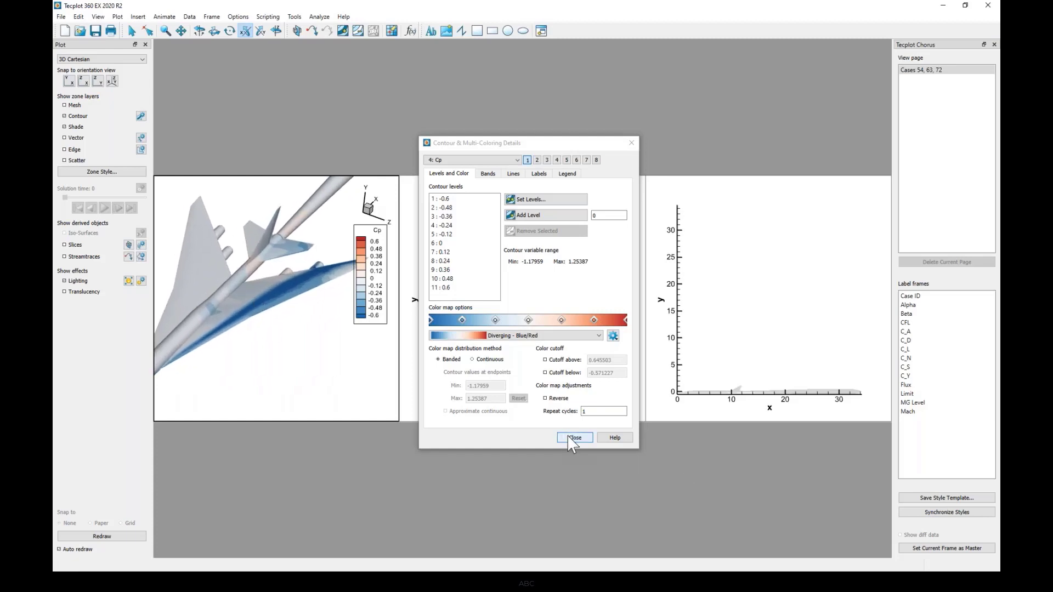
left_click(573, 437)
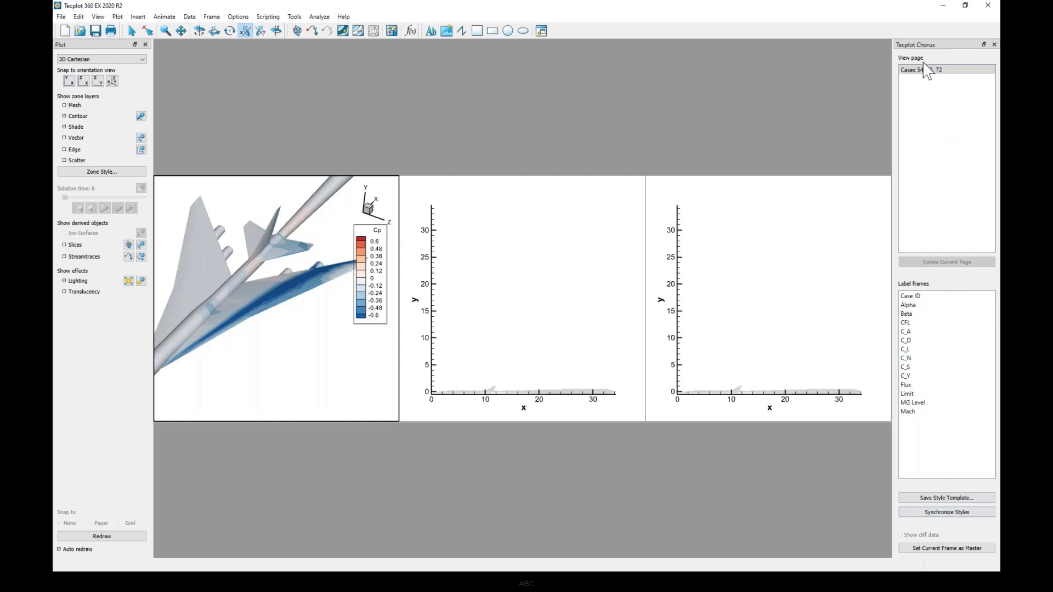
Synchronize the first frame's style across all three frames and label the frames with Alpha, Mach and C_D.
left_click(952, 518)
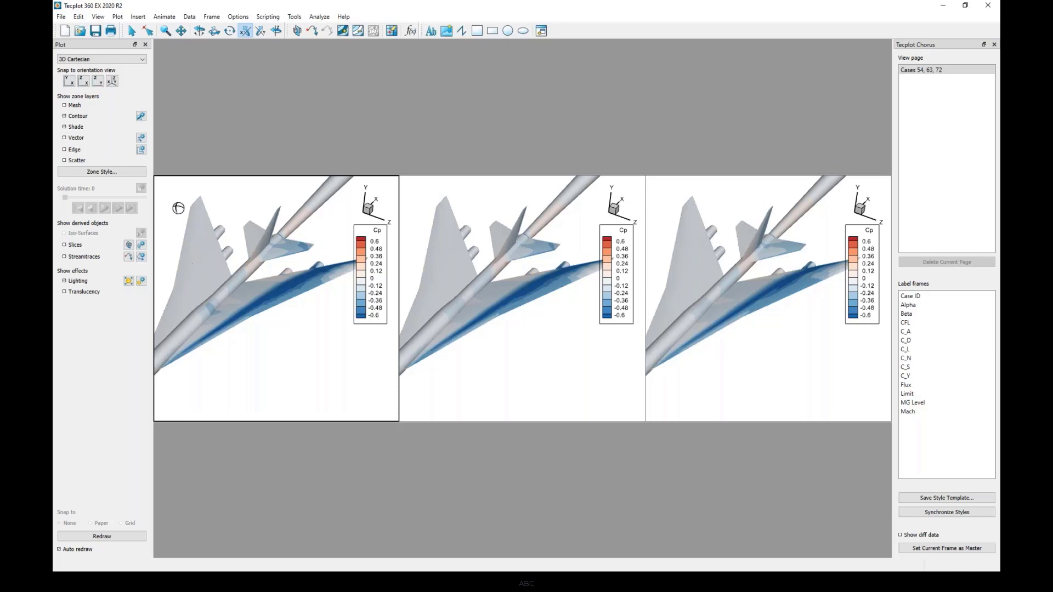
left_click(908, 306)
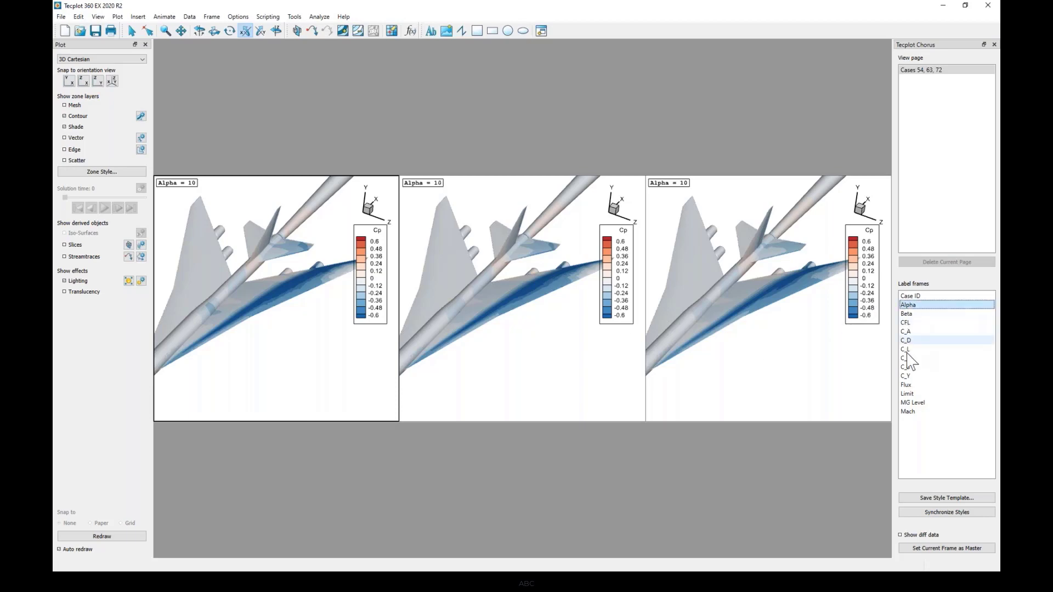
left_click(909, 411)
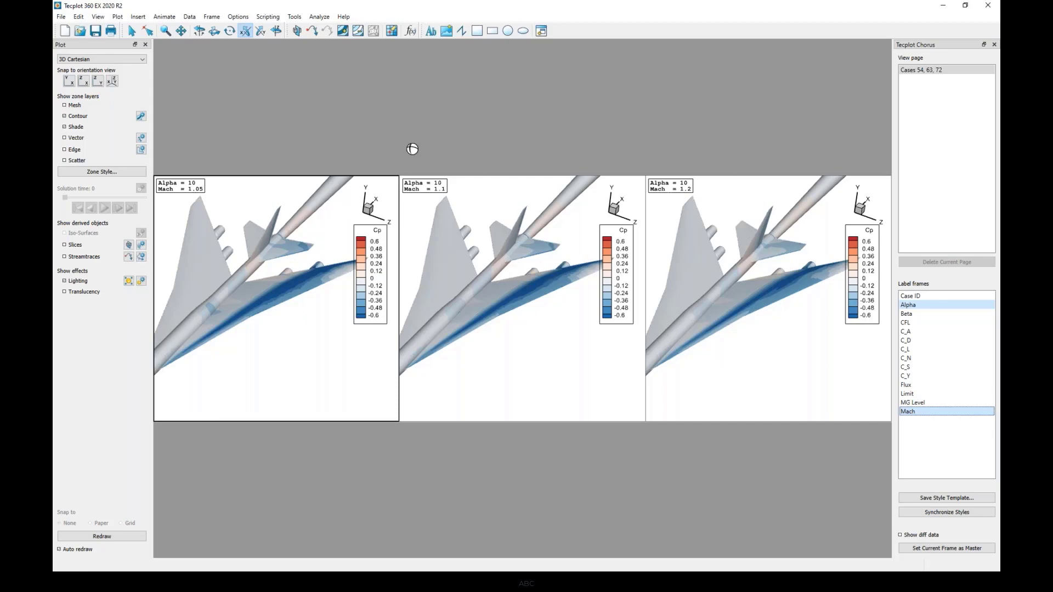
left_click(902, 342)
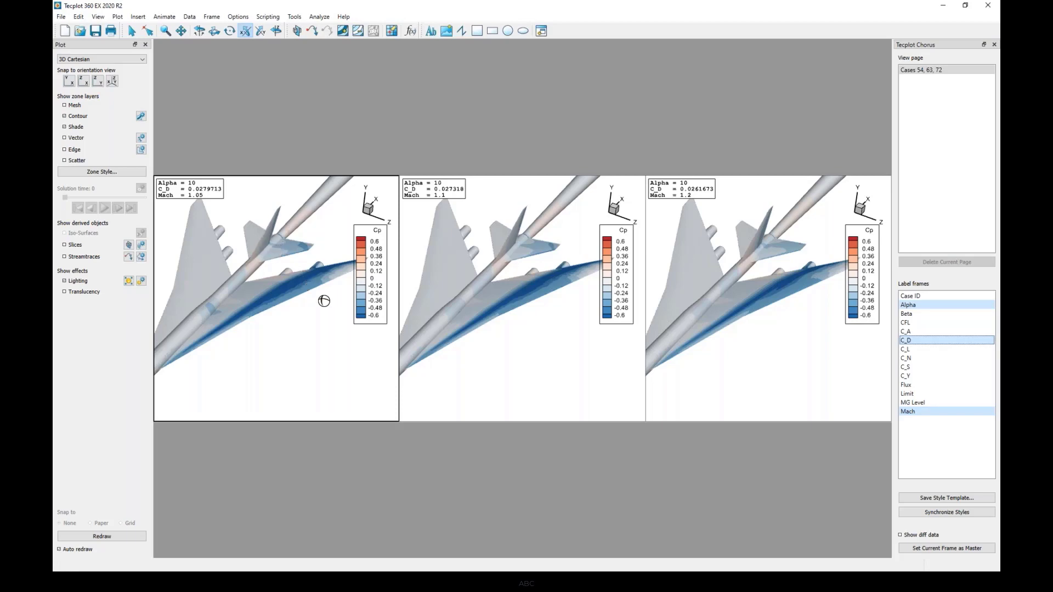
Save the current frame style as the style template new_view.sty in the styletemplates folder.
left_click(948, 510)
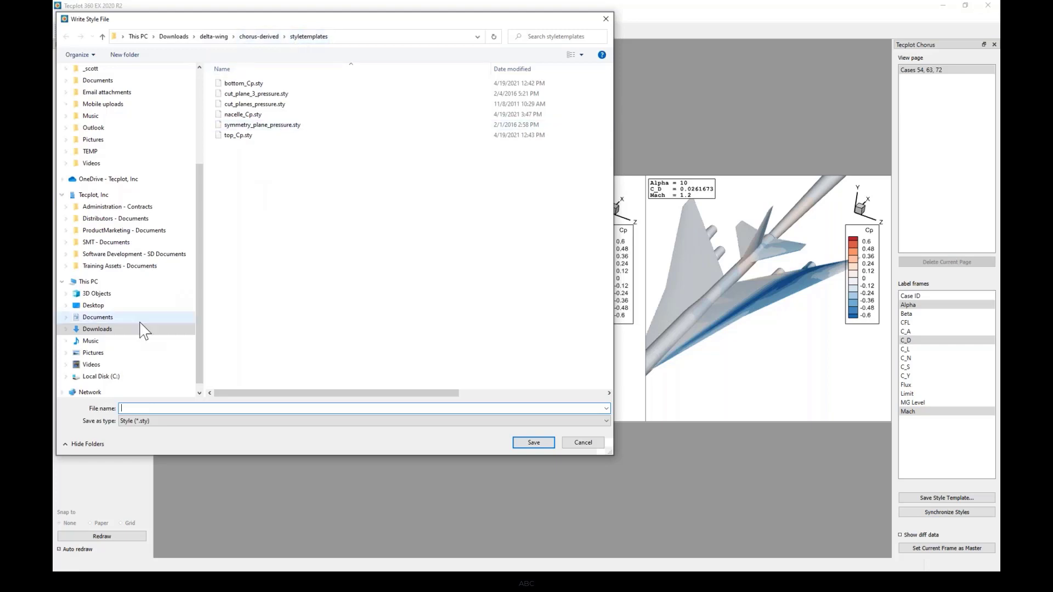
type("new_view.sty")
key("Return")
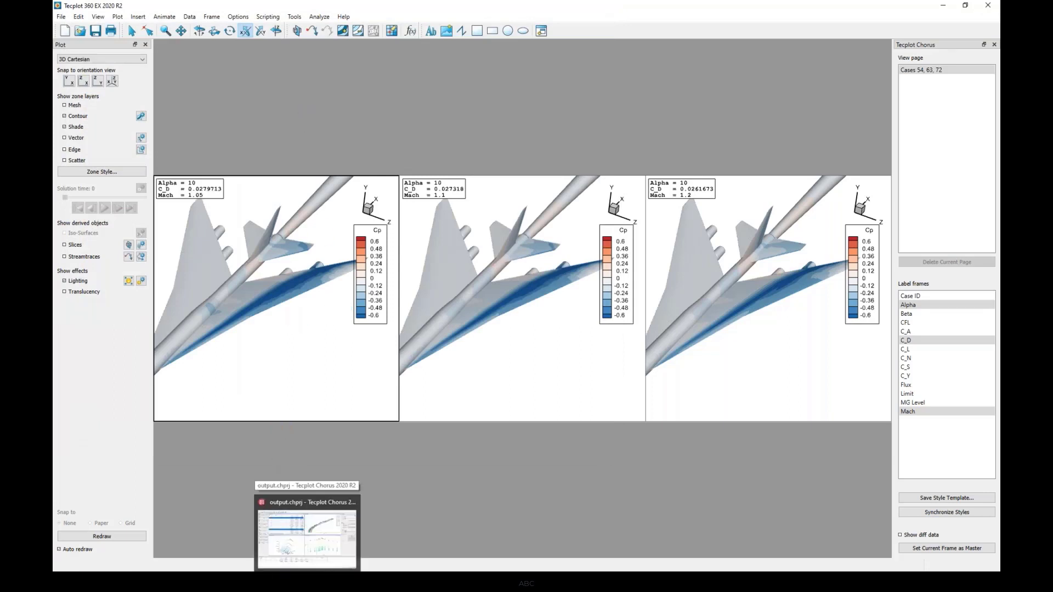
Switch back to Tecplot Chorus and replace the selection with the Alpha 10, Mach 0.5 point in the 2D scatter plot.
left_click(310, 532)
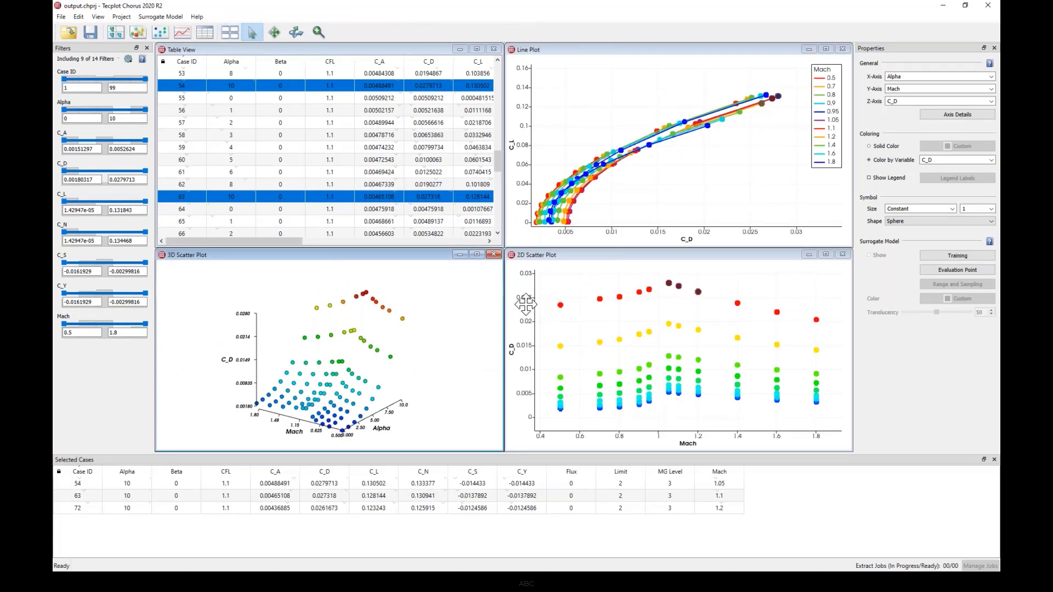
left_click(430, 291)
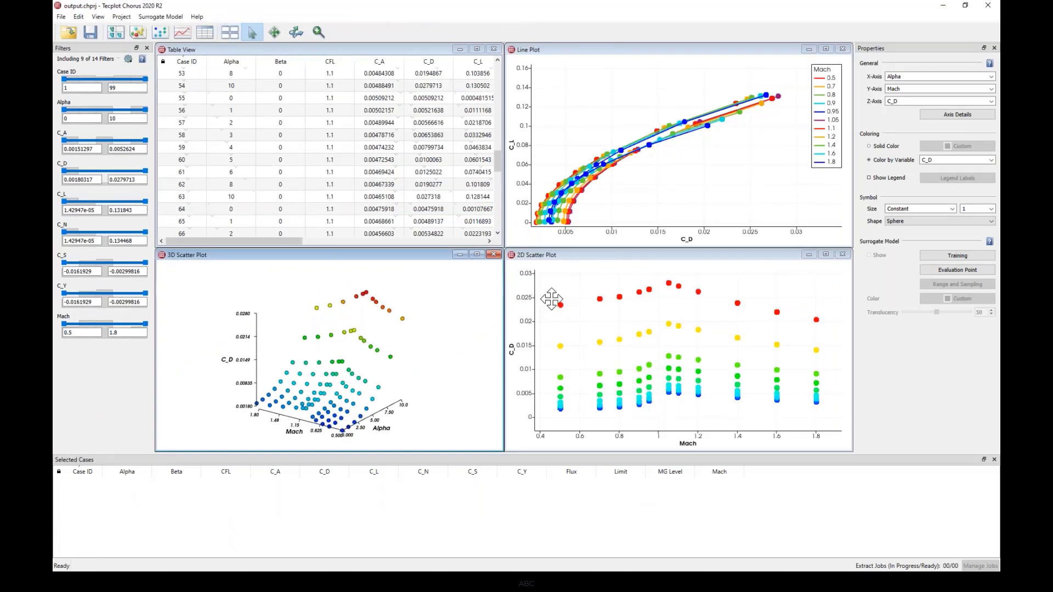
left_click(616, 263)
left_click(253, 33)
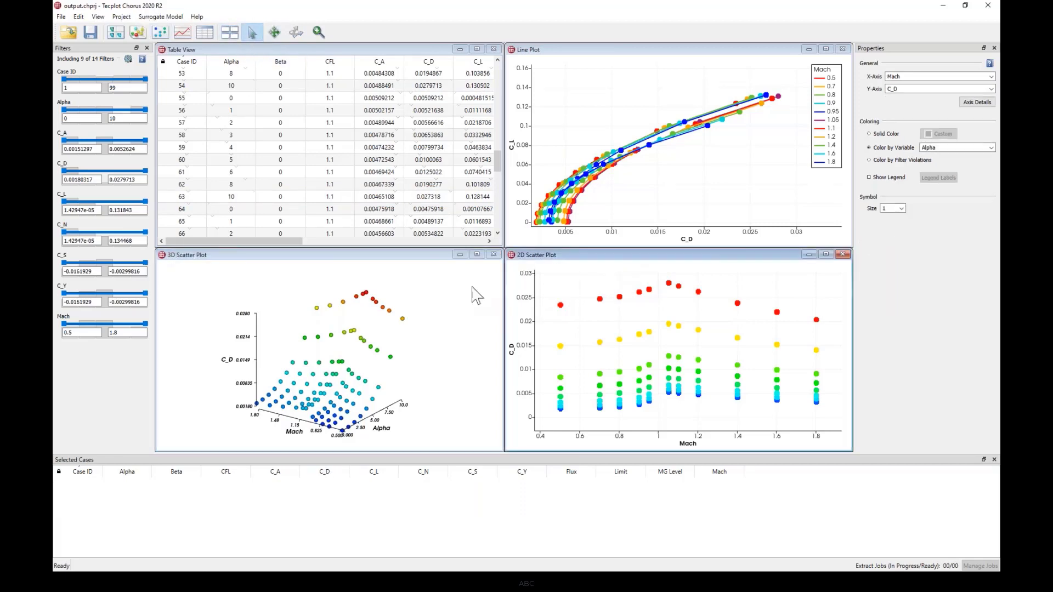
left_click_drag(546, 294, 572, 326)
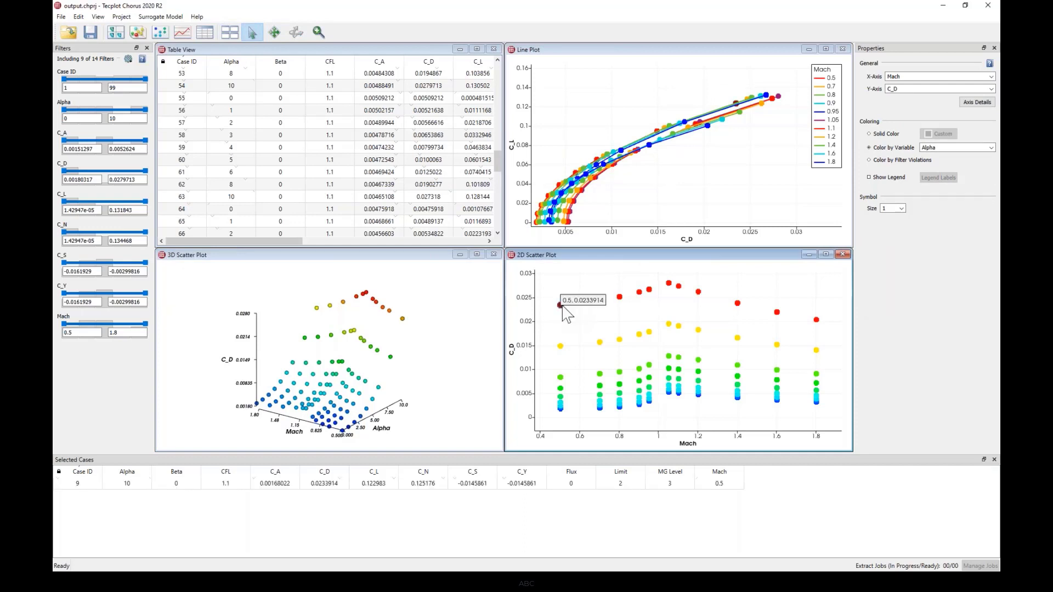
View the selected case's Components.i.plt data in Tecplot 360 using the new_view.sty style template.
right_click(563, 306)
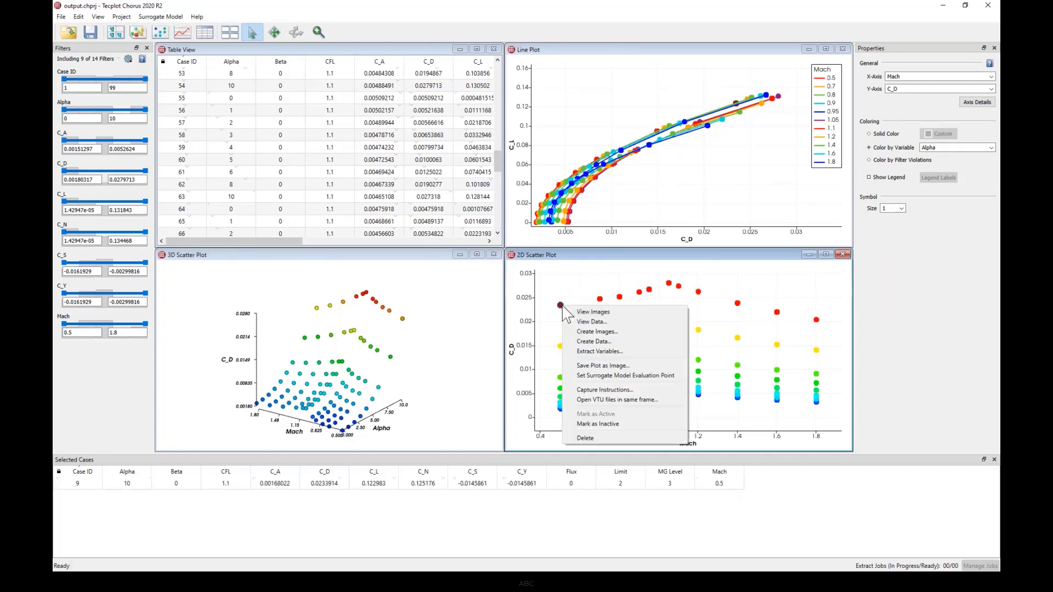
left_click(591, 322)
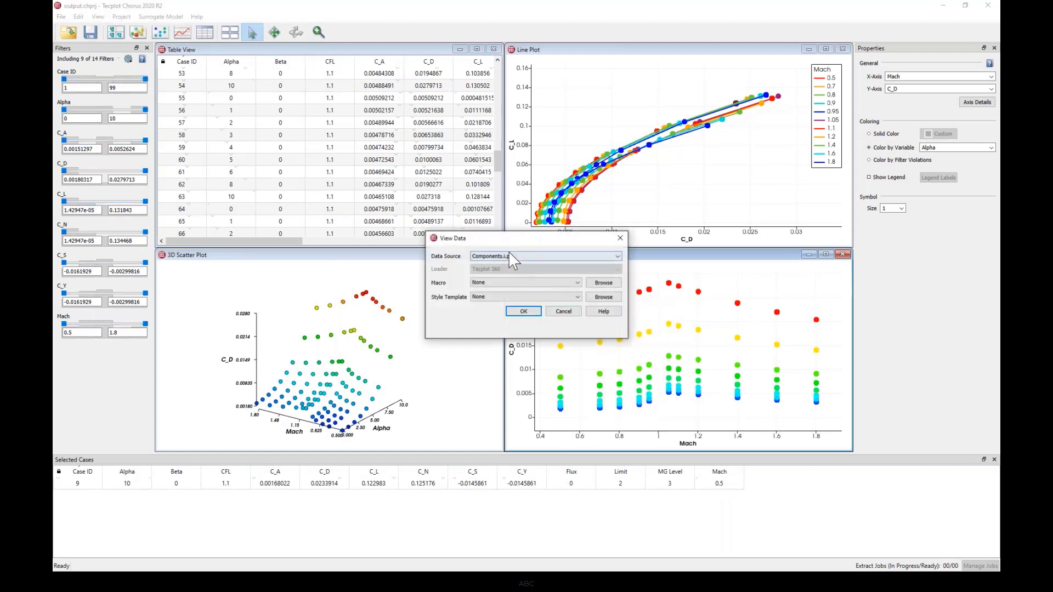
left_click(515, 296)
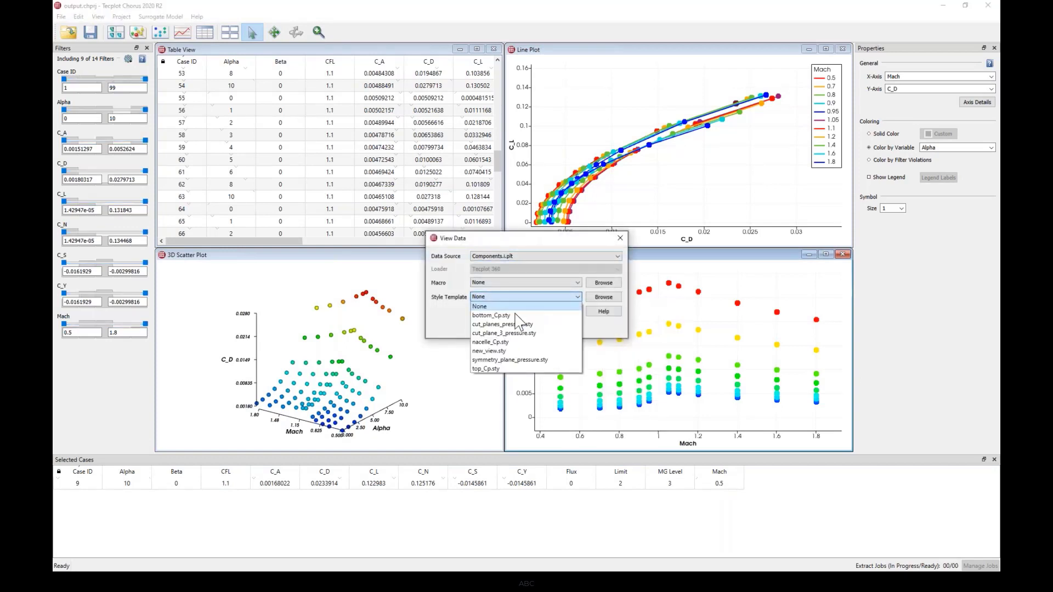
left_click(510, 351)
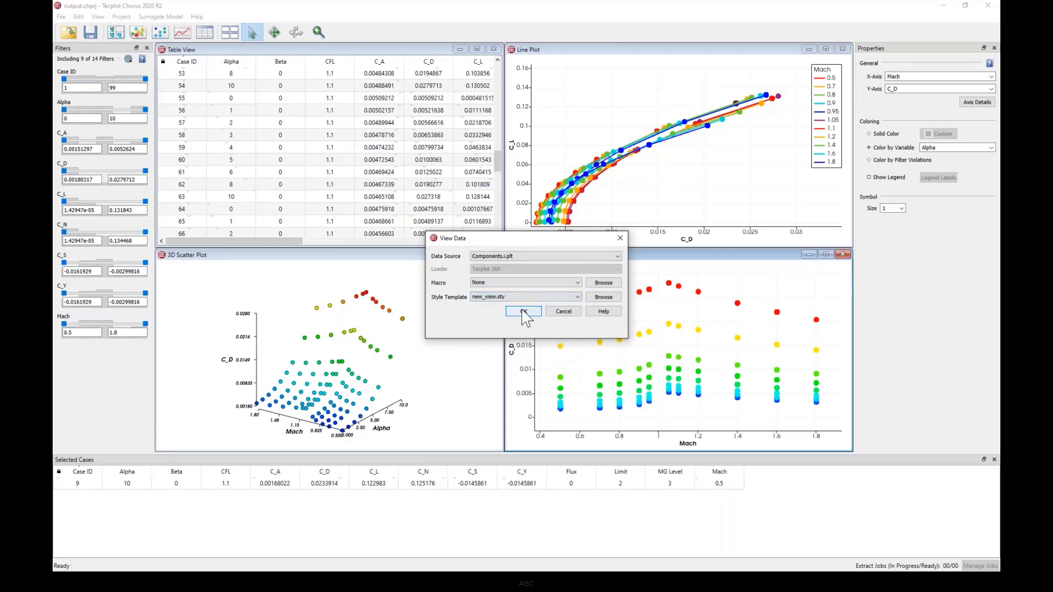
left_click(524, 313)
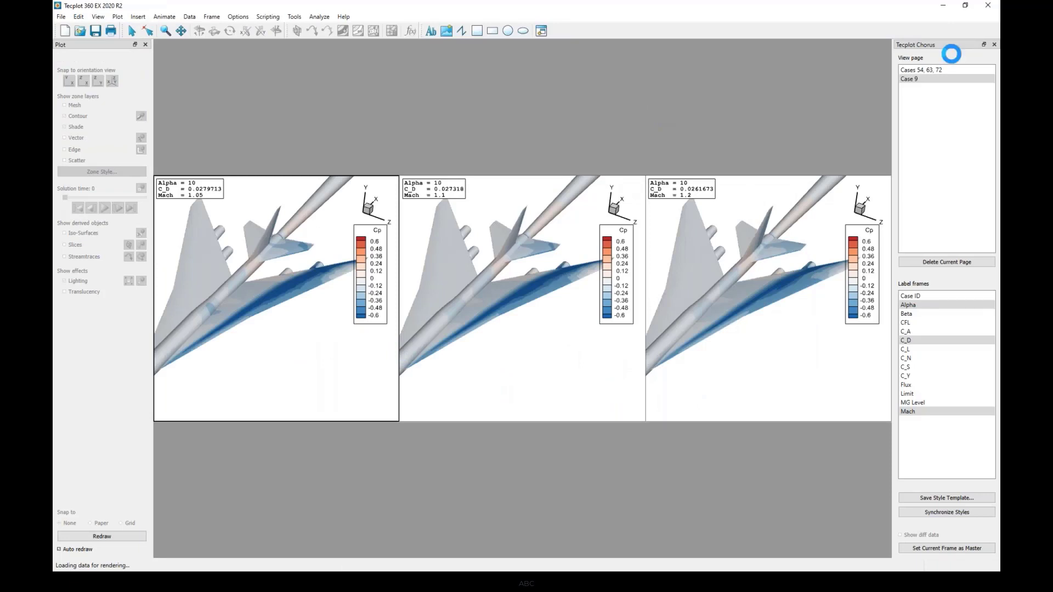
Compare the Case 9 page with the Cases 54, 63, 72 page, ending on the three-case page.
left_click(921, 79)
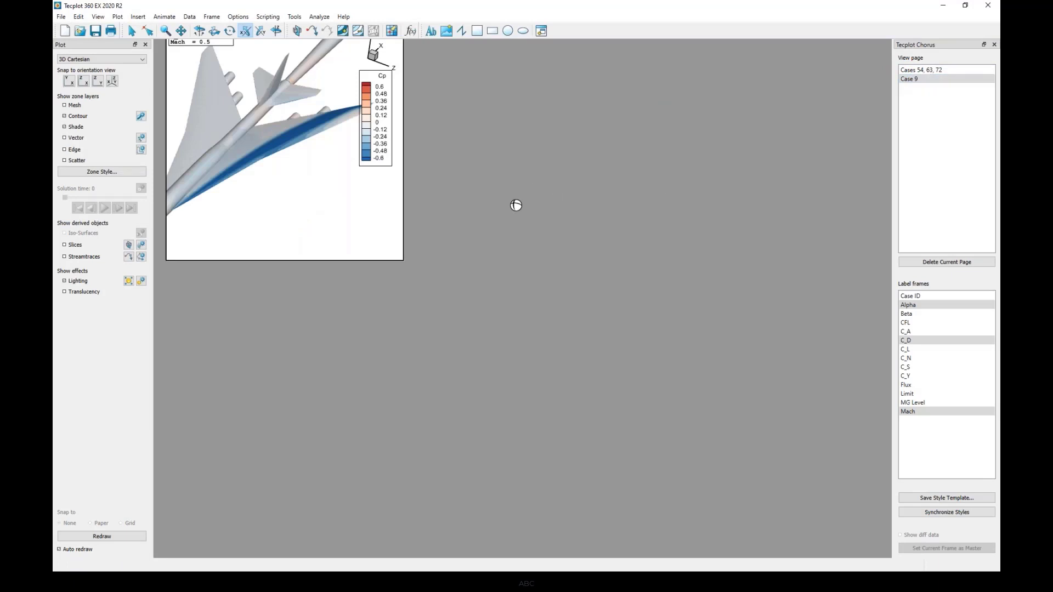
left_click(965, 72)
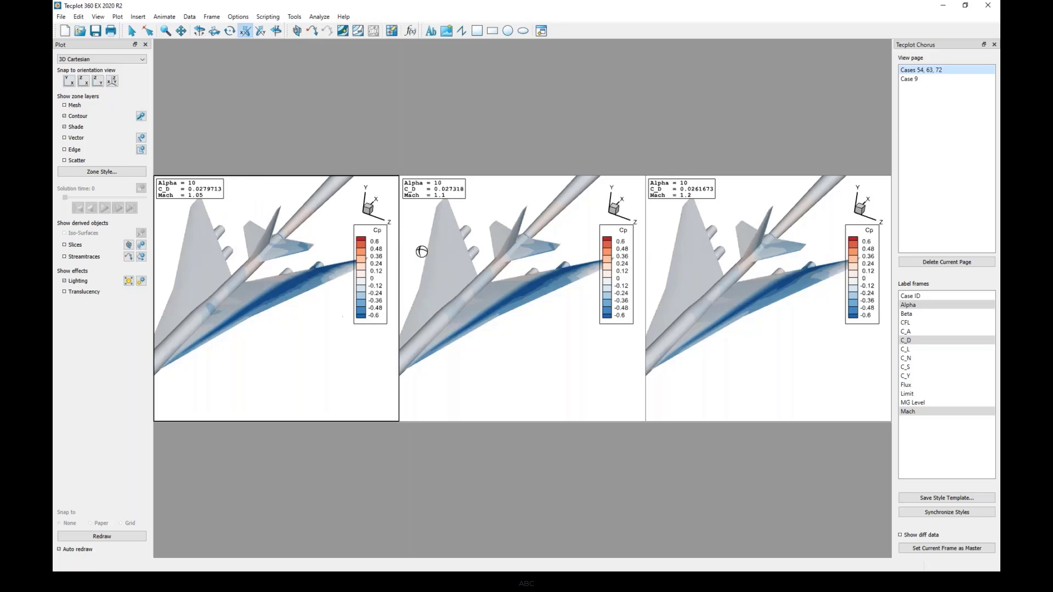
left_click(919, 80)
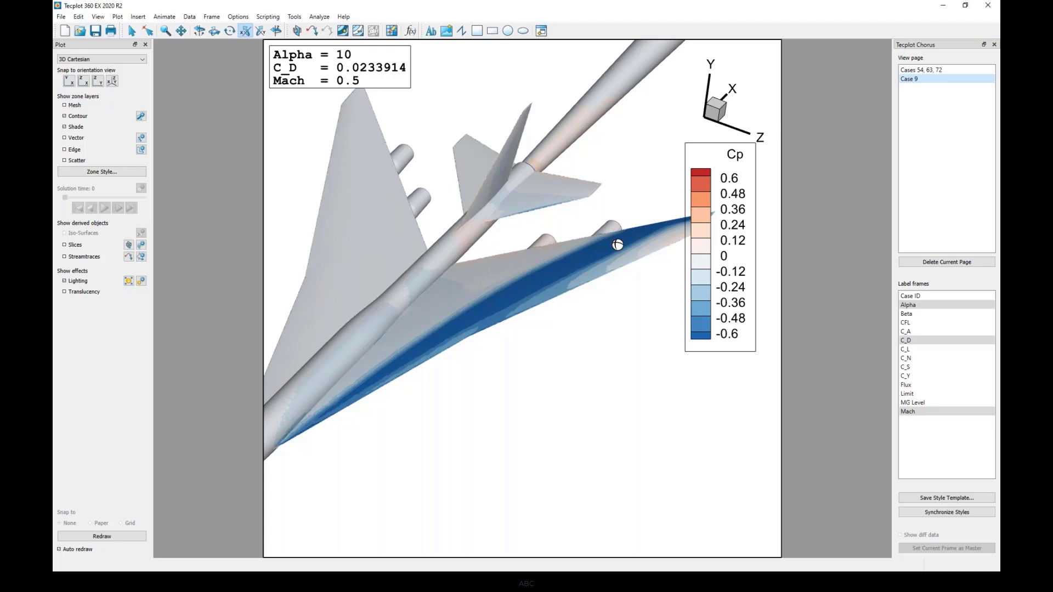
left_click(924, 70)
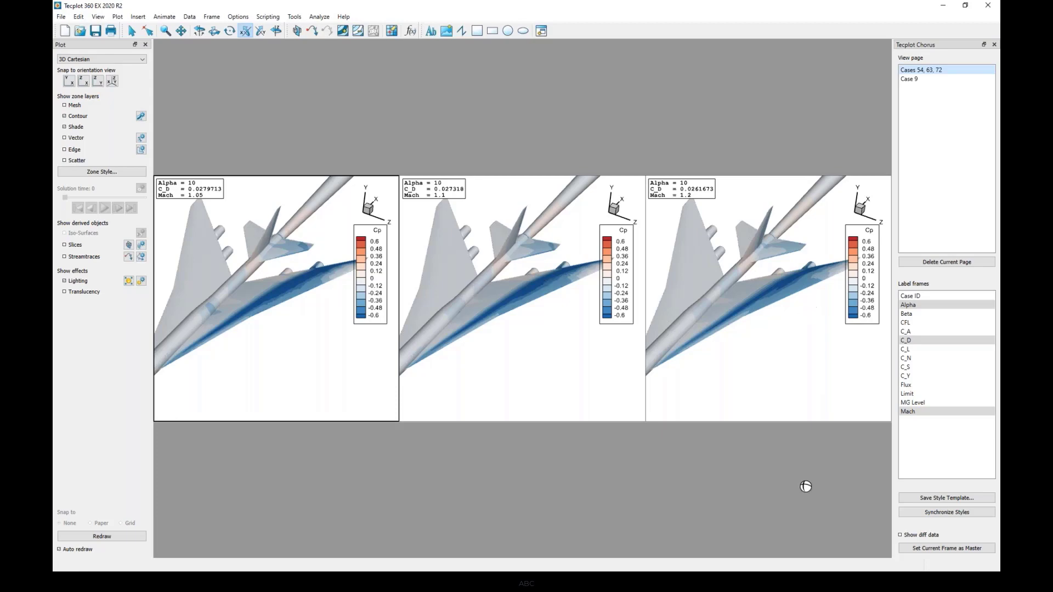
Show the diff data and set the Mach 1.1 difference frame's contours to 11 levels from -0.4 to 0.4.
left_click(901, 535)
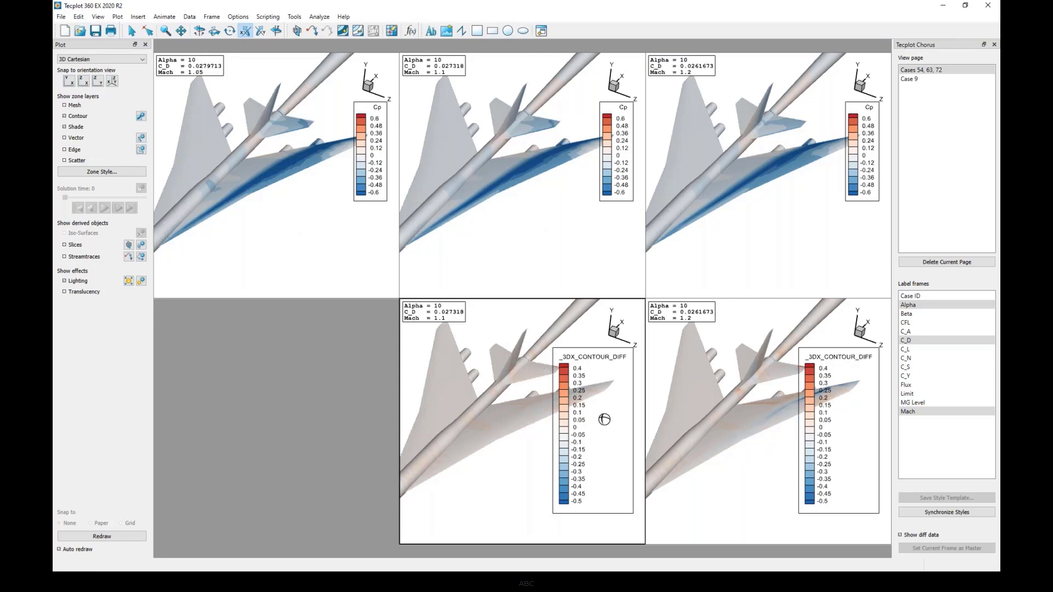
key("Escape")
double_click(593, 409)
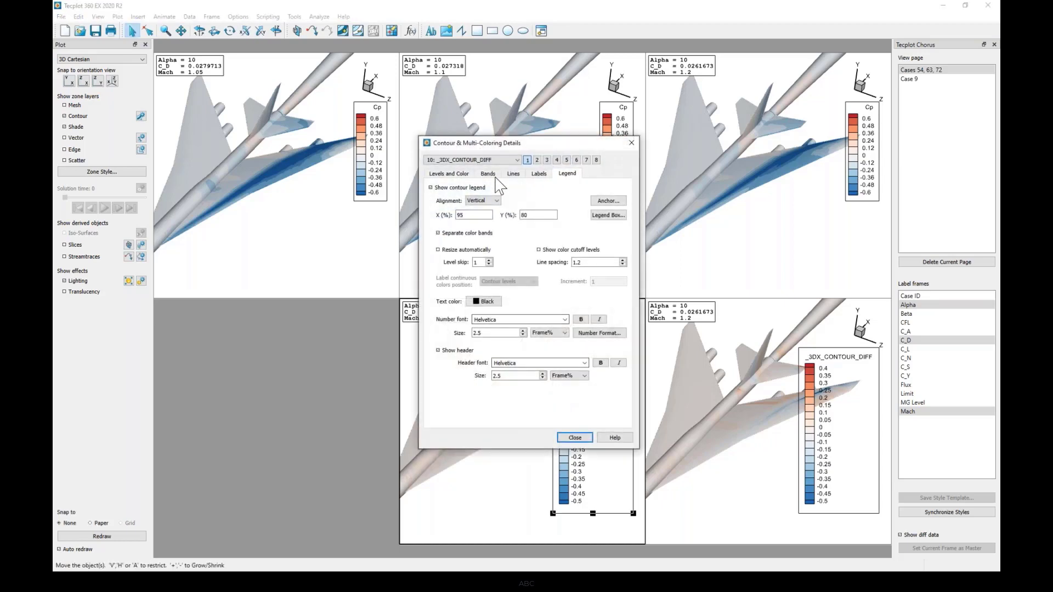
left_click(450, 174)
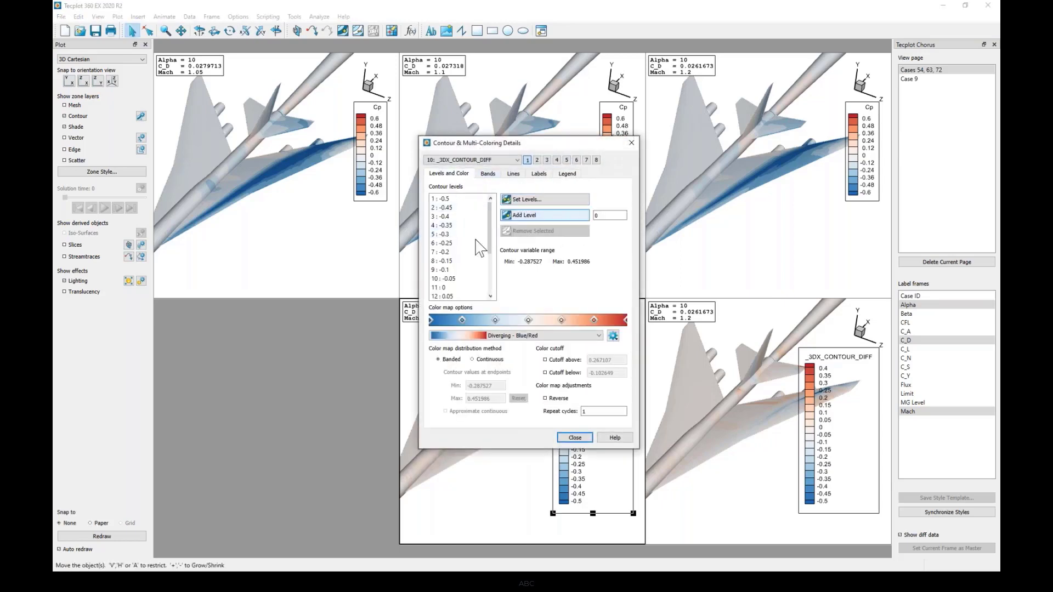
left_click(526, 200)
left_click(547, 302)
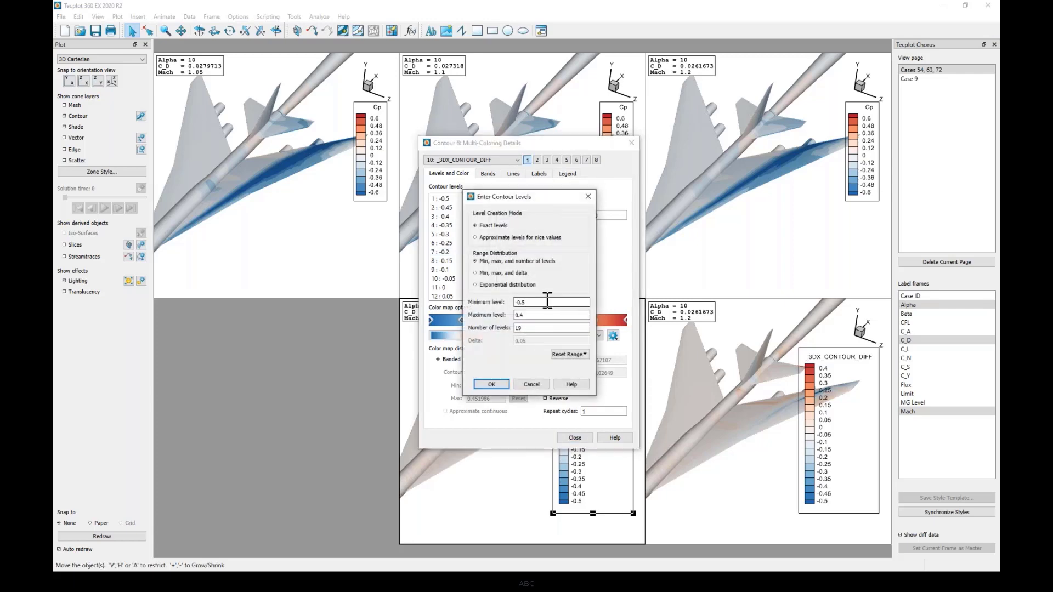
key("Tab")
key("Tab")
type("17")
left_click(492, 384)
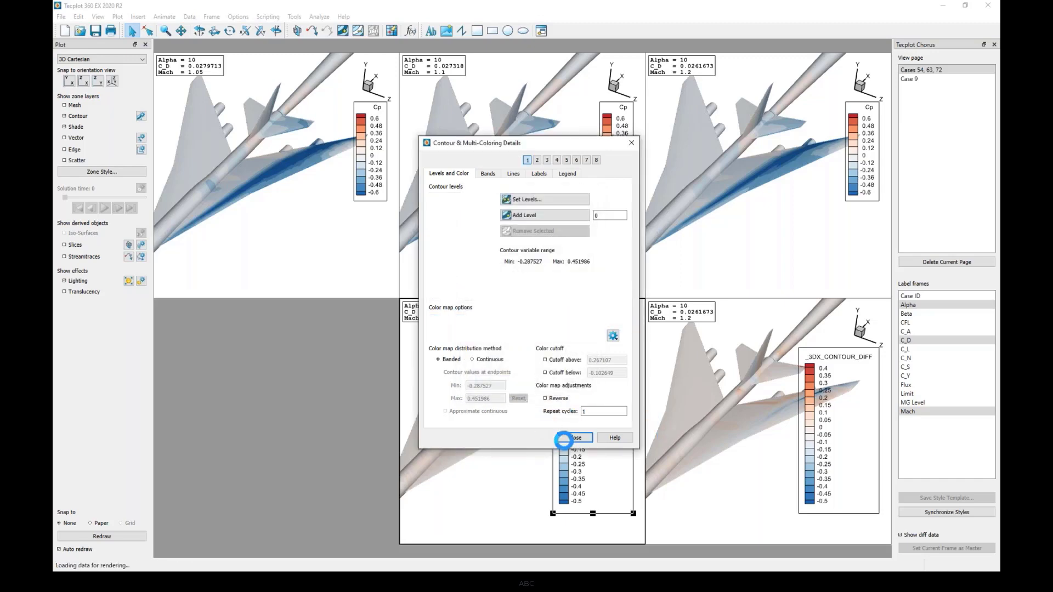
left_click(574, 437)
Move the Mach 1.1 difference frame's legend below the wing and synchronize its style with the Mach 1.2 difference frame.
left_click_drag(607, 375, 610, 449)
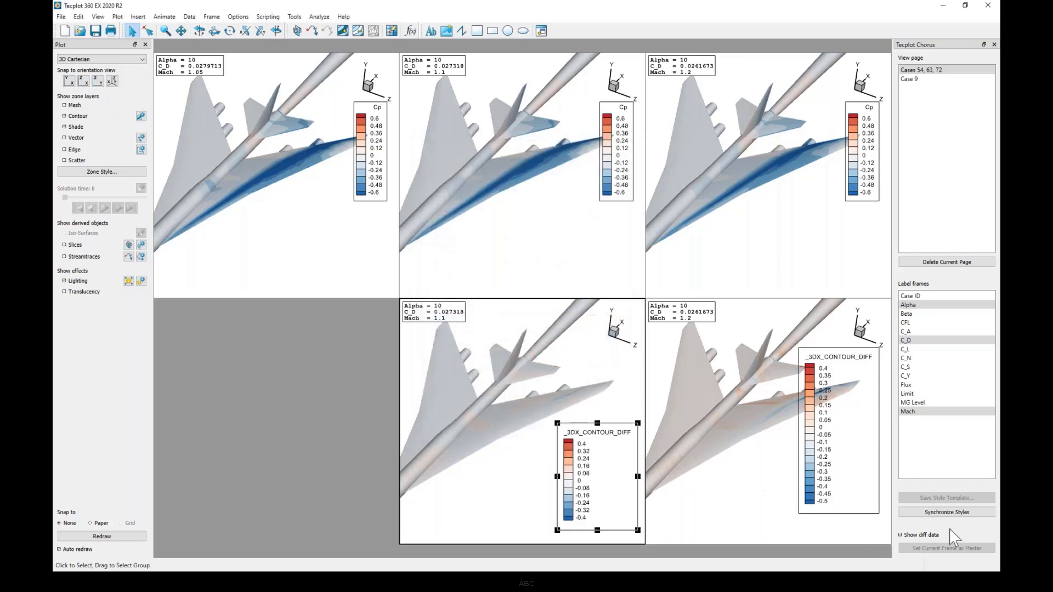
left_click(947, 512)
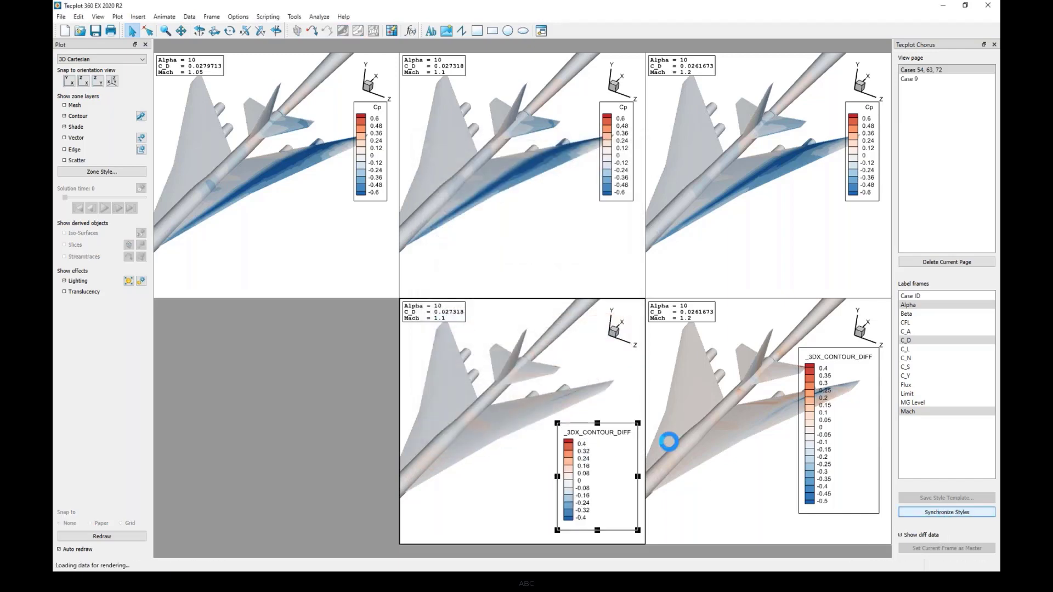
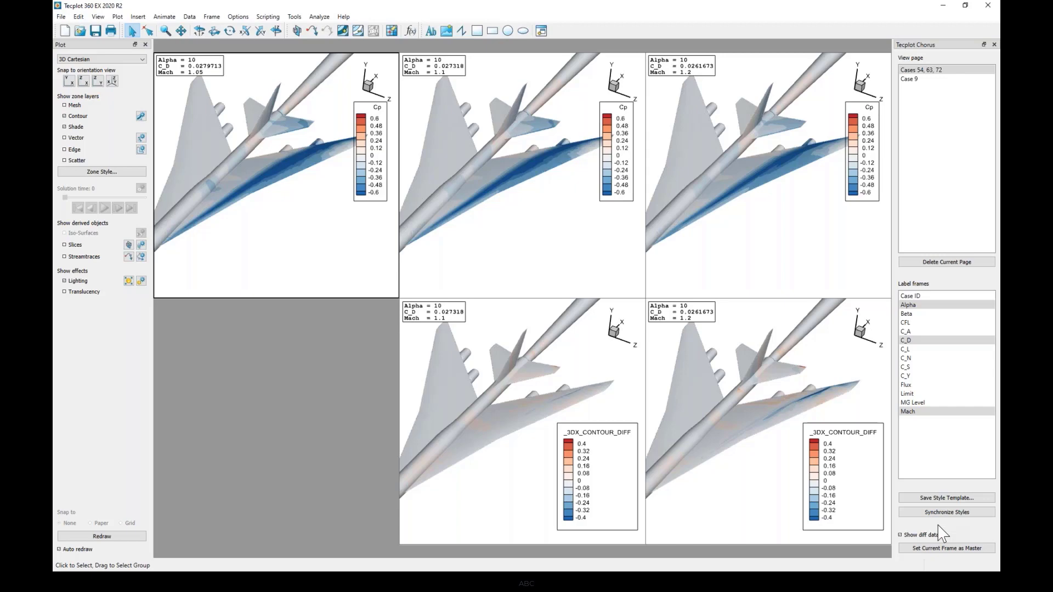
Switch back to Tecplot Chorus, examine the bottom_Cp and top_Cp images in a maximized matrix view, and minimize that view.
left_click(939, 8)
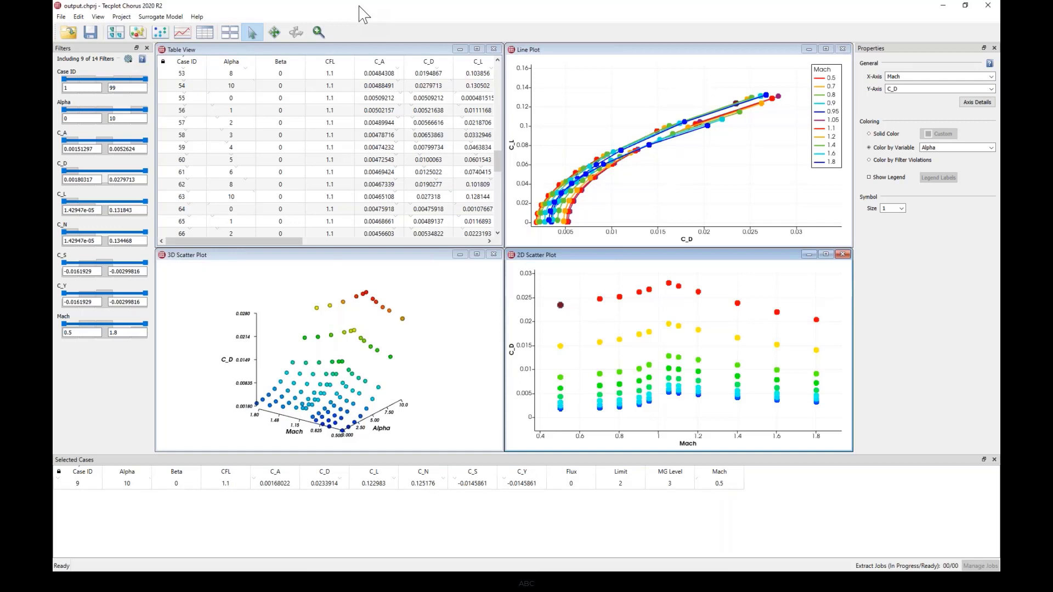
left_click(116, 33)
left_click(521, 49)
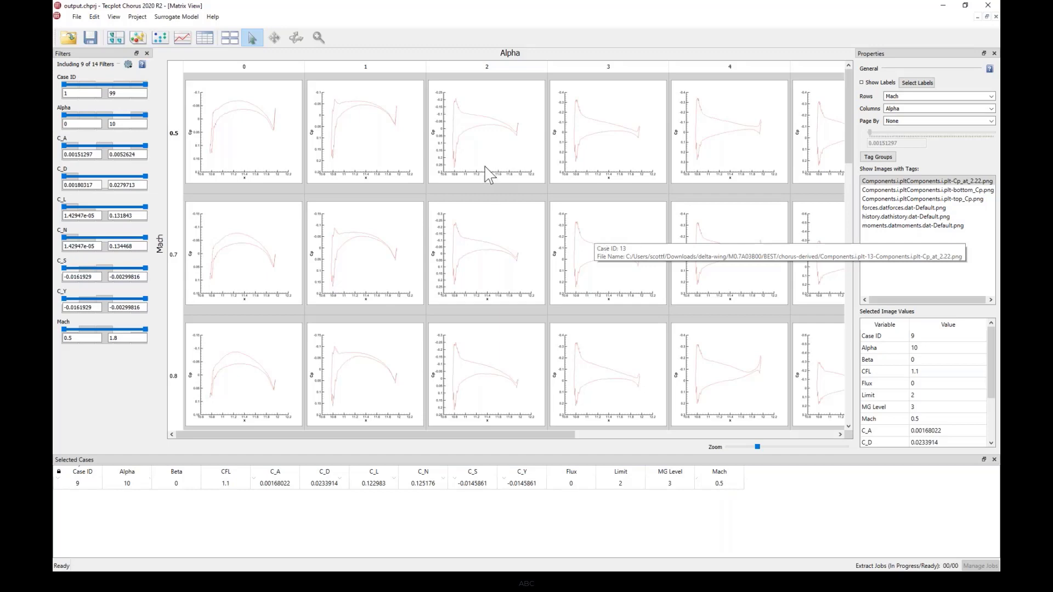
left_click(906, 191)
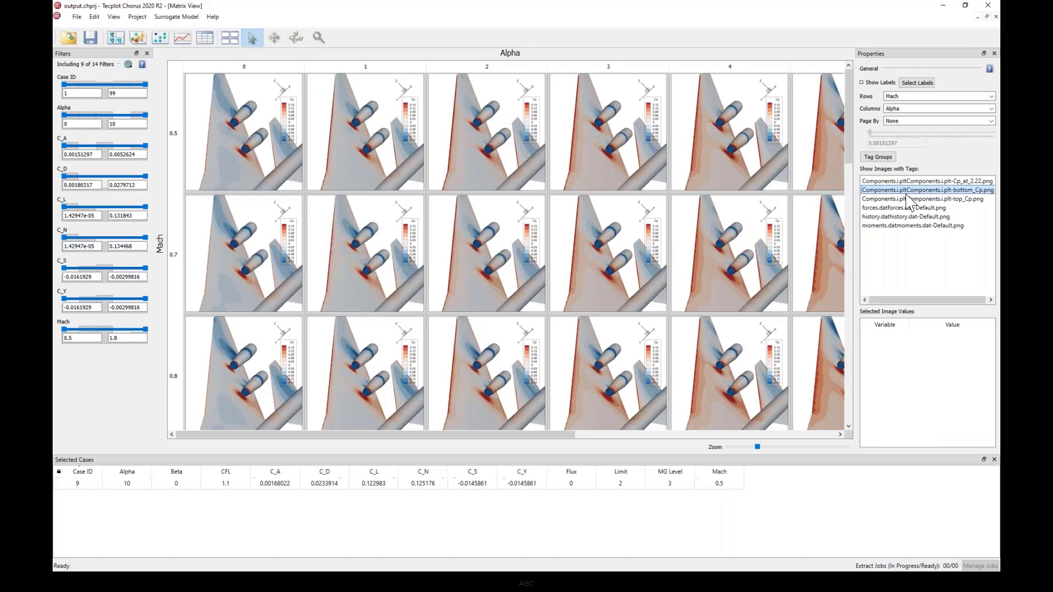
left_click(912, 200)
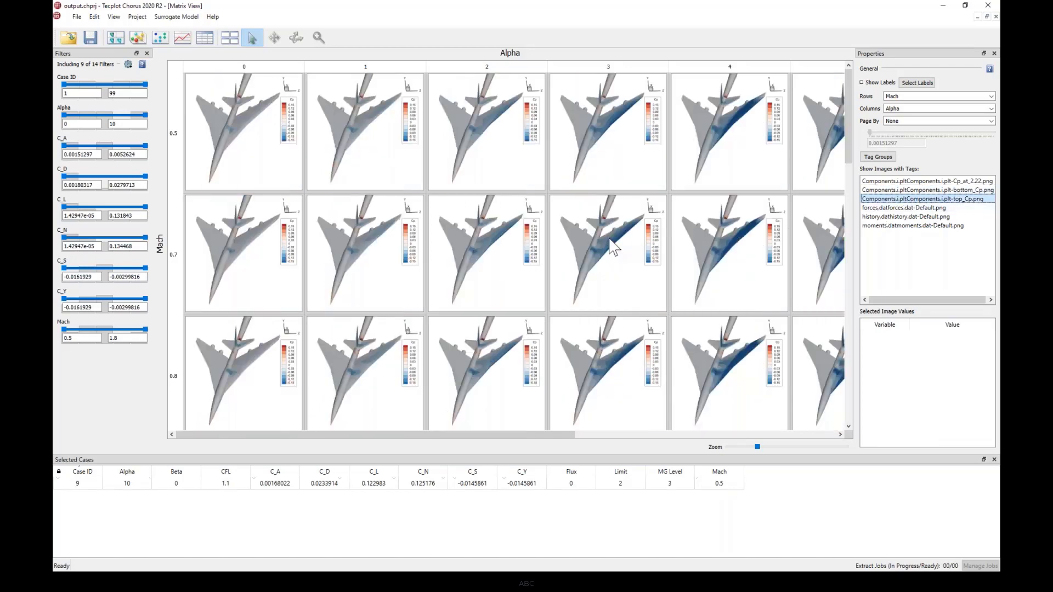
mouse_move(613, 247)
left_click(977, 16)
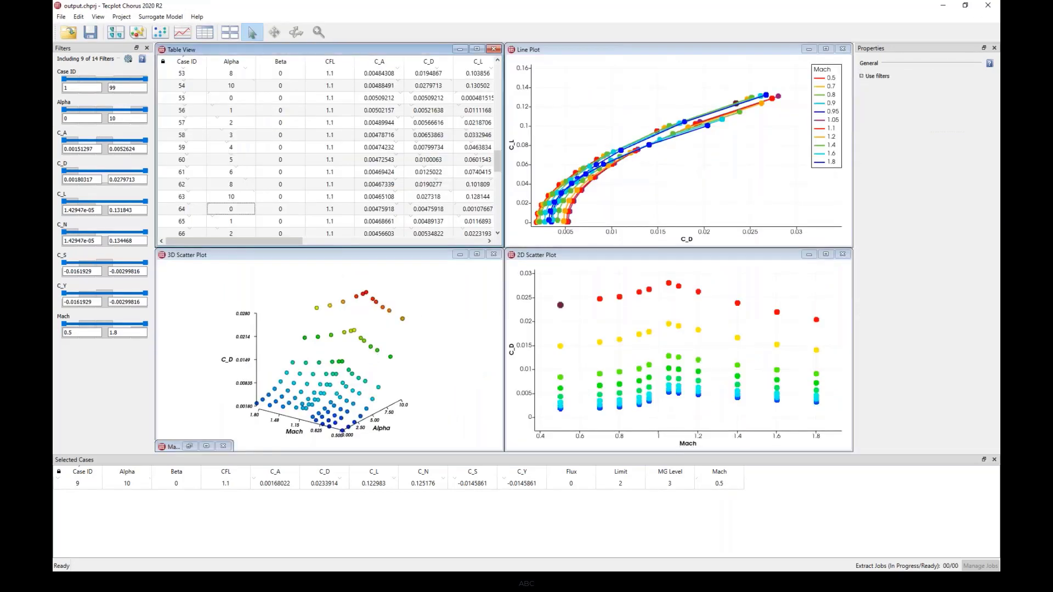
Select cases 1 through 10 in the table view.
left_click_drag(498, 162, 501, 63)
left_click(276, 74)
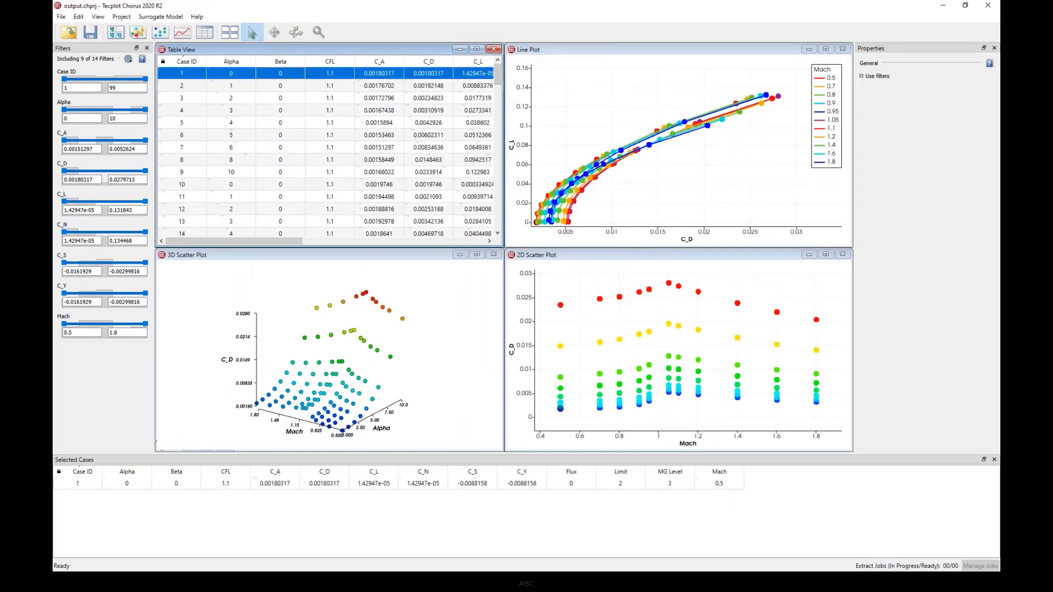
left_click_drag(276, 73, 276, 184)
Create images of the selected cases from Components.i.plt with new_view.sty, 1024 pixels wide, tagged Components.i.plt-new_view.
right_click(272, 79)
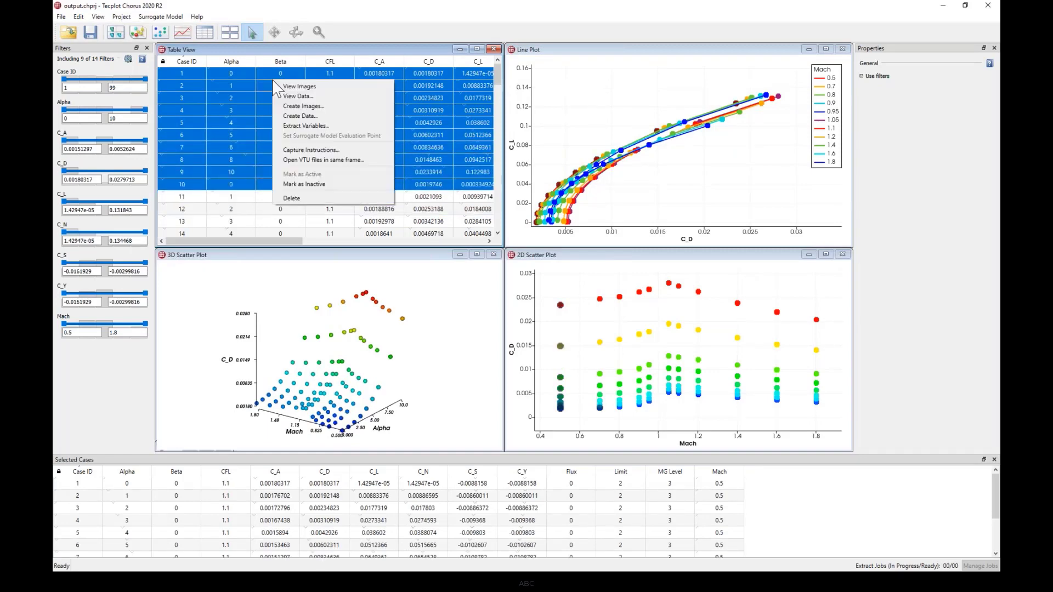
left_click(291, 106)
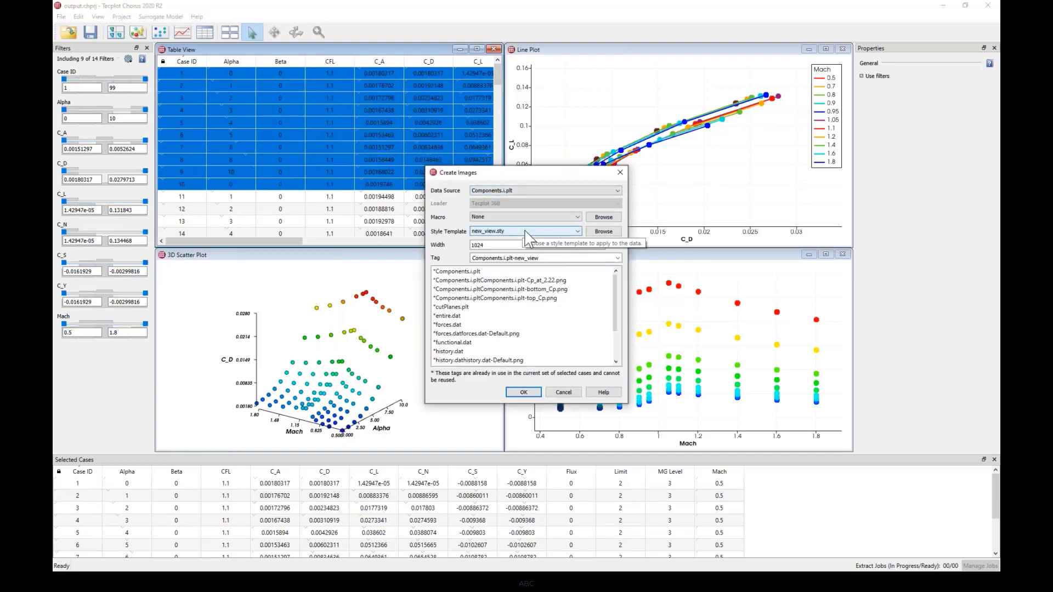
left_click(505, 245)
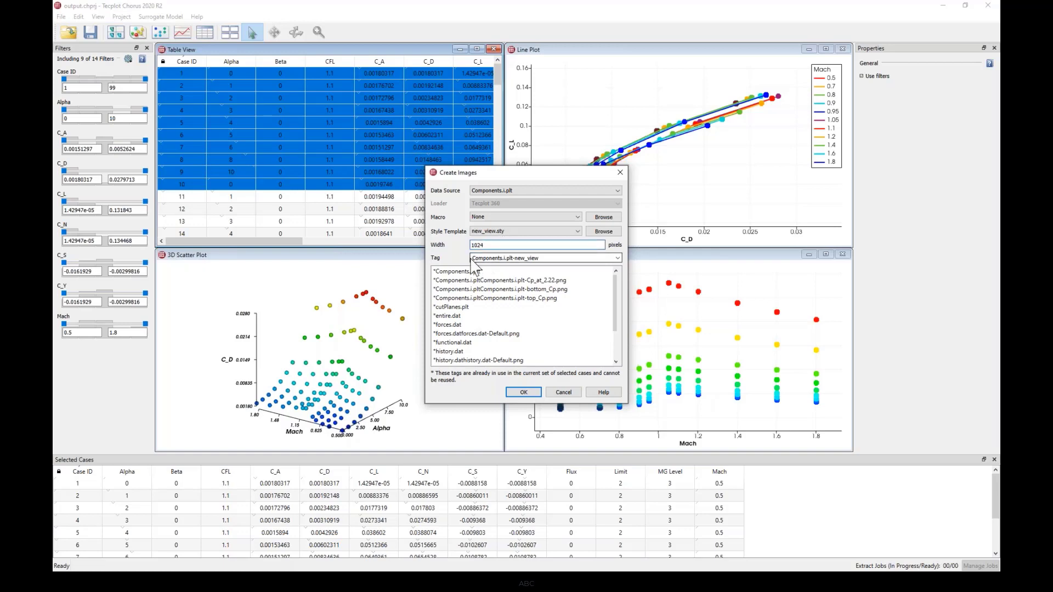
left_click_drag(473, 258, 539, 258)
left_click(542, 258)
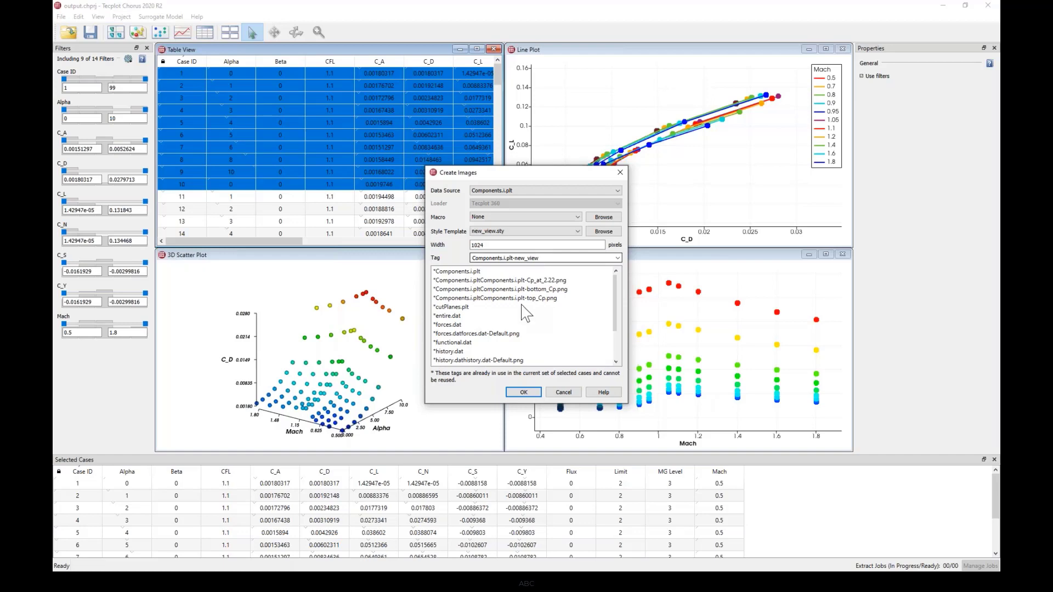
left_click(522, 392)
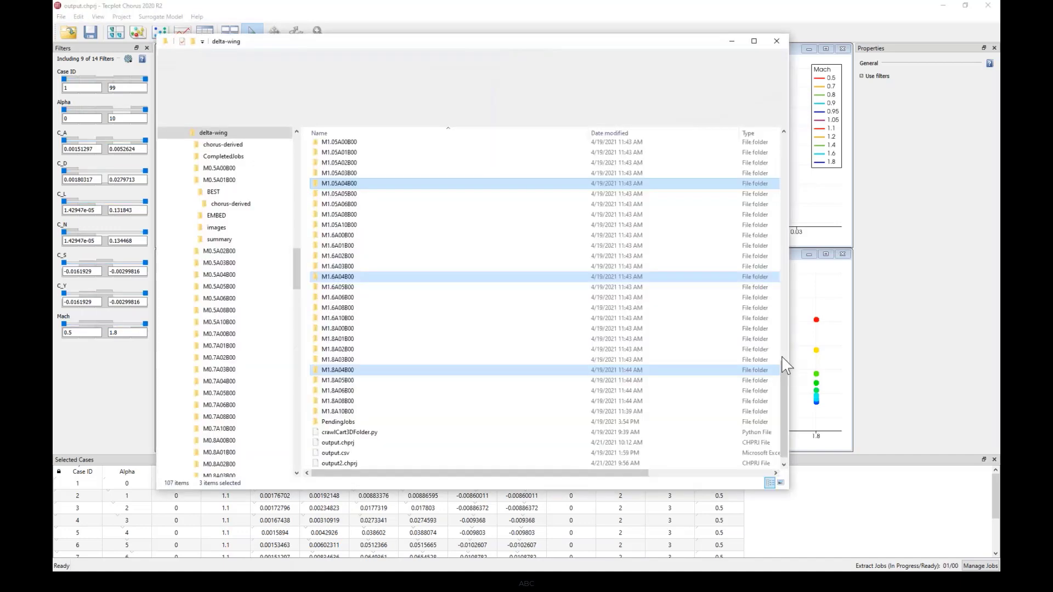
Inspect the generated images in the M0.5A00B00\BEST\chorus-derived folder of delta-wing, and minimize the file window.
scroll(371, 272, "up", 15)
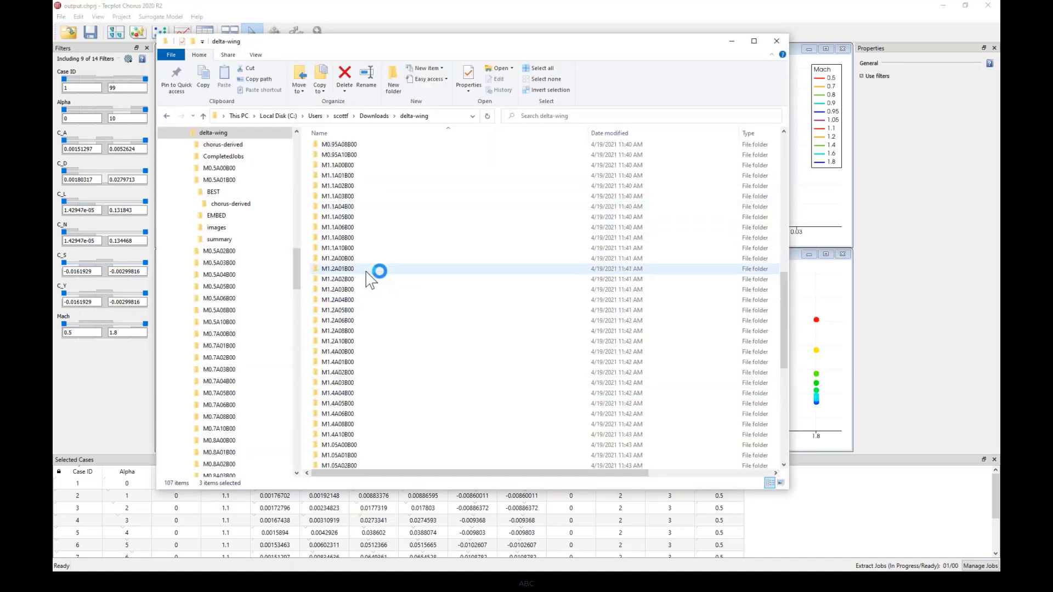
double_click(325, 169)
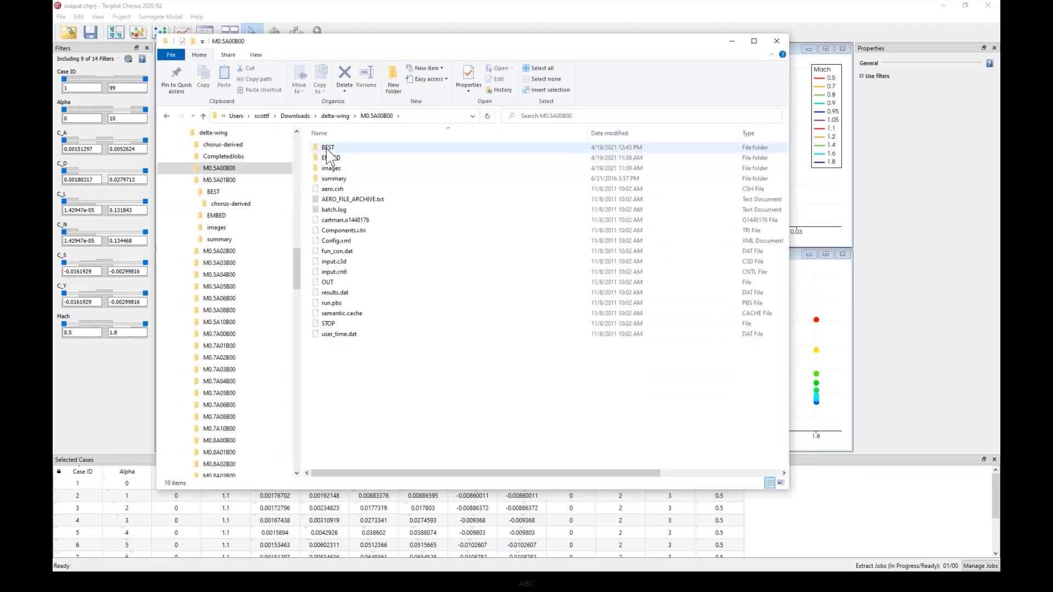
double_click(329, 148)
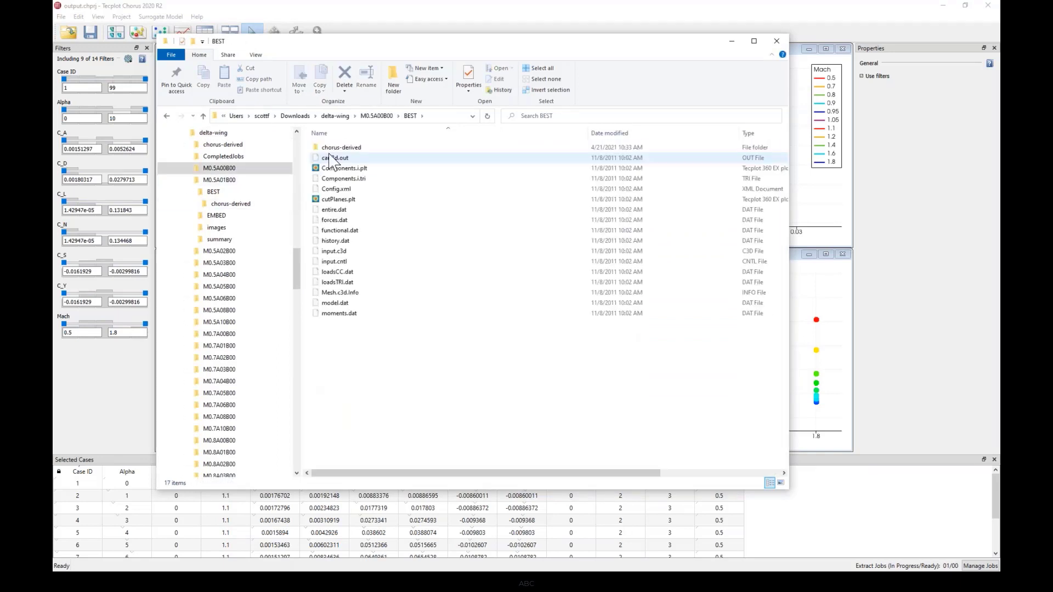
left_click(331, 150)
double_click(331, 152)
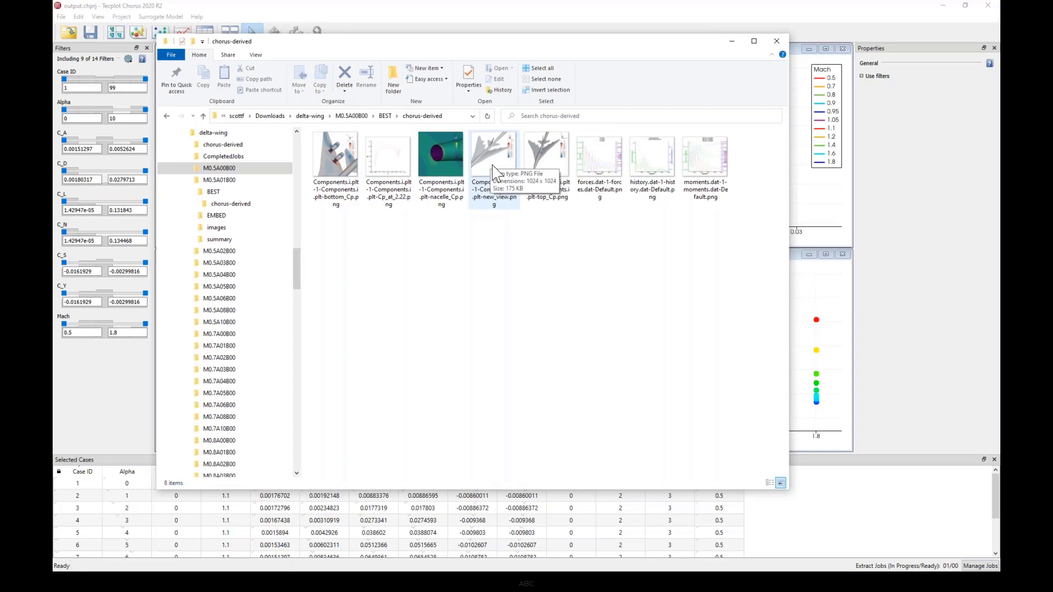
left_click(731, 43)
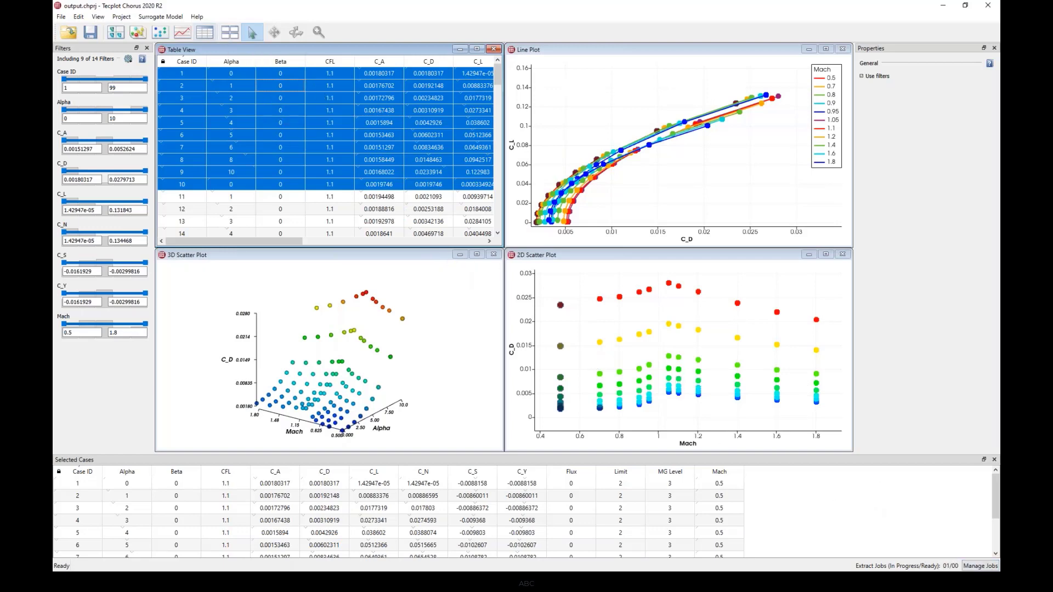
Open a new maximized matrix view of the cases, shrink the images to fit the overview, and clear the case selection.
left_click(115, 32)
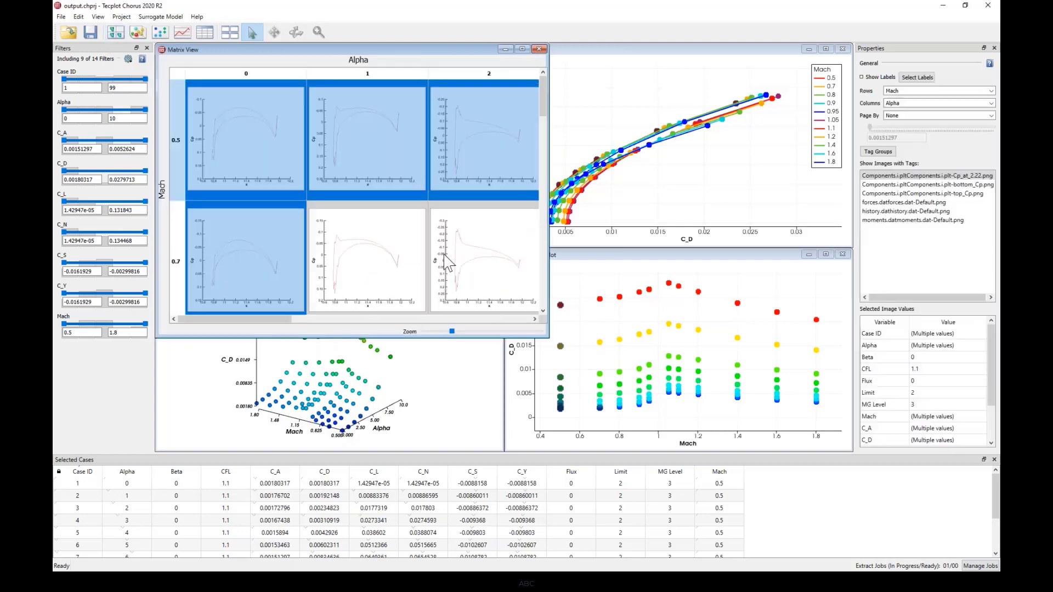
left_click(522, 49)
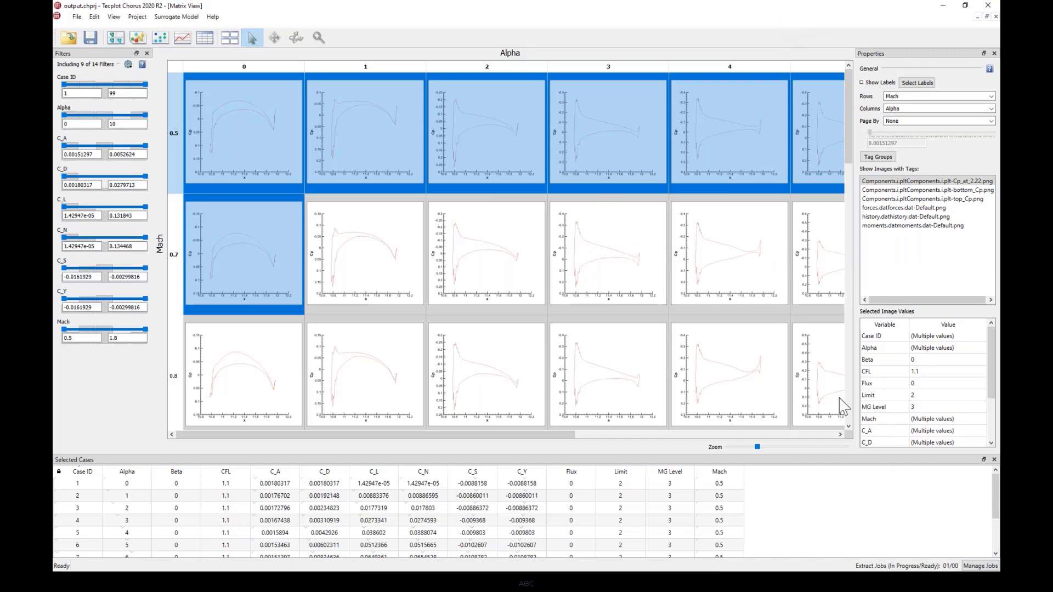
mouse_move(758, 448)
left_mouse_down()
mouse_move(729, 448)
mouse_move(737, 449)
left_mouse_up()
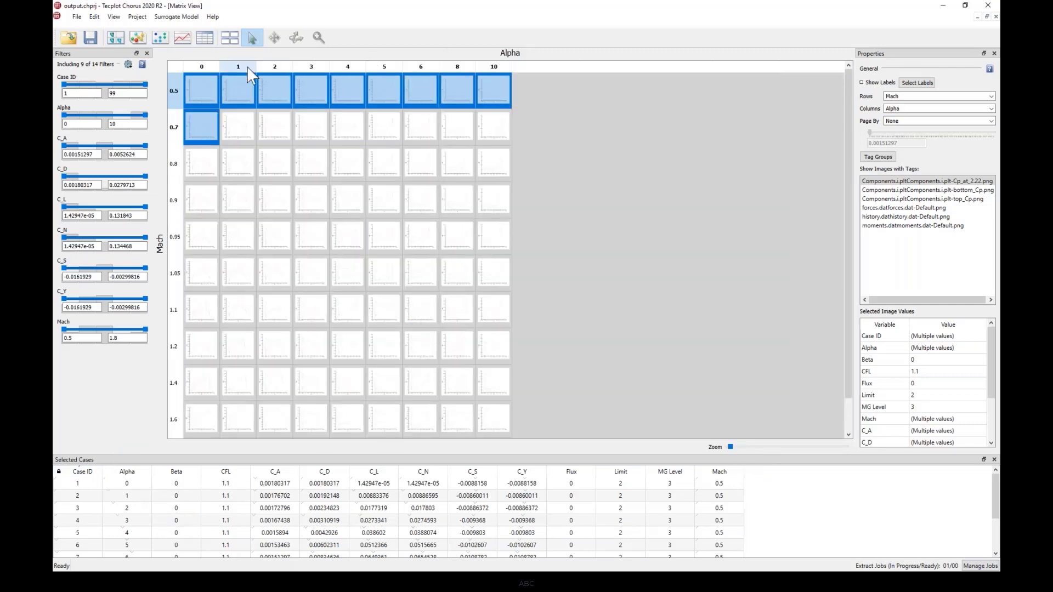
left_click(568, 144)
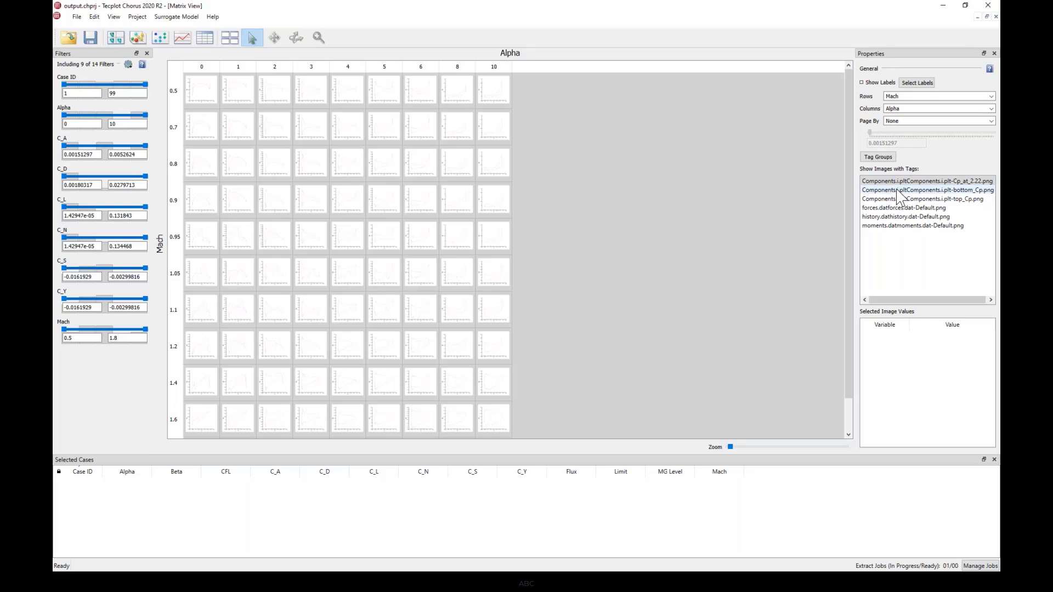
Examine the matrix images tagged bottom_Cp, top_Cp, forces, history and moments, finishing with enlarged bottom_Cp images.
left_click(898, 192)
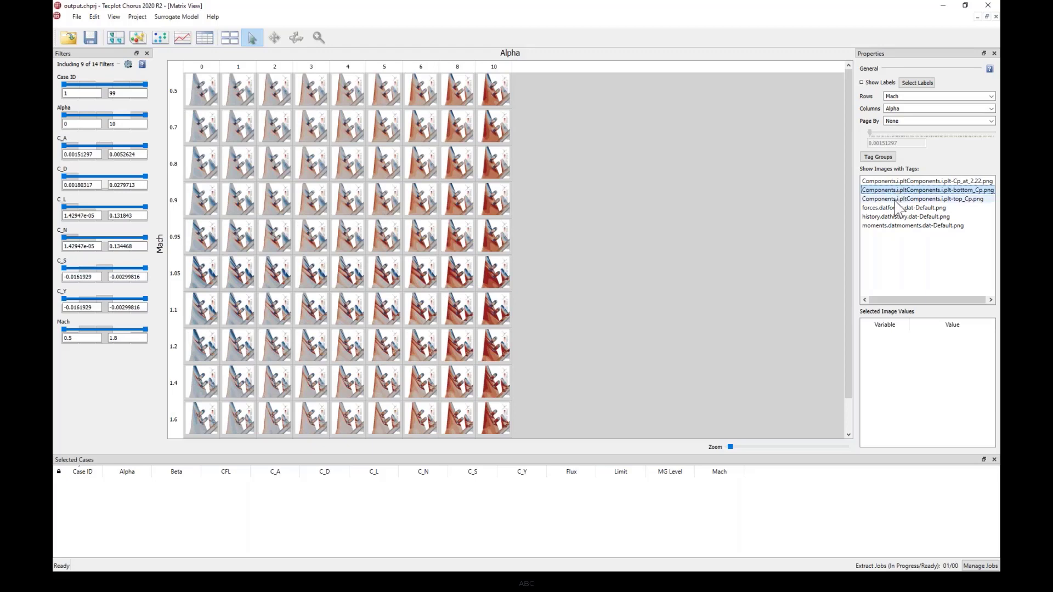
left_click(898, 200)
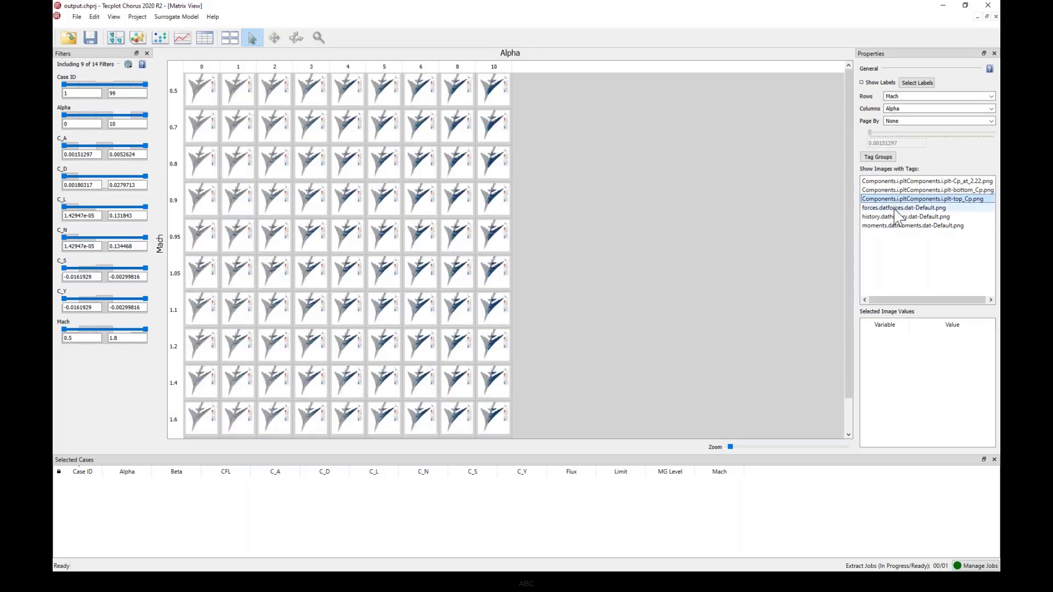
left_click(897, 208)
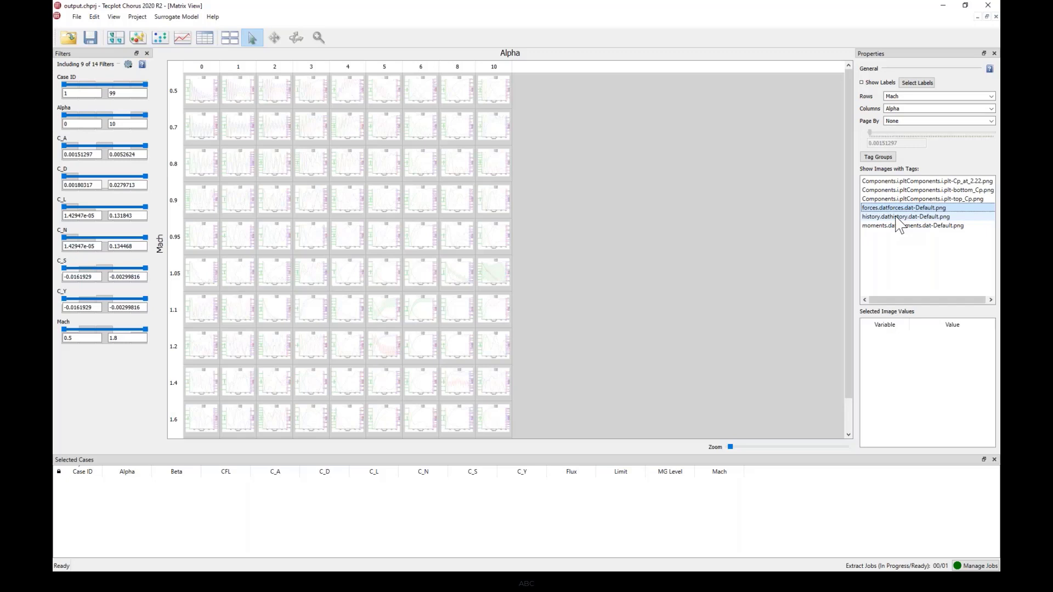
left_click(900, 217)
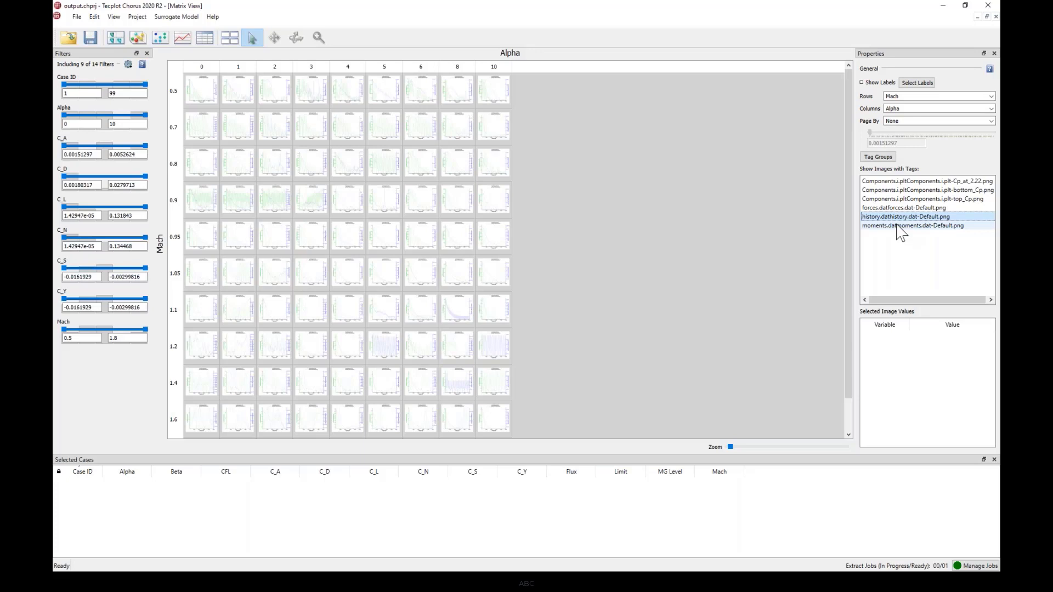
left_click(935, 224)
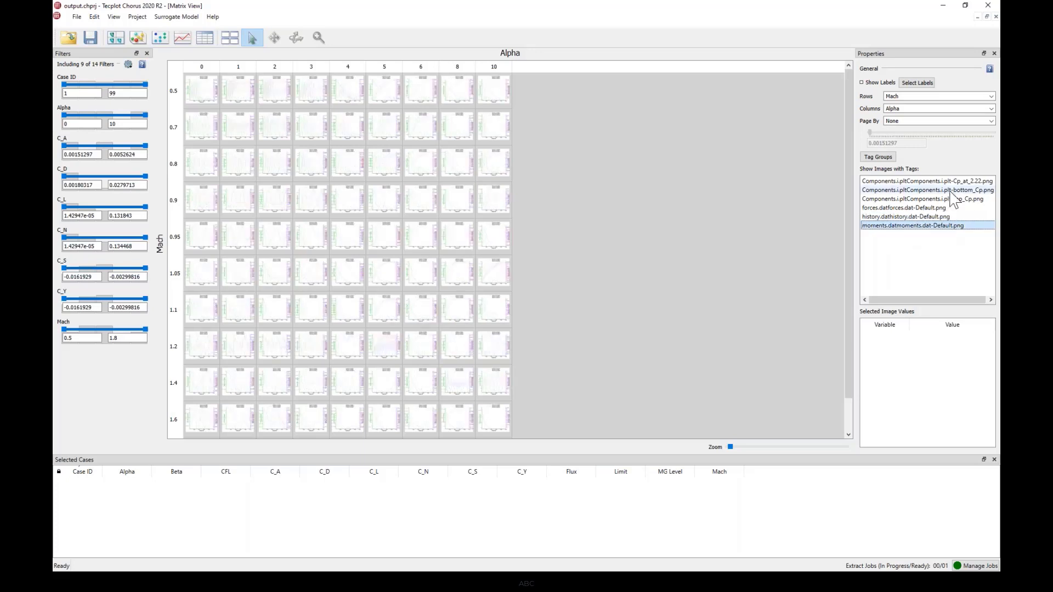
left_click(951, 191)
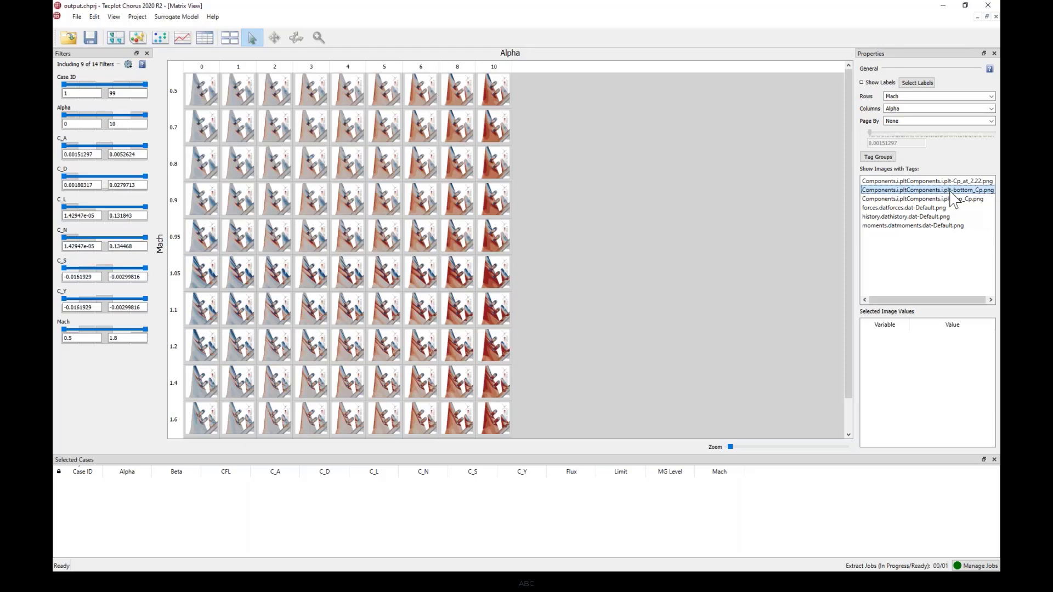
left_click(729, 447)
left_click(768, 447)
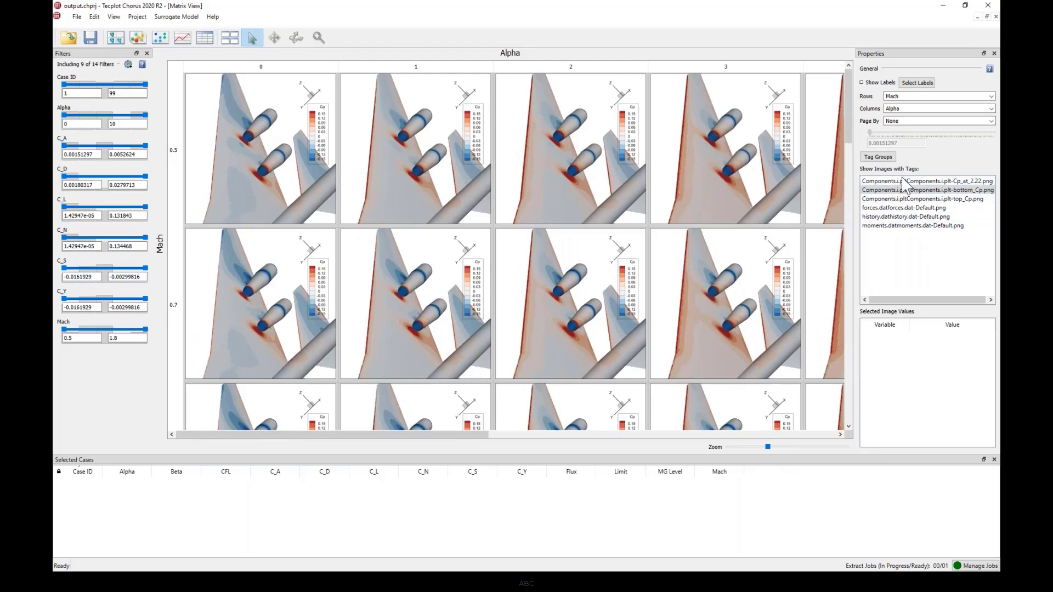
Arrange the matrix columns by Tag and show the Cp_at_2.22, bottom_Cp, top_Cp and forces images side by side.
left_click(991, 108)
left_click(936, 119)
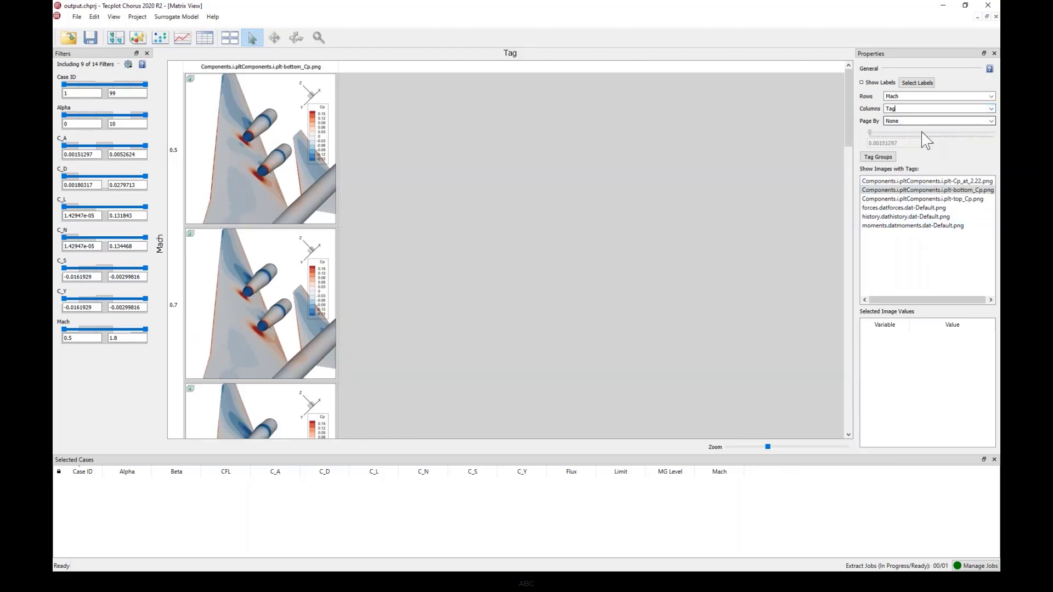
left_click(939, 182)
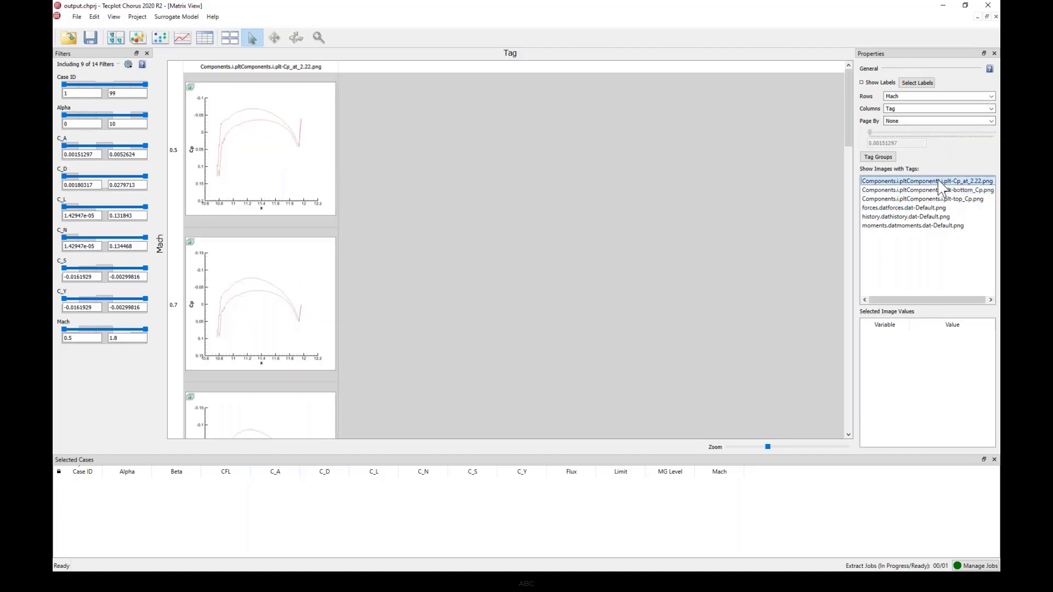
left_click(937, 190, "ctrl")
left_click(935, 200, "ctrl")
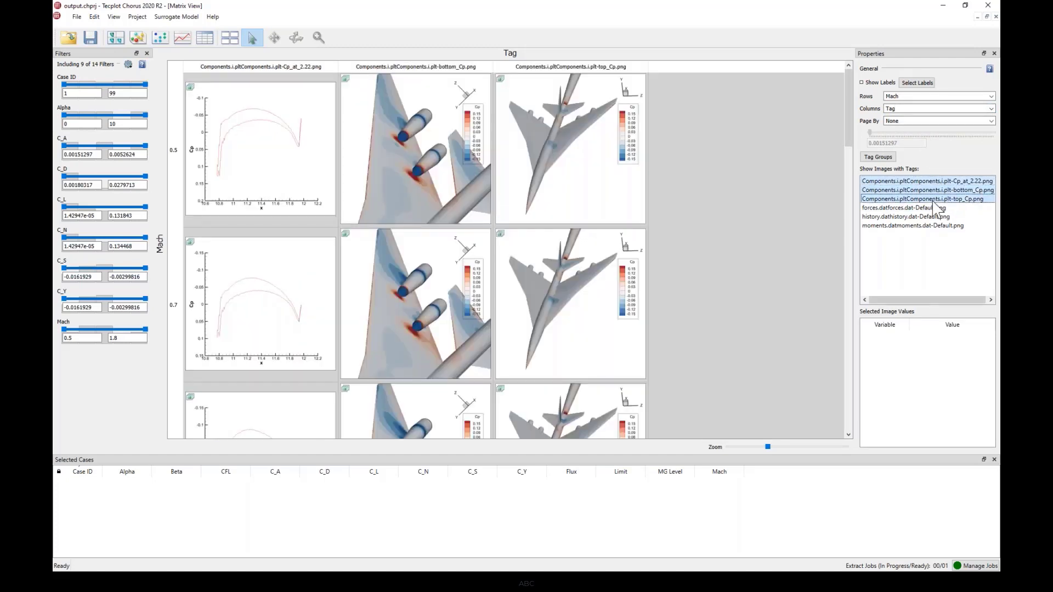
left_click(936, 207, "ctrl")
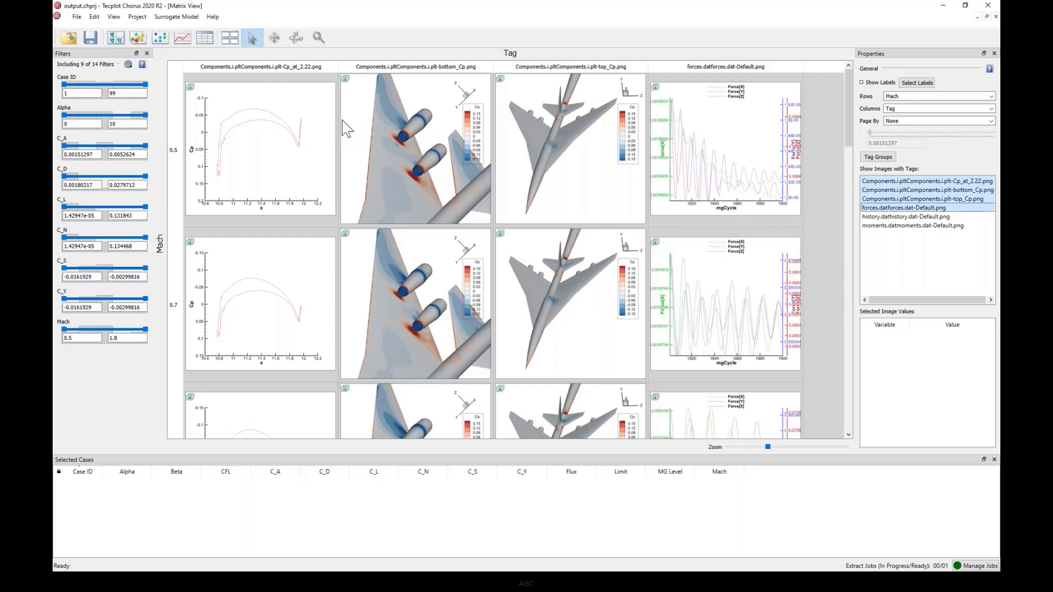
Page the matrix view by Alpha.
mouse_move(348, 87)
left_click(990, 121)
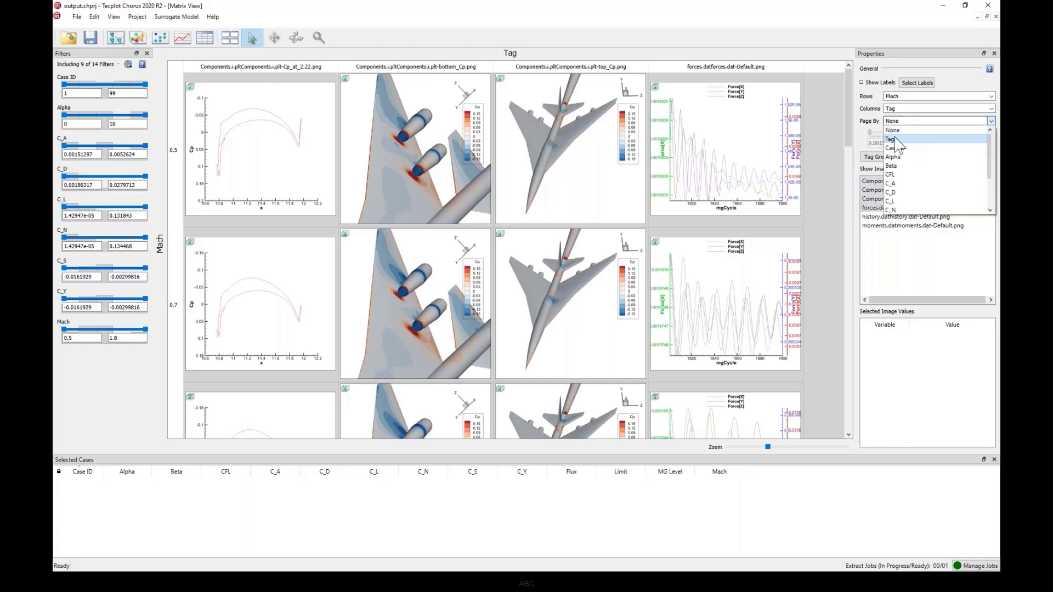
left_click(897, 158)
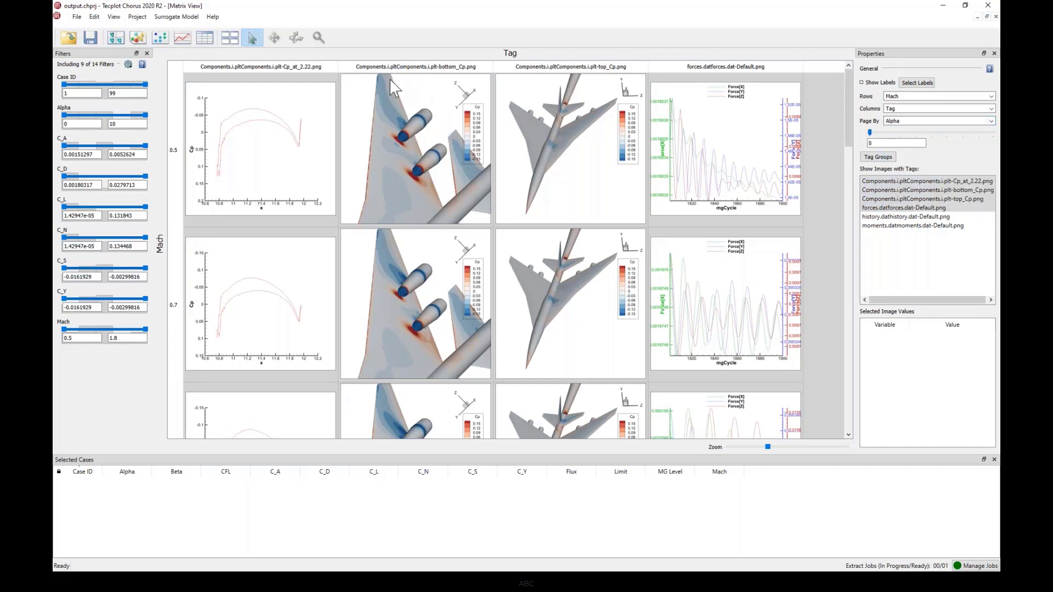
mouse_move(371, 140)
mouse_move(870, 135)
left_mouse_down()
mouse_move(977, 135)
mouse_move(875, 143)
left_mouse_up()
Change the Mach filter to a ListBox filter and limit the cases to Mach 0.95, 1.05 and 1.8.
right_click(117, 326)
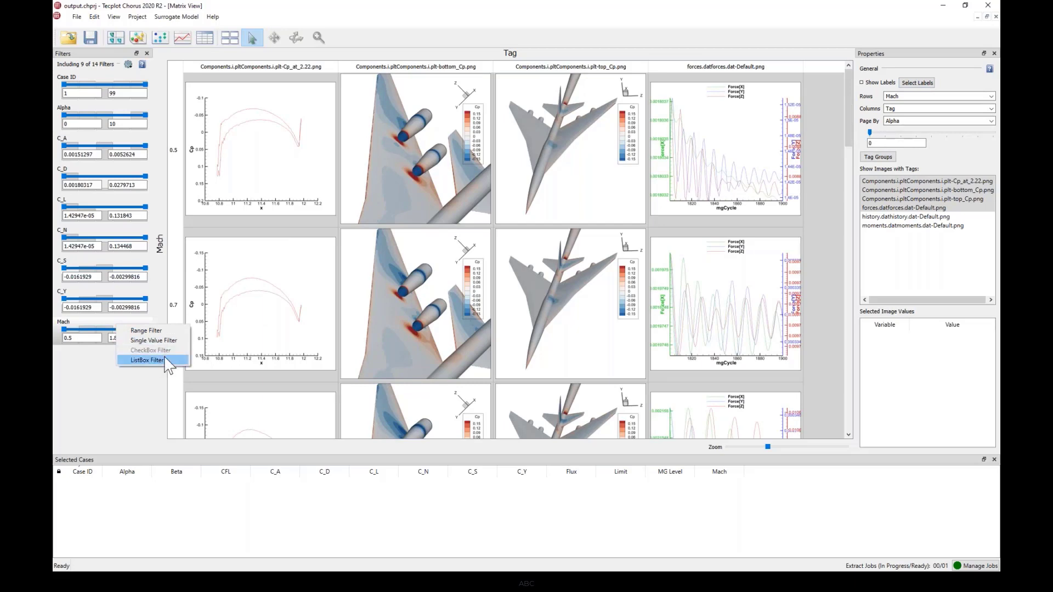
left_click(147, 360)
left_click(118, 367)
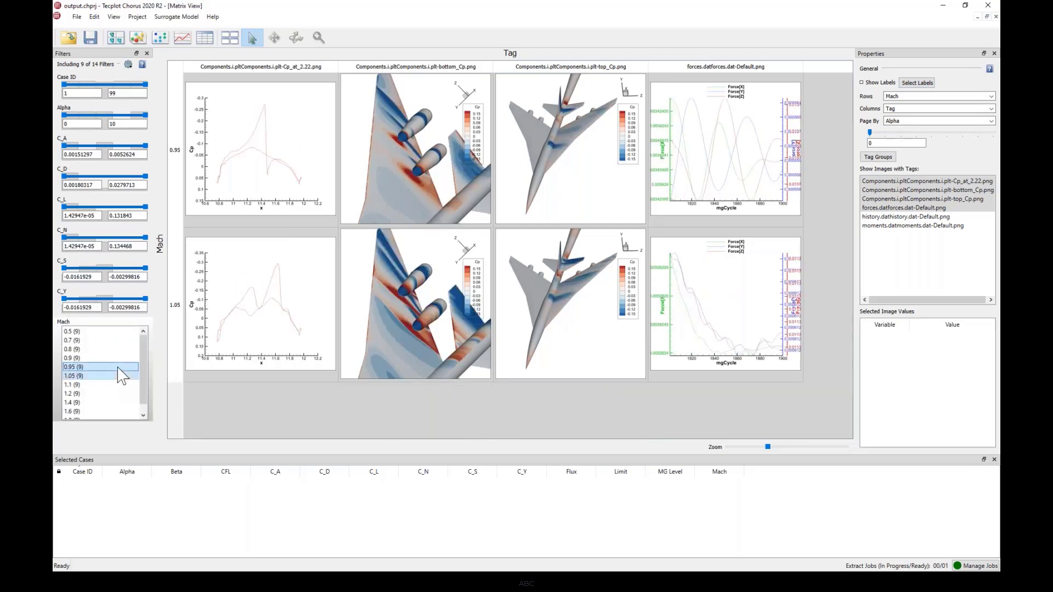
left_click(116, 376, "ctrl")
left_click_drag(143, 368, 140, 420)
left_click(109, 411, "ctrl")
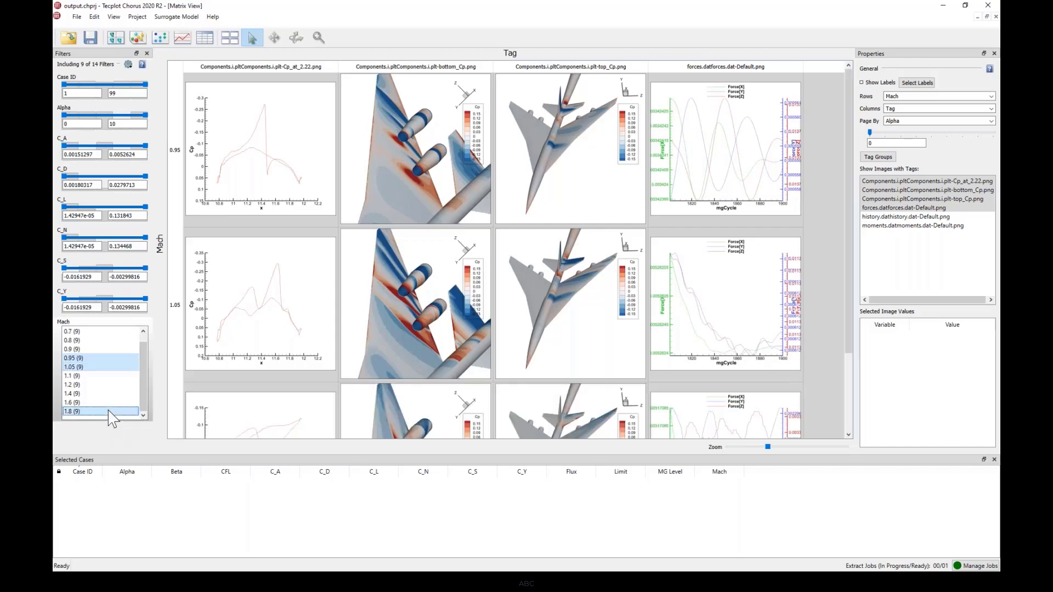
Shrink the matrix images to fit the three Mach rows and set the Alpha page to 1.
left_click_drag(767, 448, 759, 447)
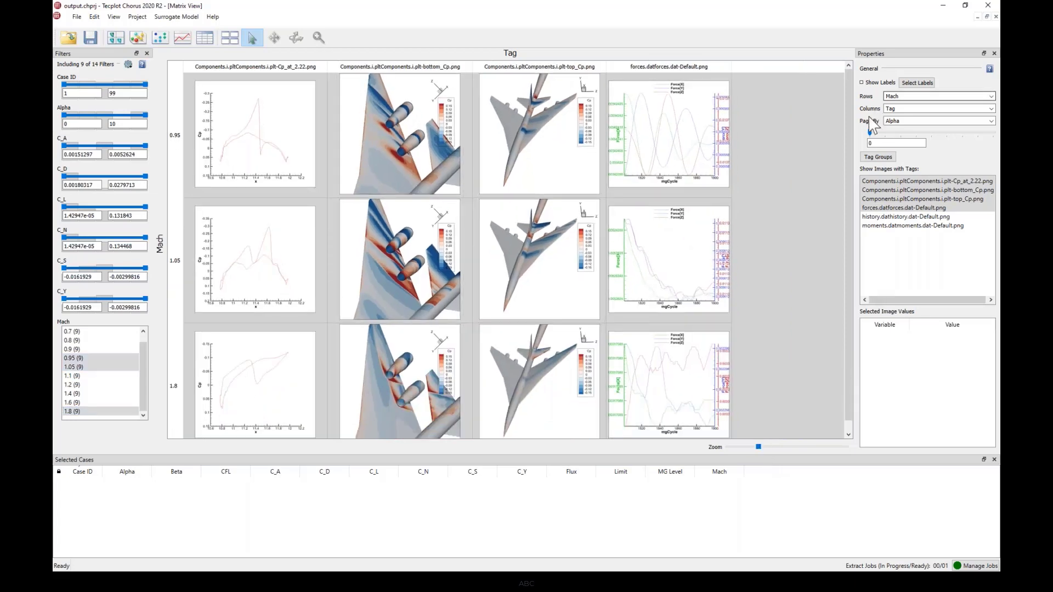
left_click_drag(882, 133, 906, 134)
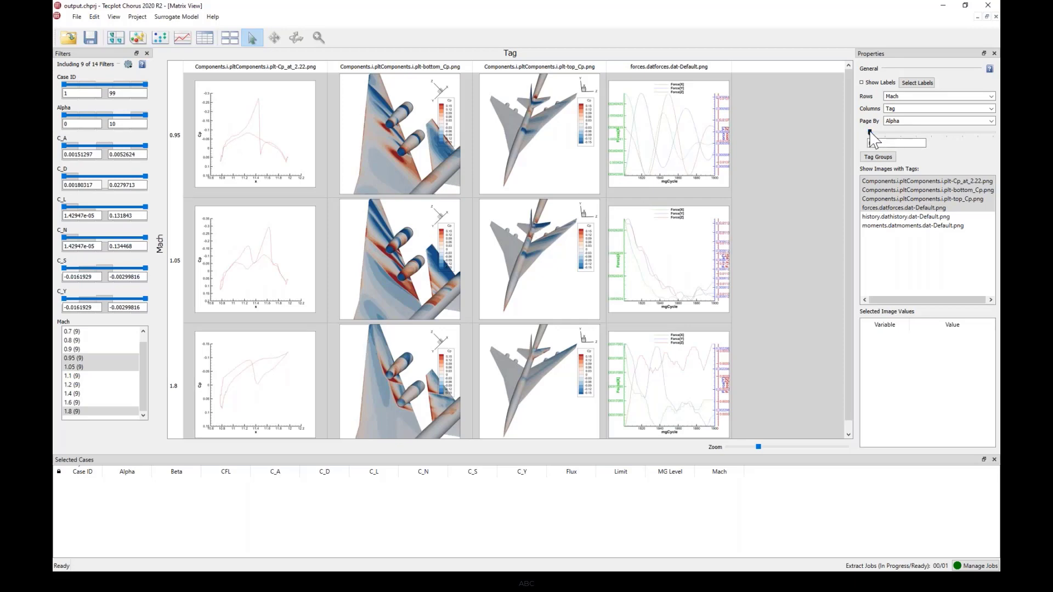
mouse_move(869, 132)
left_mouse_down()
mouse_move(961, 138)
mouse_move(886, 137)
left_mouse_up()
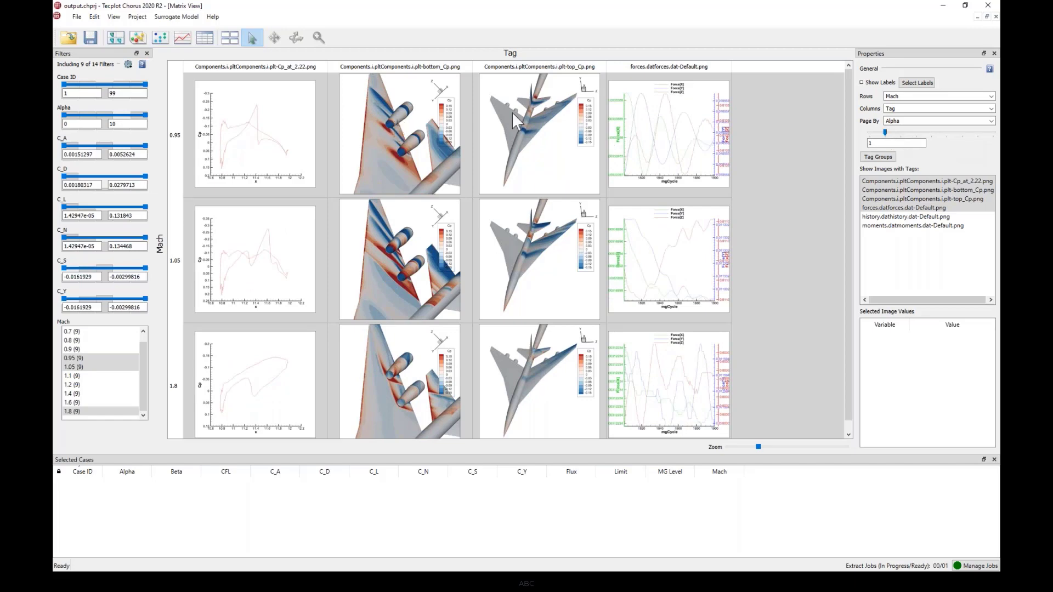
Label the matrix images with the C_D variable and show the labels.
left_click(910, 85)
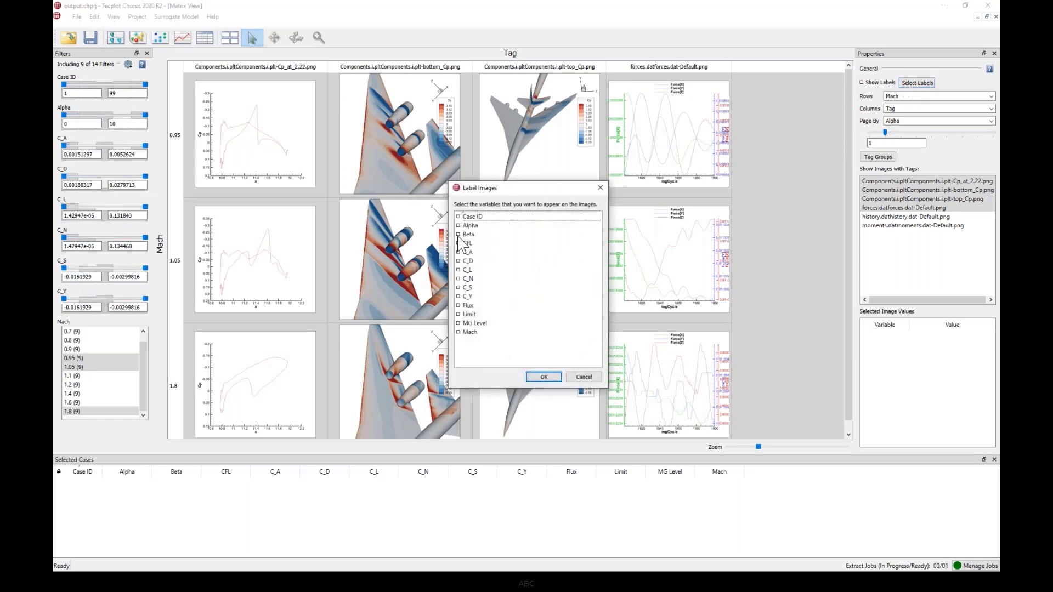
left_click(459, 261)
left_click(541, 377)
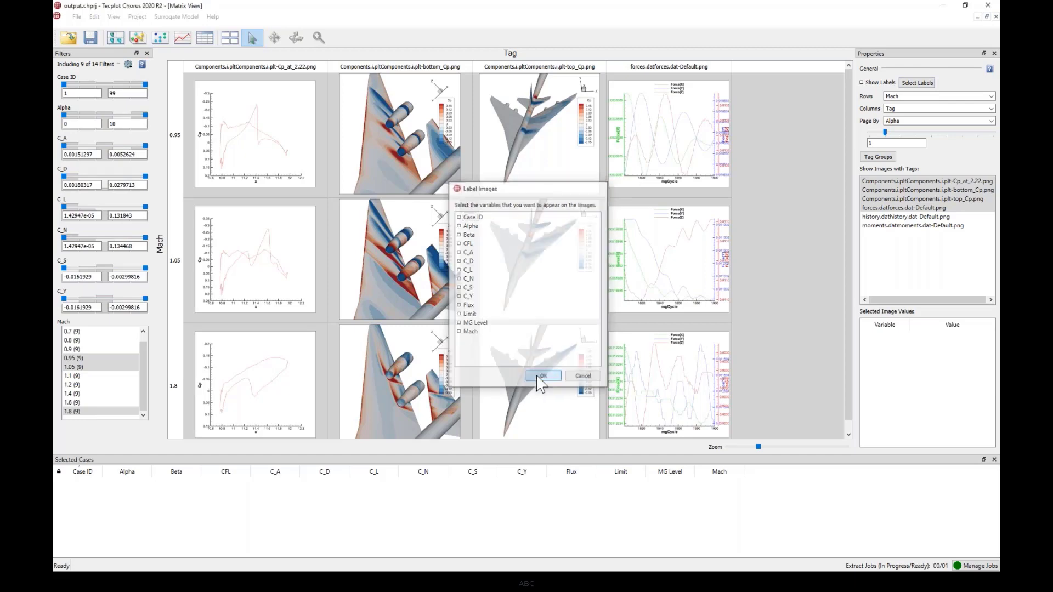
left_click(884, 82)
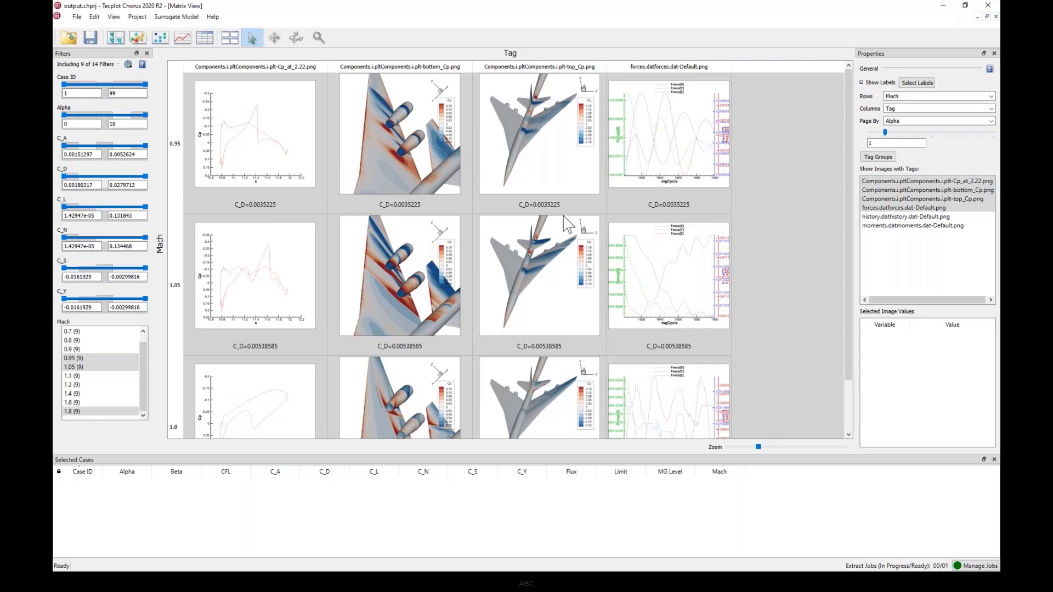
Deposit the finished Create Images job into the project, linking its files under the tag Components.i.plt-new_view.
mouse_move(564, 217)
left_click(968, 568)
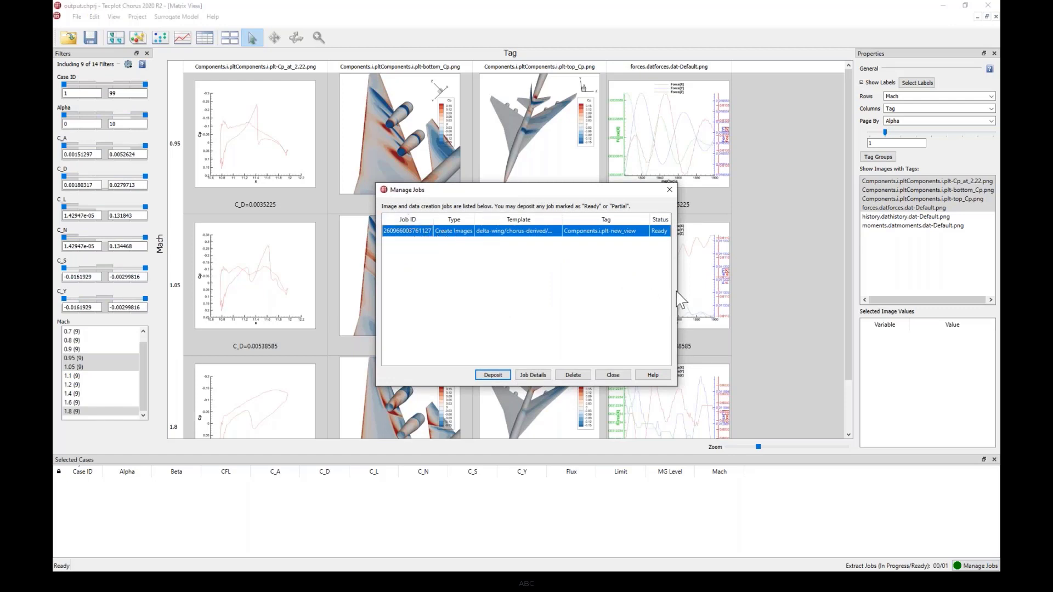
left_click_drag(689, 290, 799, 294)
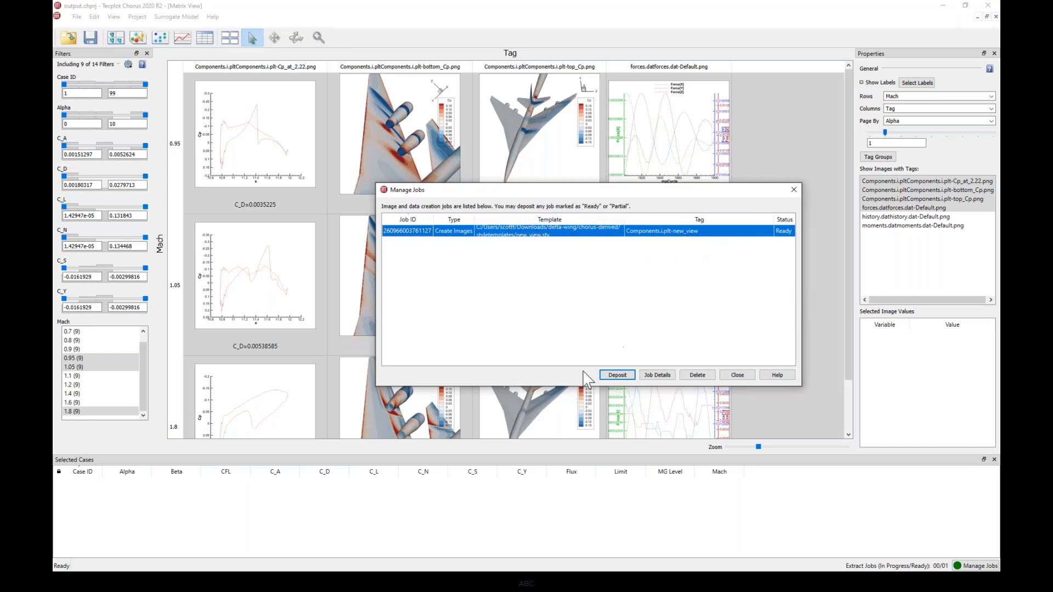
left_click(618, 376)
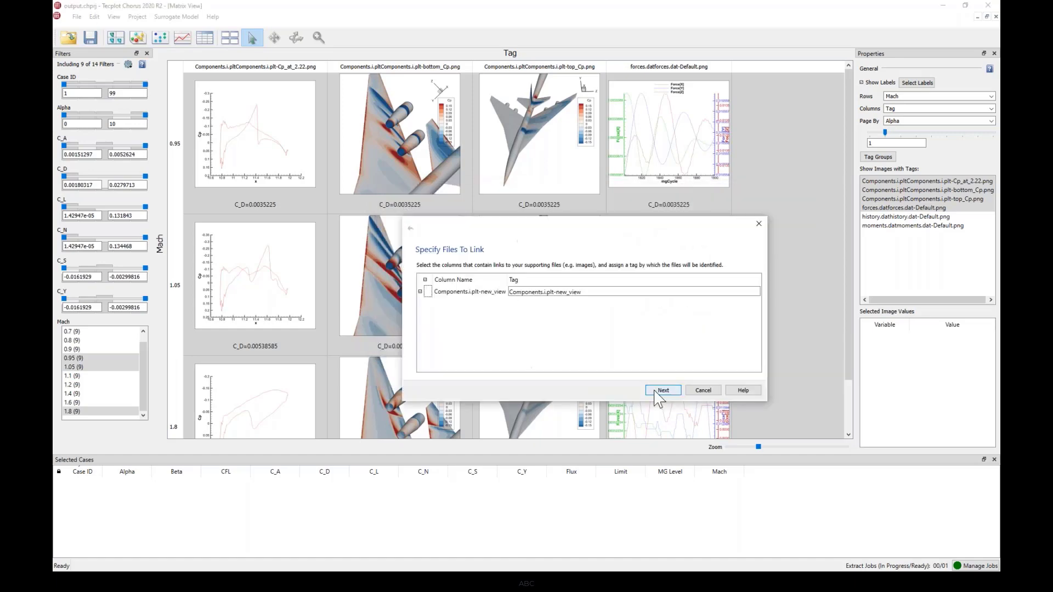
left_click(660, 391)
left_click(661, 388)
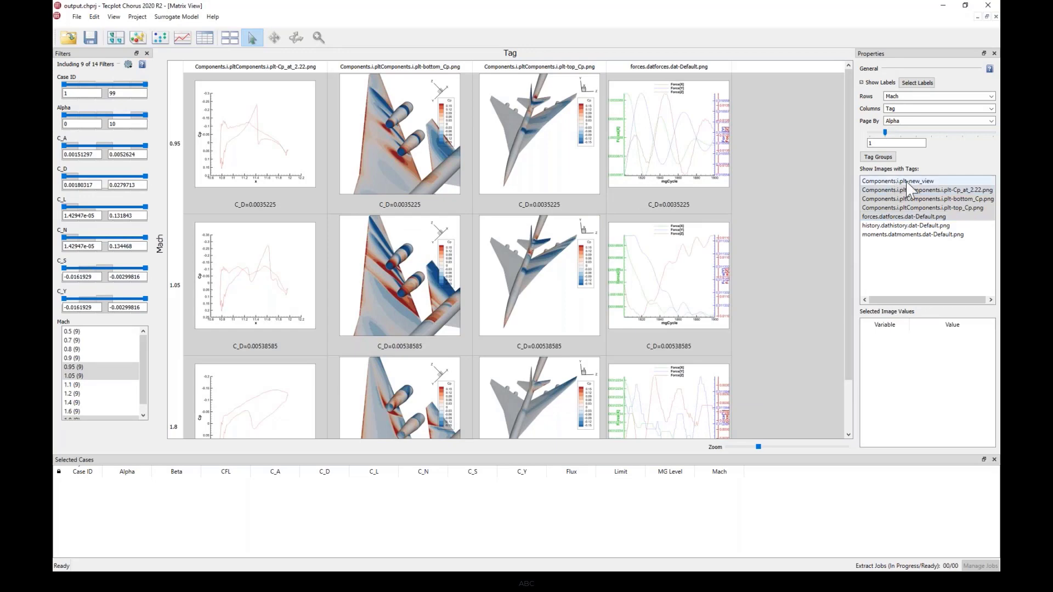
Show only the Components.i.plt-new_view images in the matrix and reset all filters.
left_click(907, 182)
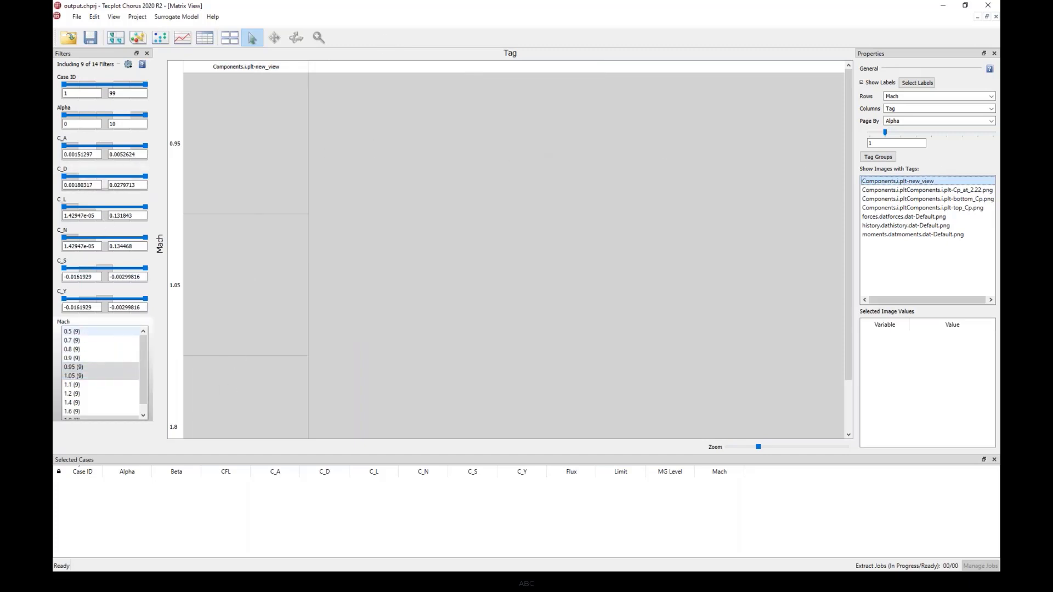
left_click(129, 66)
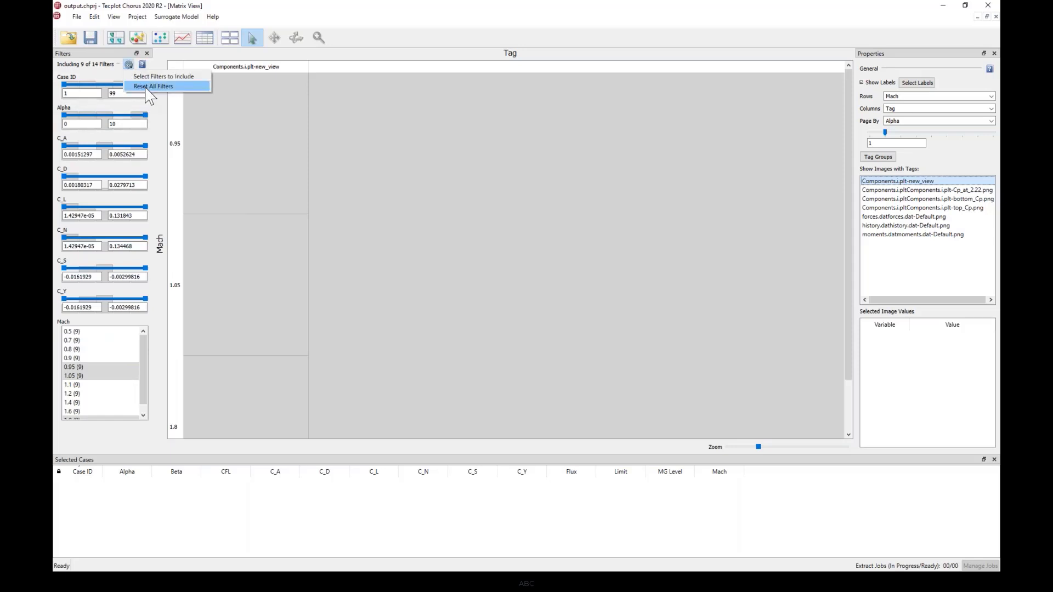
left_click(148, 87)
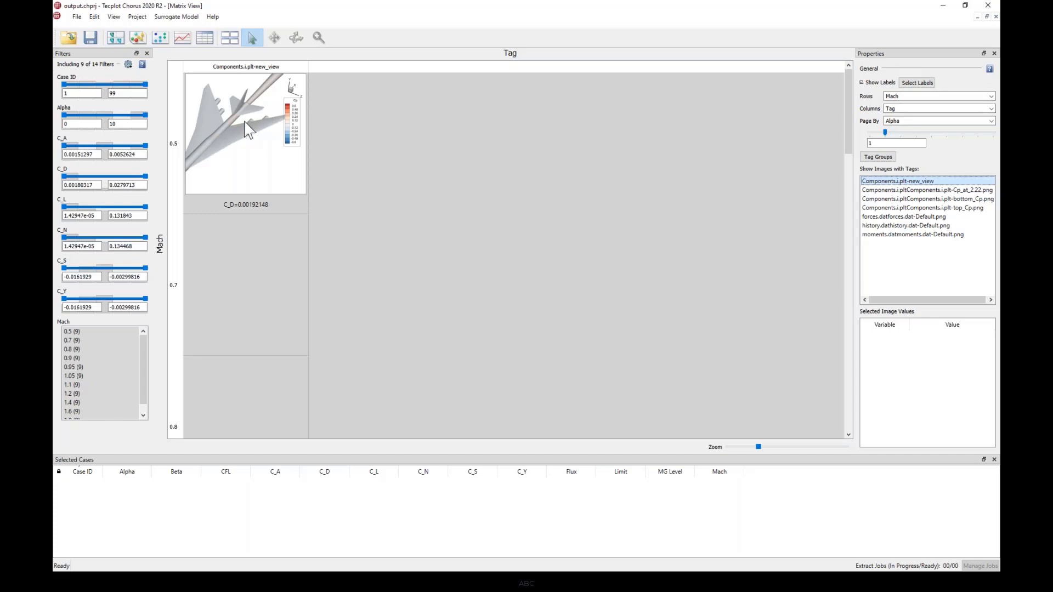
Examine the new_view image at Mach 0.5 and set the Alpha page to 0.
mouse_move(238, 126)
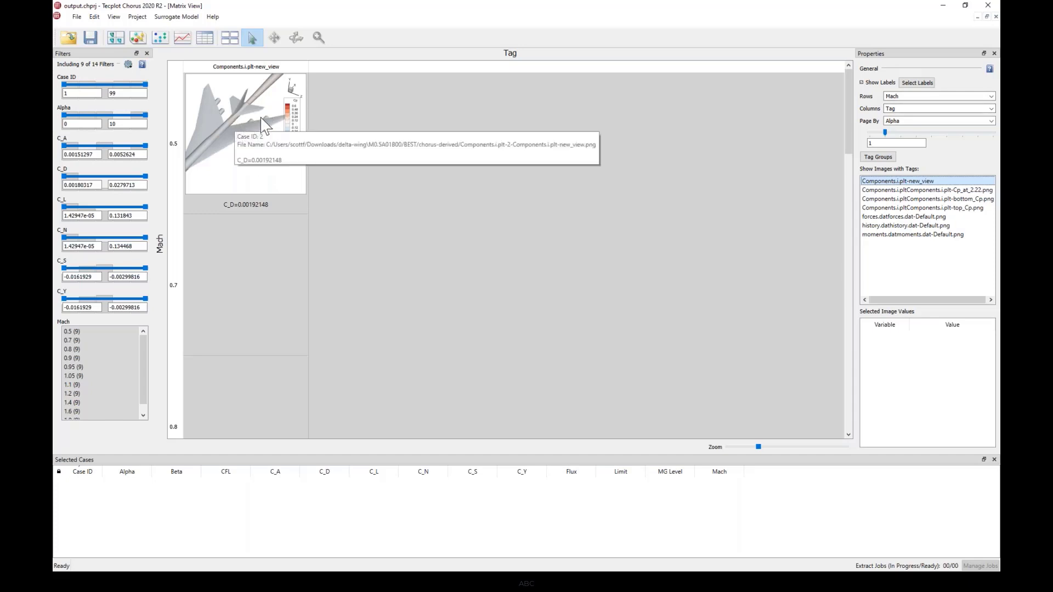
left_click(884, 133)
mouse_move(880, 135)
left_mouse_down()
mouse_move(997, 140)
mouse_move(863, 142)
left_mouse_up()
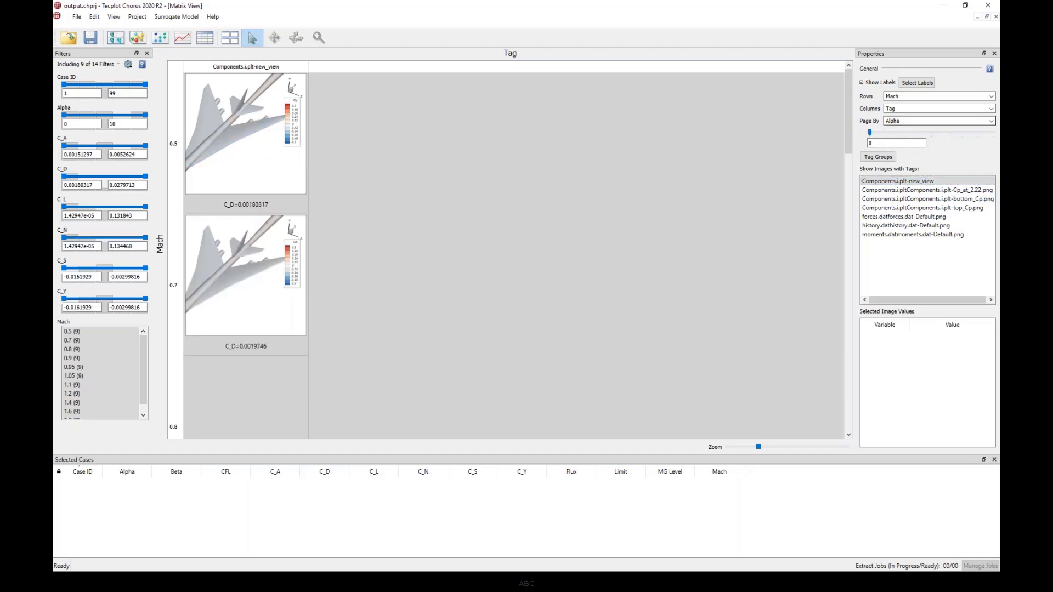
Arrange the image matrix with Alpha as the columns and turn off paging by setting it to None.
left_click(987, 109)
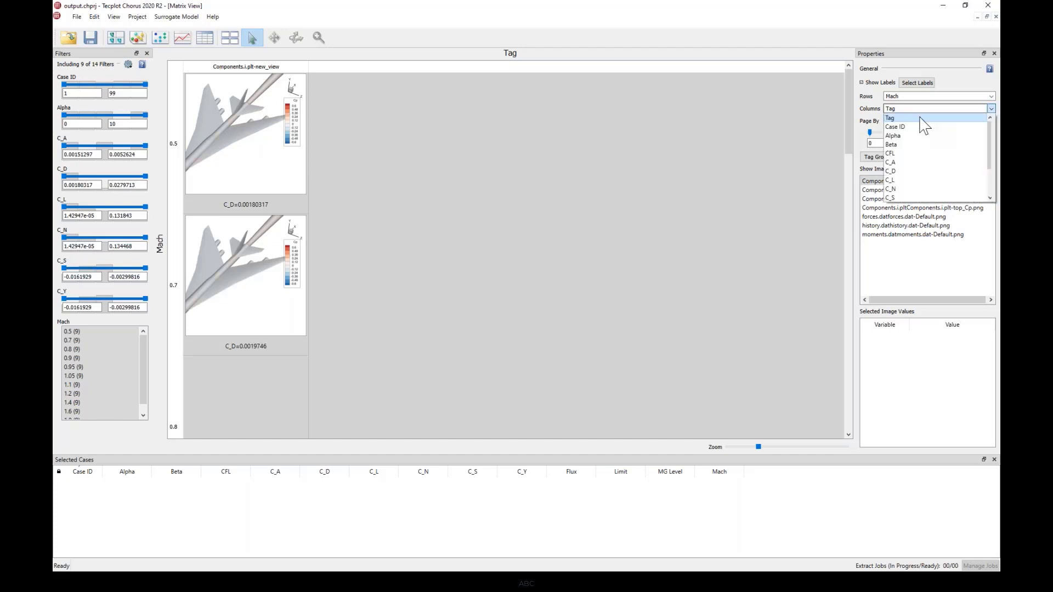
left_click(912, 136)
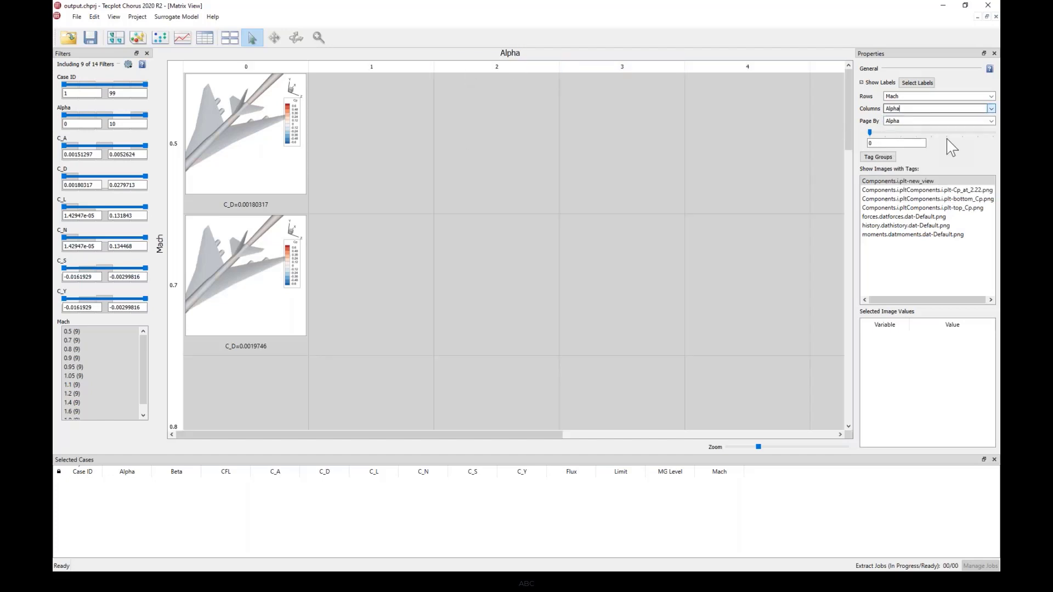
left_click(981, 122)
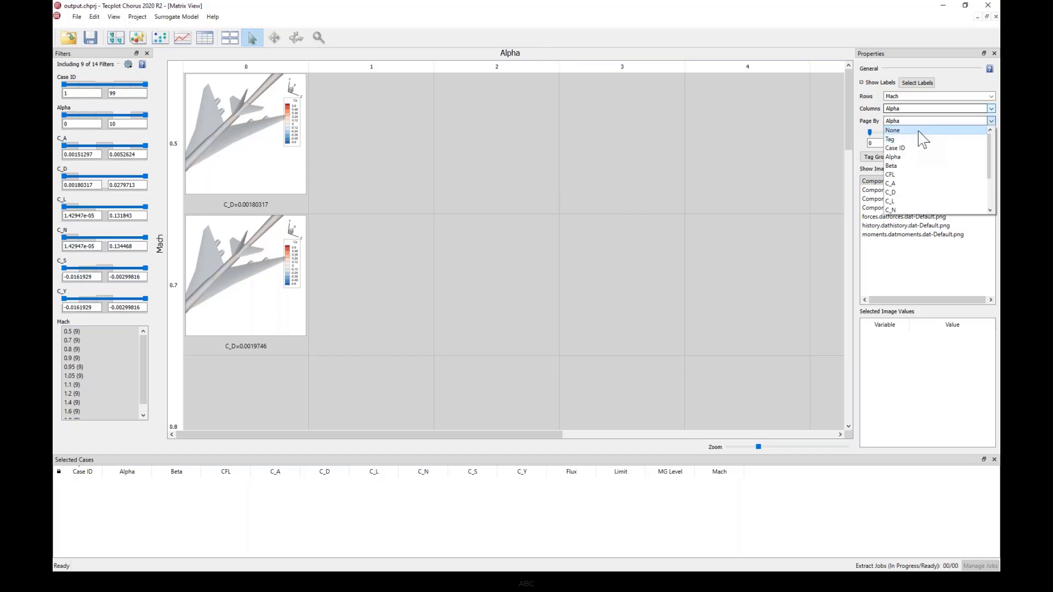
left_click(923, 130)
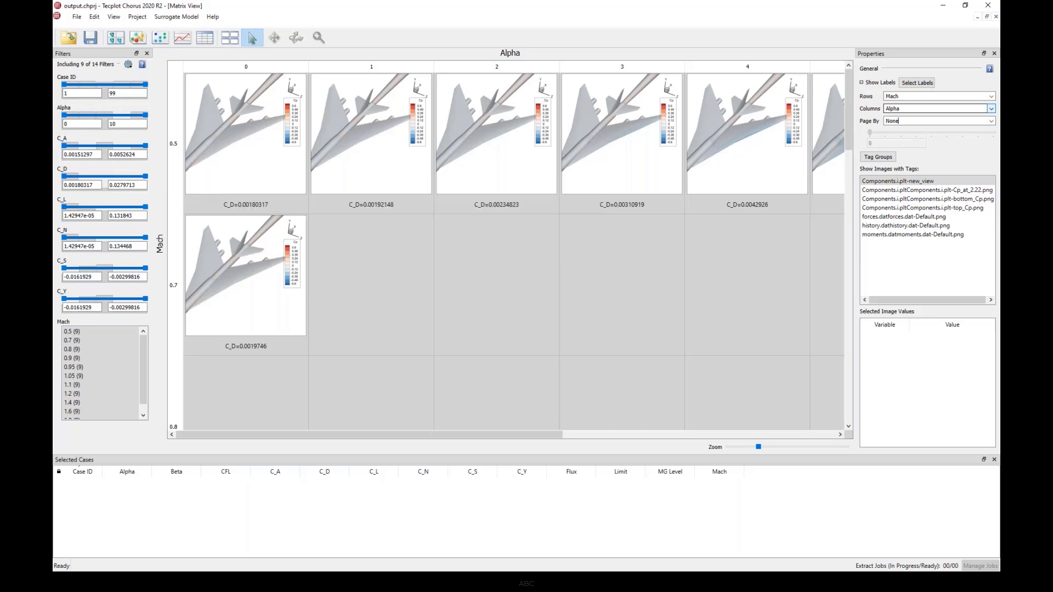
View the Mach 0.5, Alpha 0 case in a separate image view with all seven tags shown, examine its images, and close the view.
right_click(241, 171)
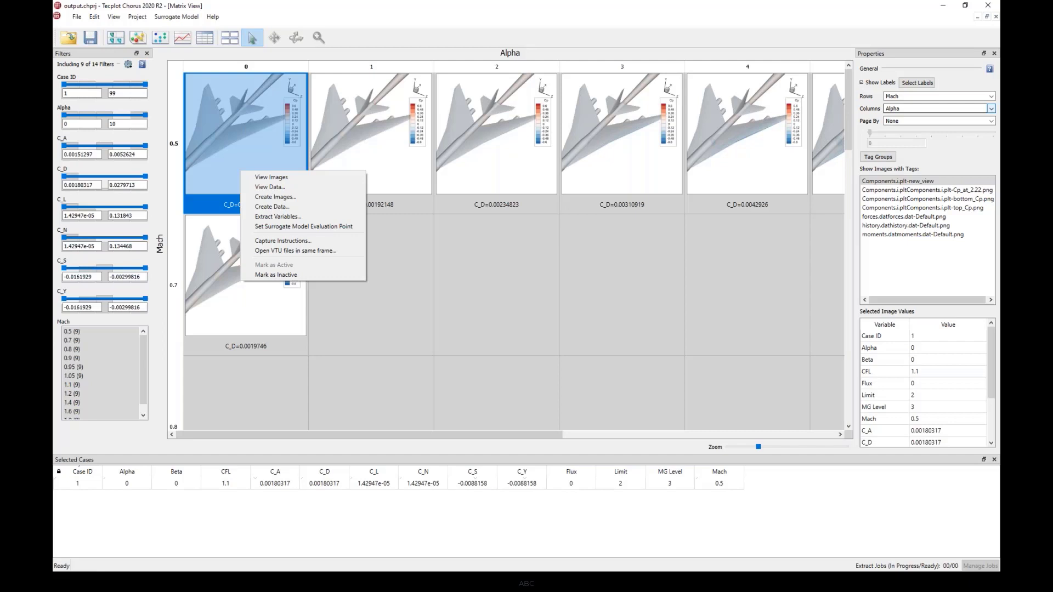
left_click(264, 179)
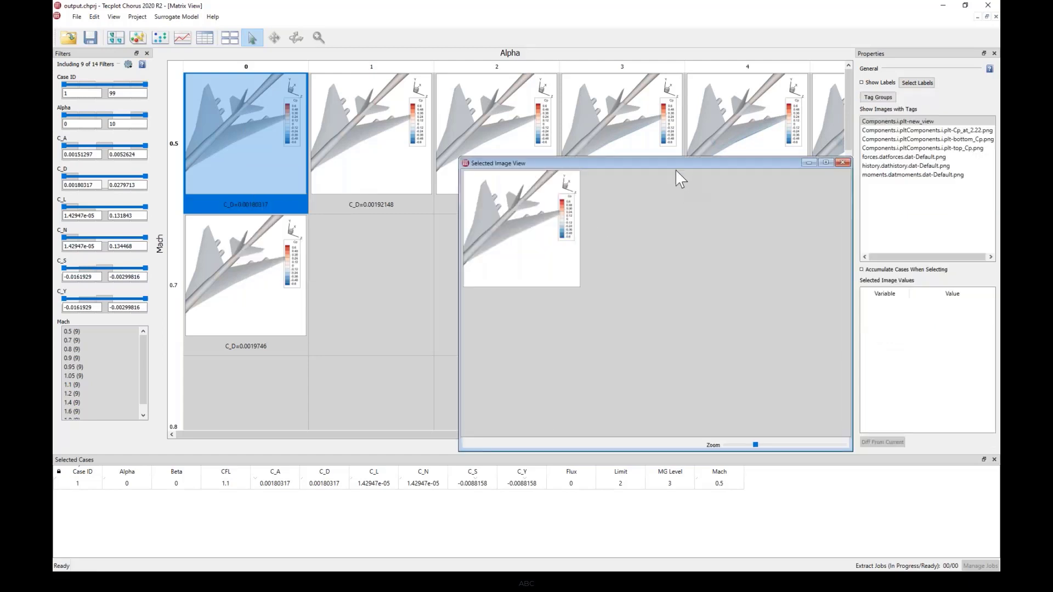
left_click_drag(653, 162, 546, 122)
left_click_drag(899, 122, 903, 177)
left_click_drag(444, 392, 379, 387)
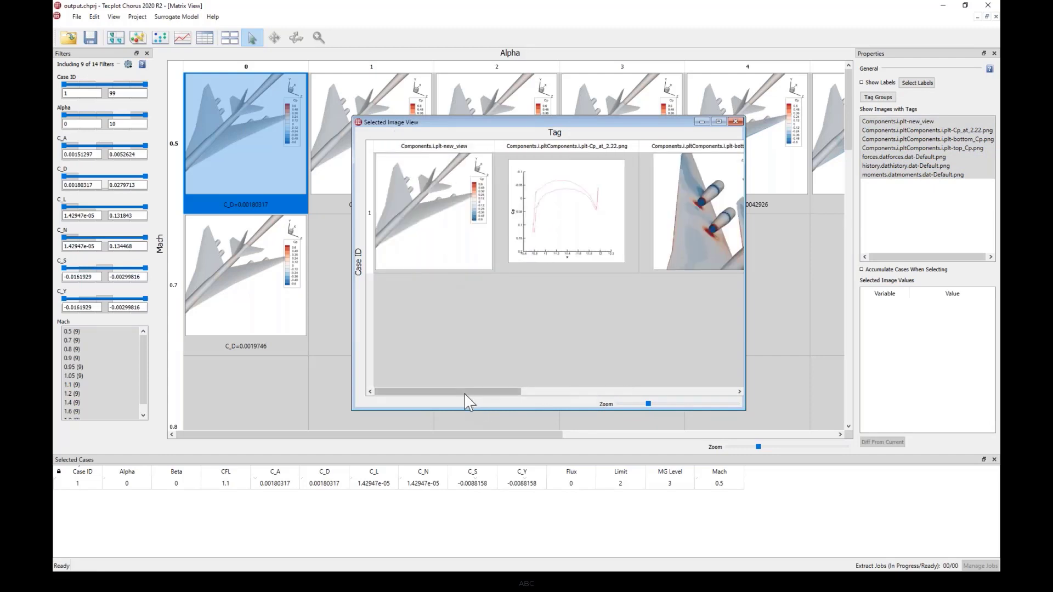
mouse_move(248, 129)
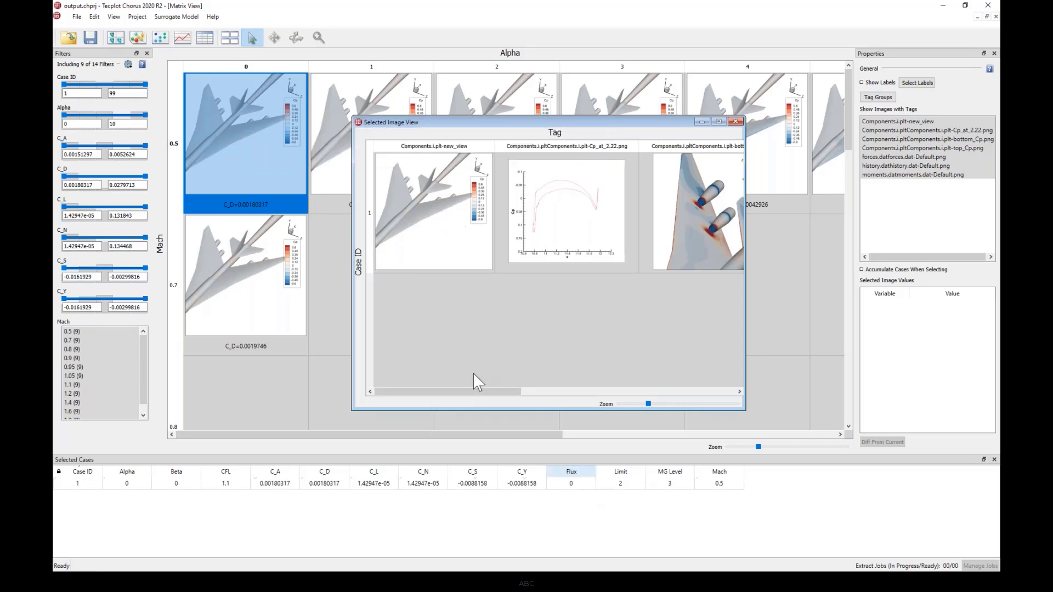
left_click_drag(456, 393, 710, 403)
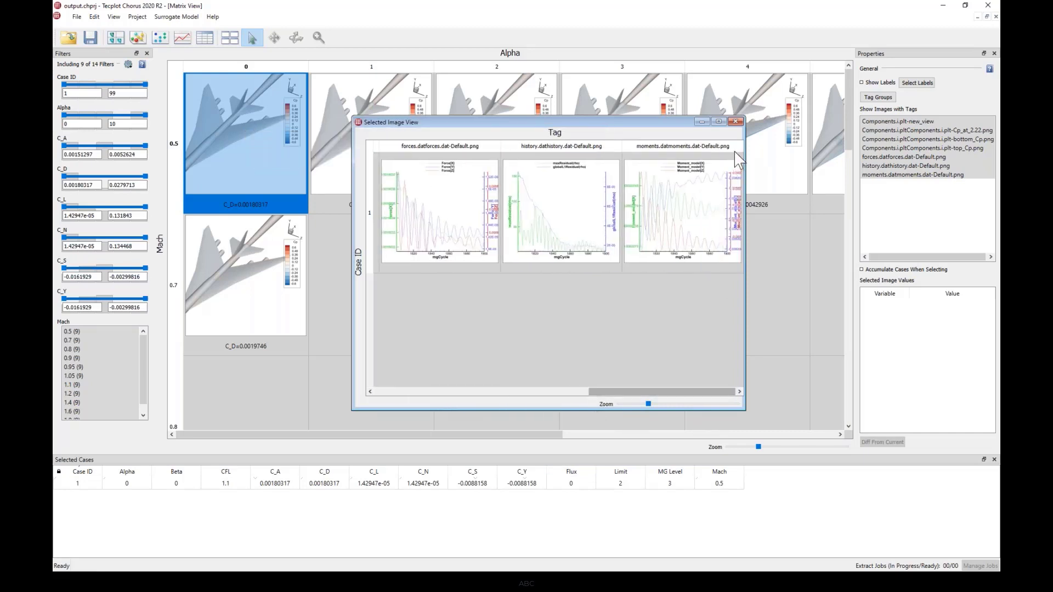
left_click(735, 122)
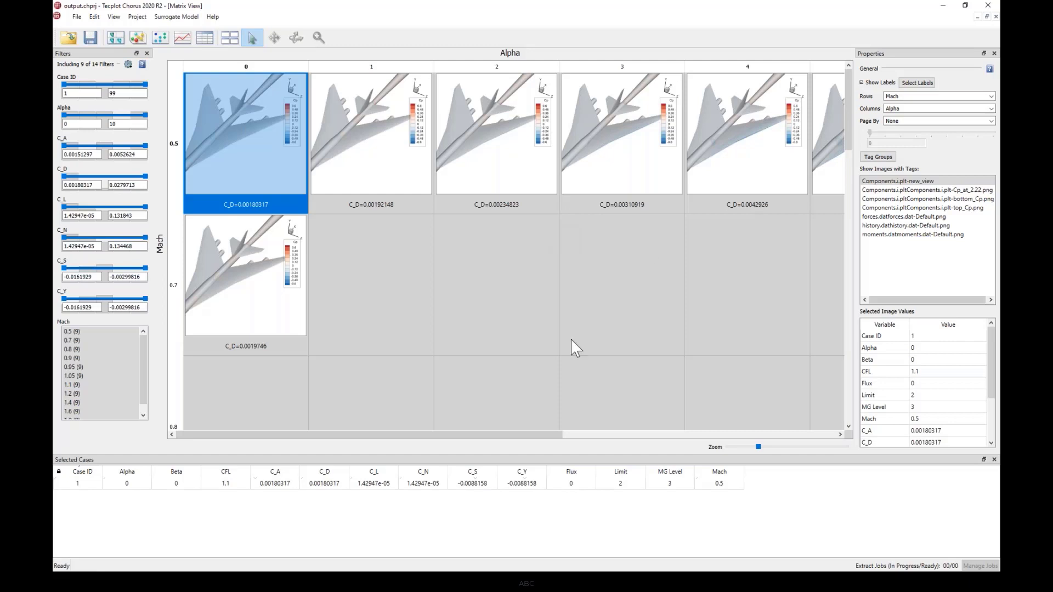
Switch to File Explorer and examine the files in the BEST folder of the M0.5A01B00 case.
key("alt+Tab")
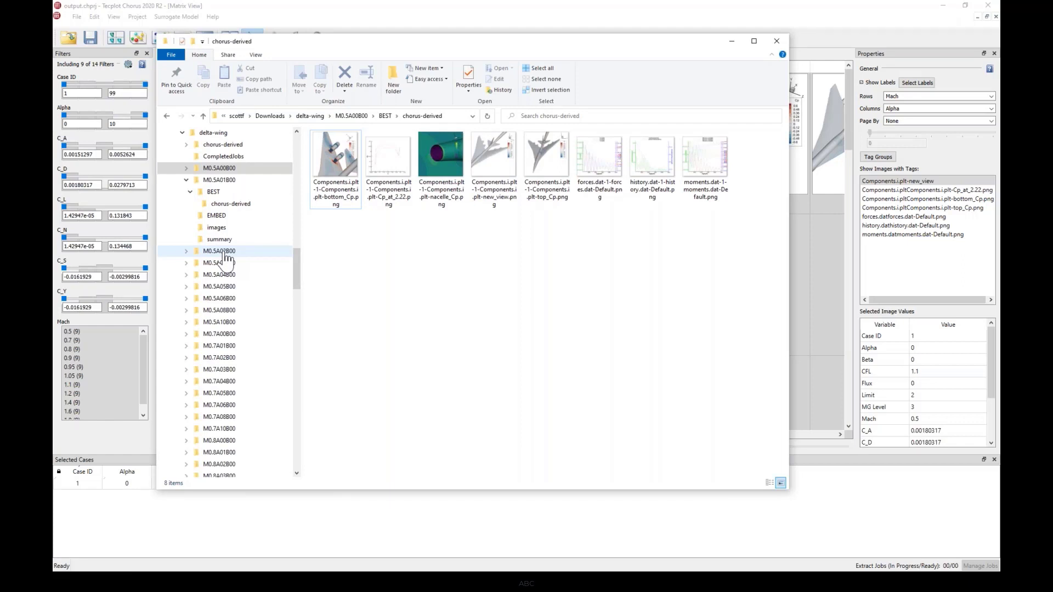
left_click(216, 192)
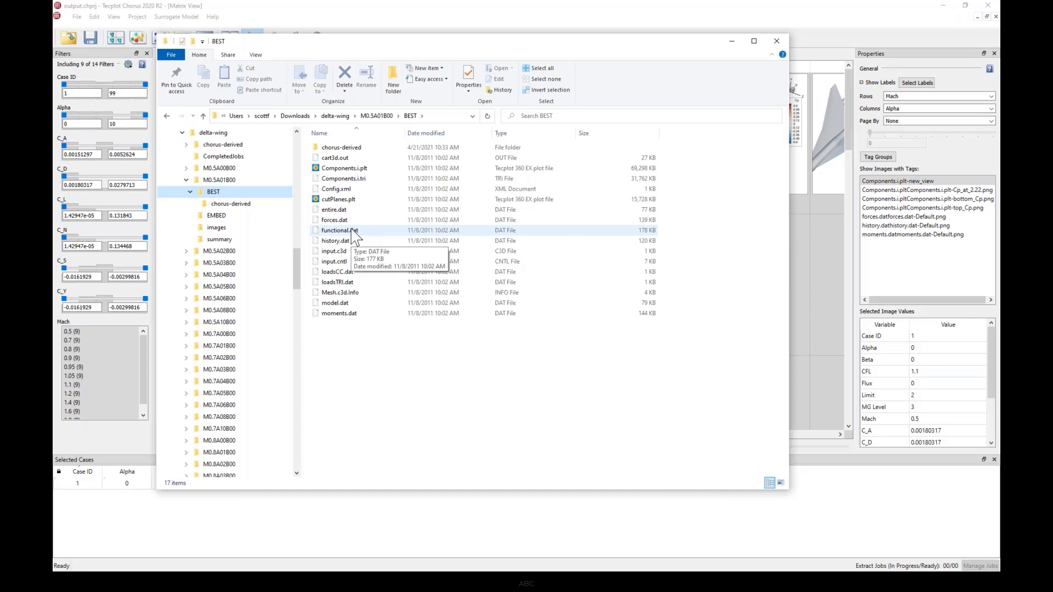
left_click(731, 42)
right_click(269, 141)
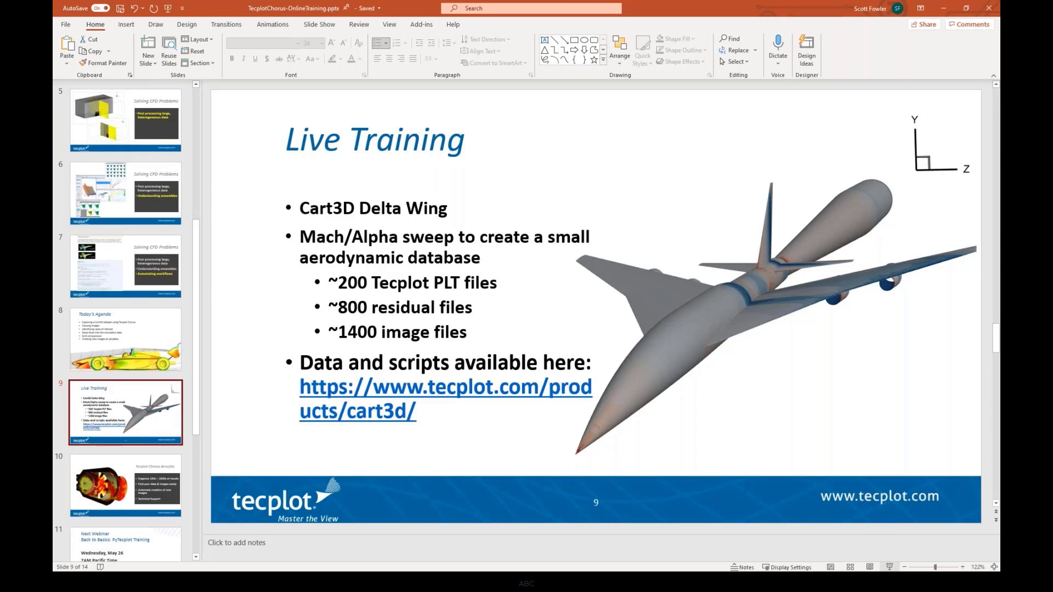
Present the PowerPoint slides from slide 9 and advance to the Tecplot Chorus Benefits slide.
left_click(890, 567)
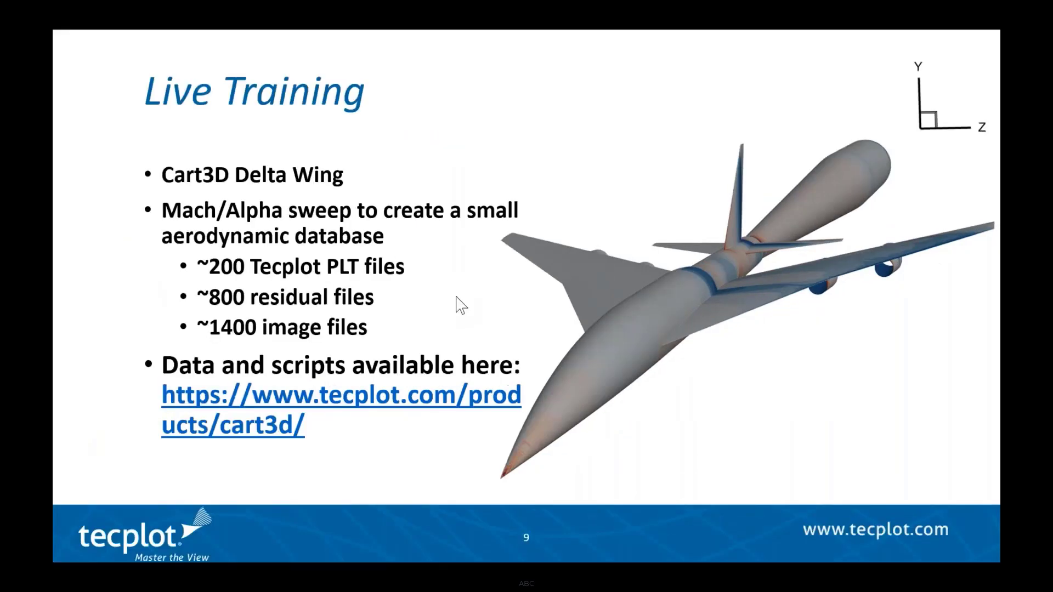
left_click(281, 274)
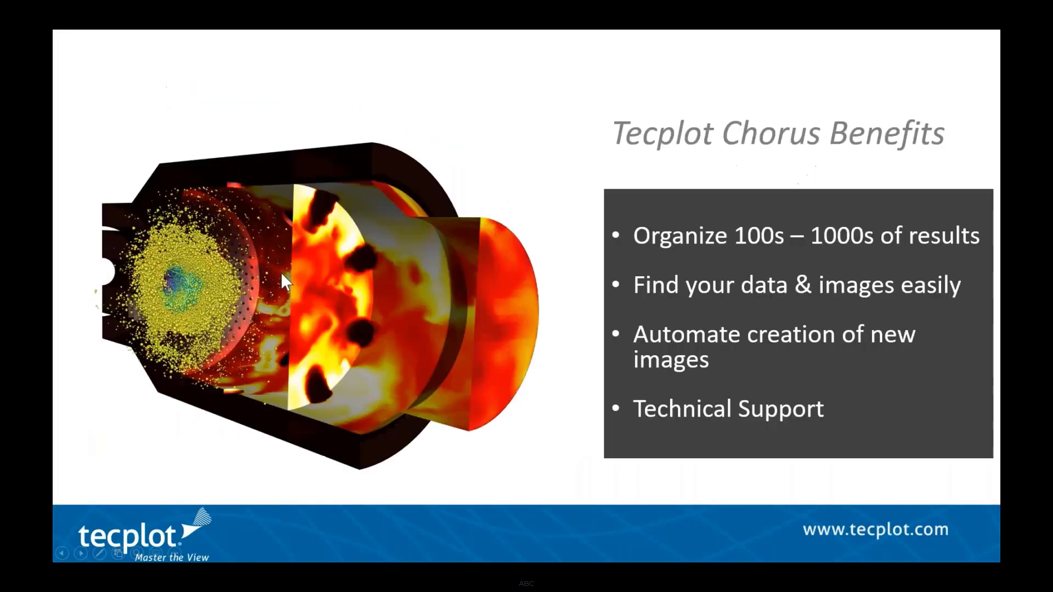
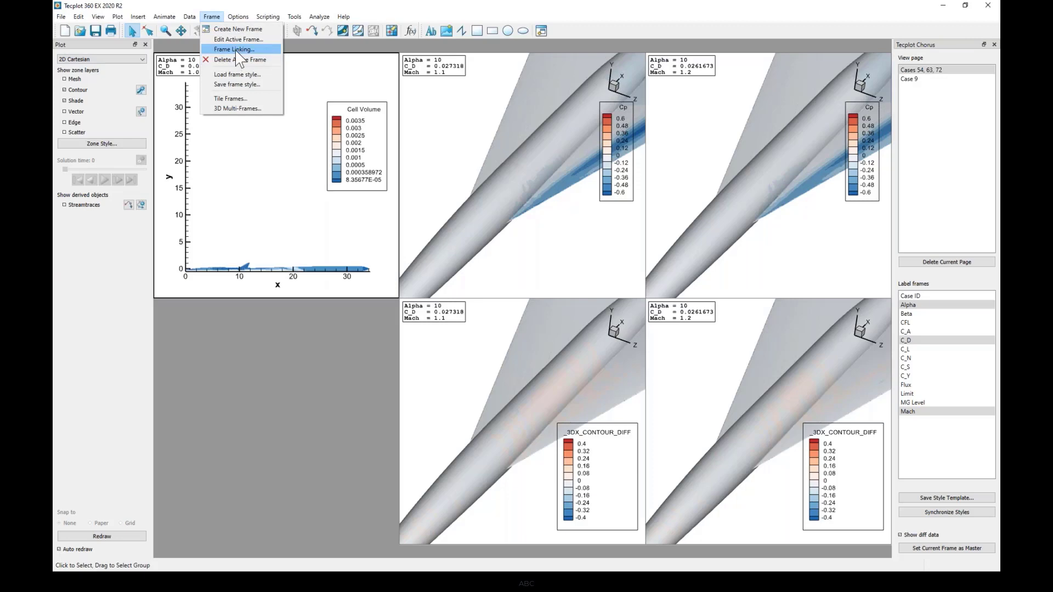
Link the axis style within the active 2D Cartesian frame.
left_click(514, 223)
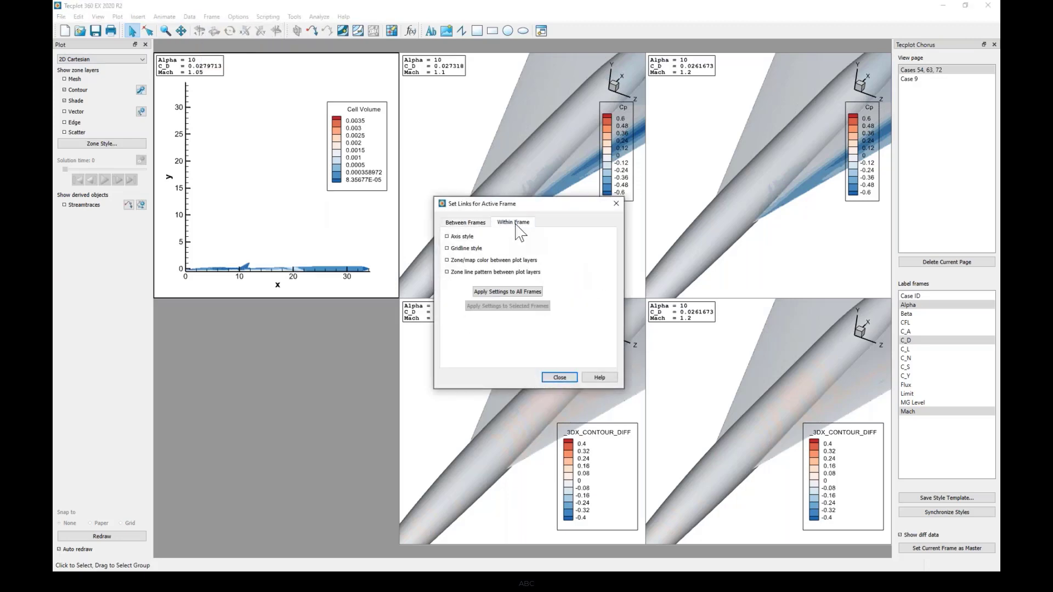
left_click(446, 237)
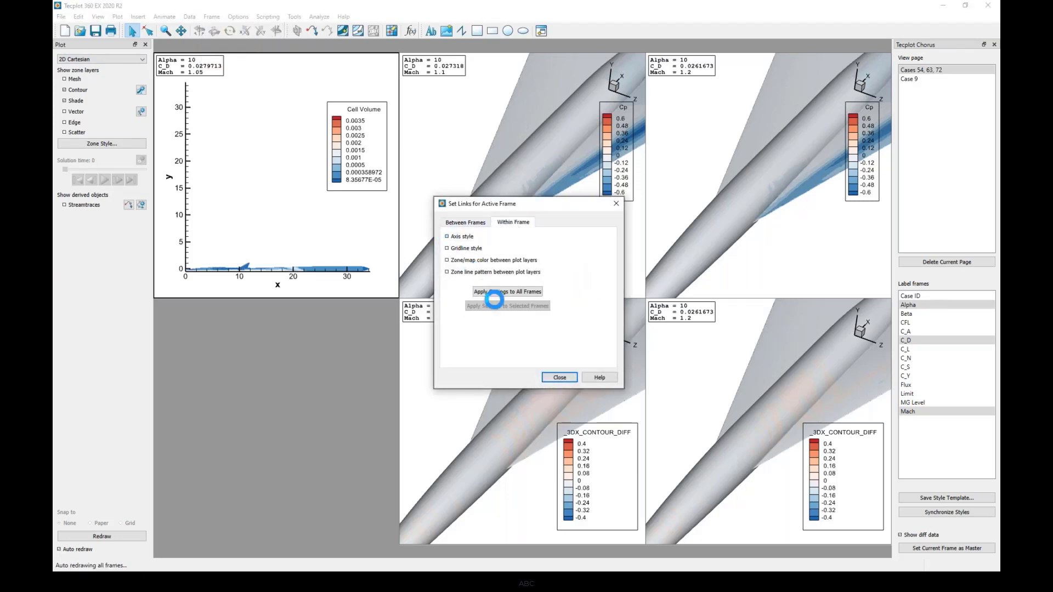
left_click(560, 377)
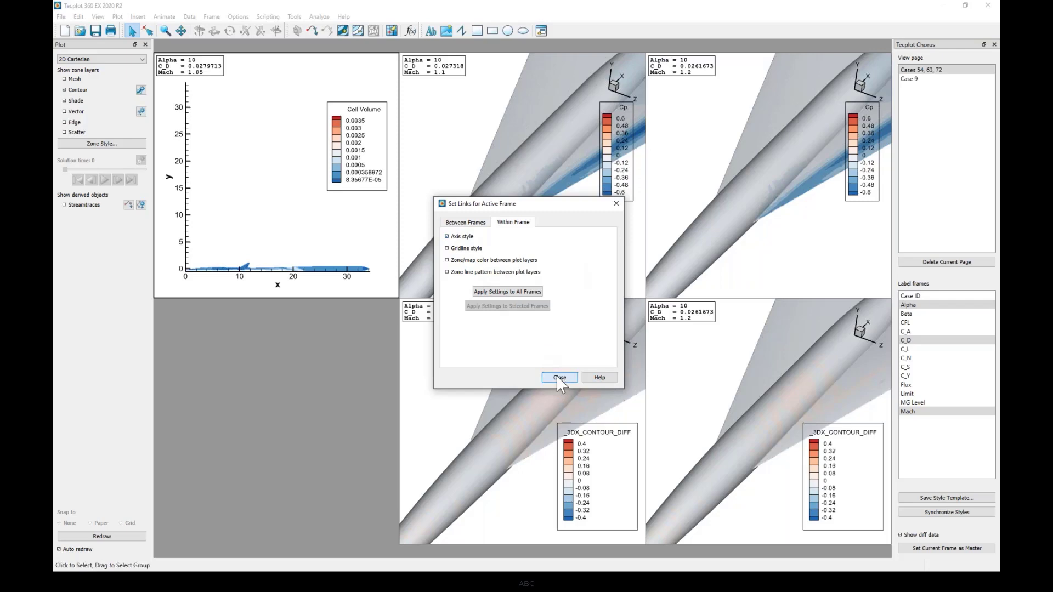
Set the X-axis title colour of the 2D frame to red in the axis details.
left_click(277, 285)
double_click(278, 284)
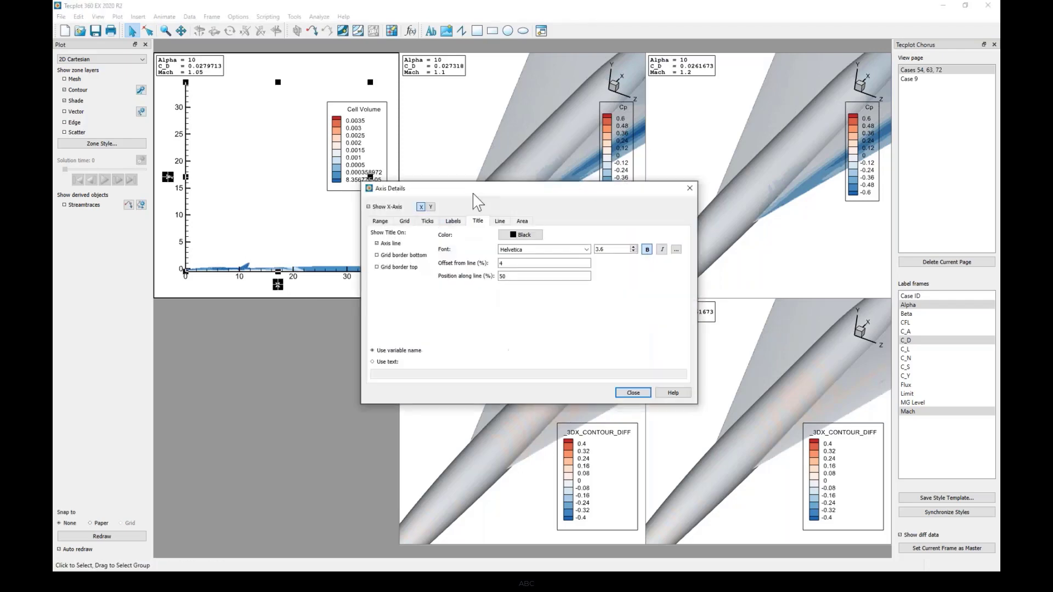
left_click_drag(472, 192, 582, 206)
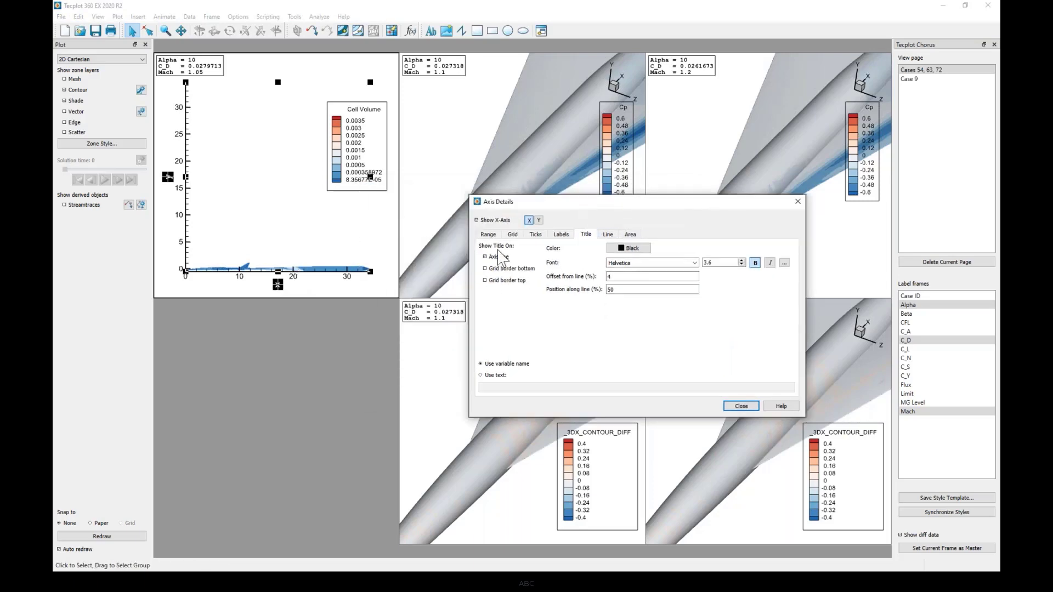
left_click(625, 248)
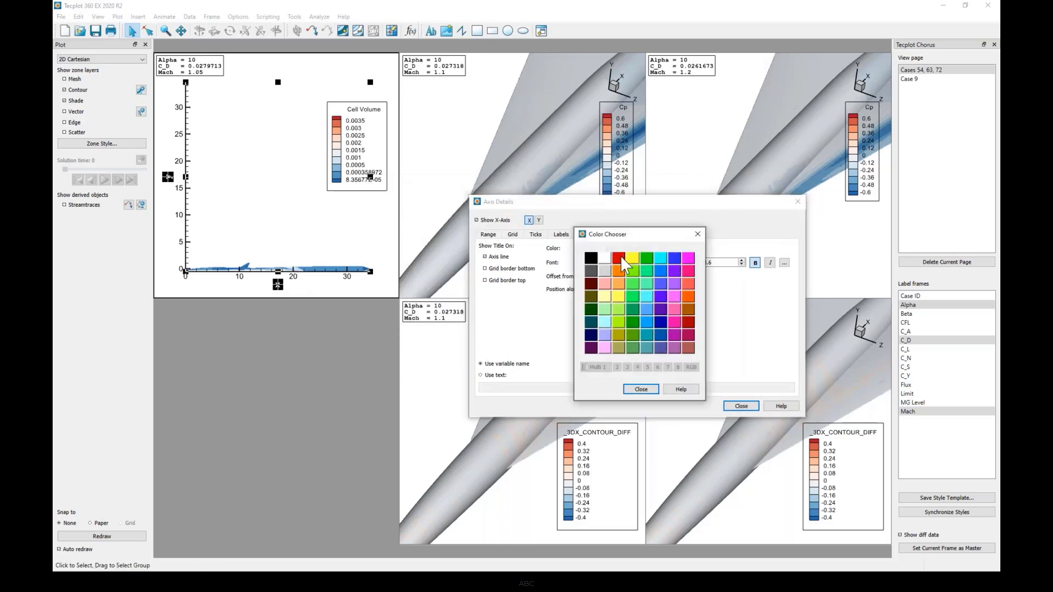
left_click(619, 256)
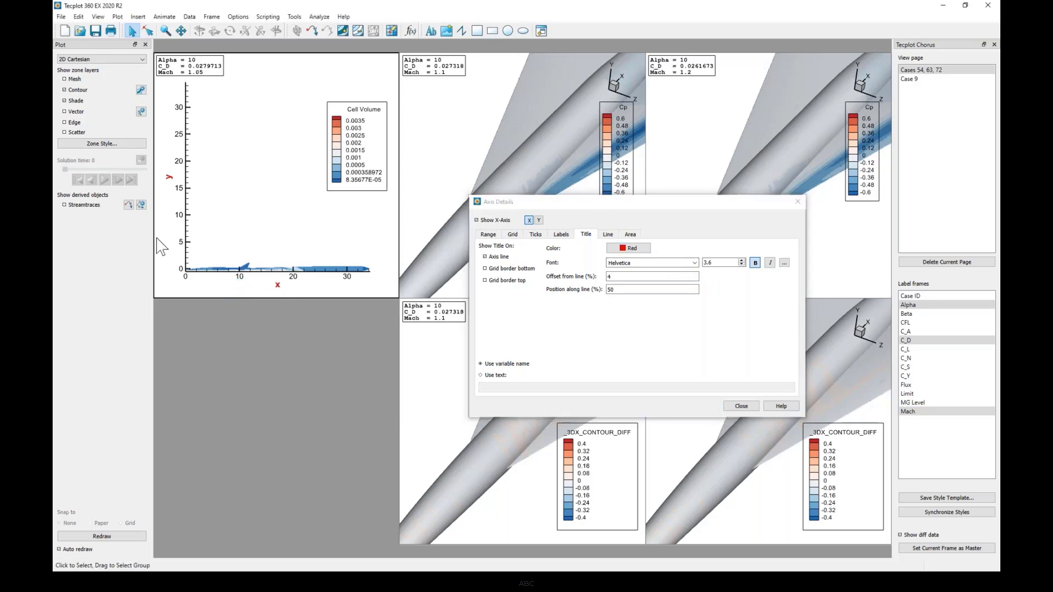
Set the X-axis label colour to green and close the axis details.
left_click(559, 235)
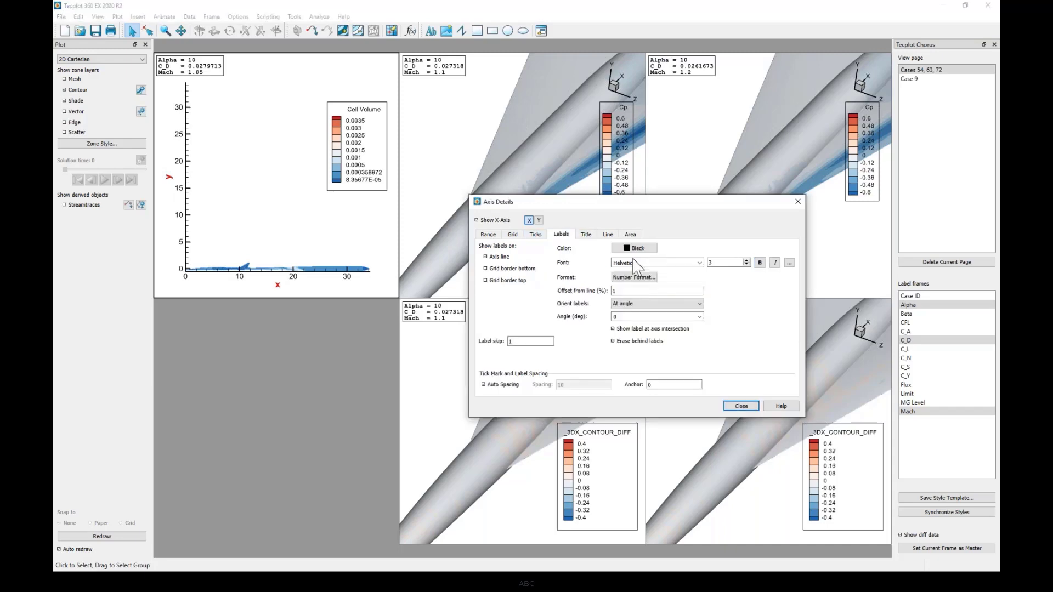
left_click(648, 251)
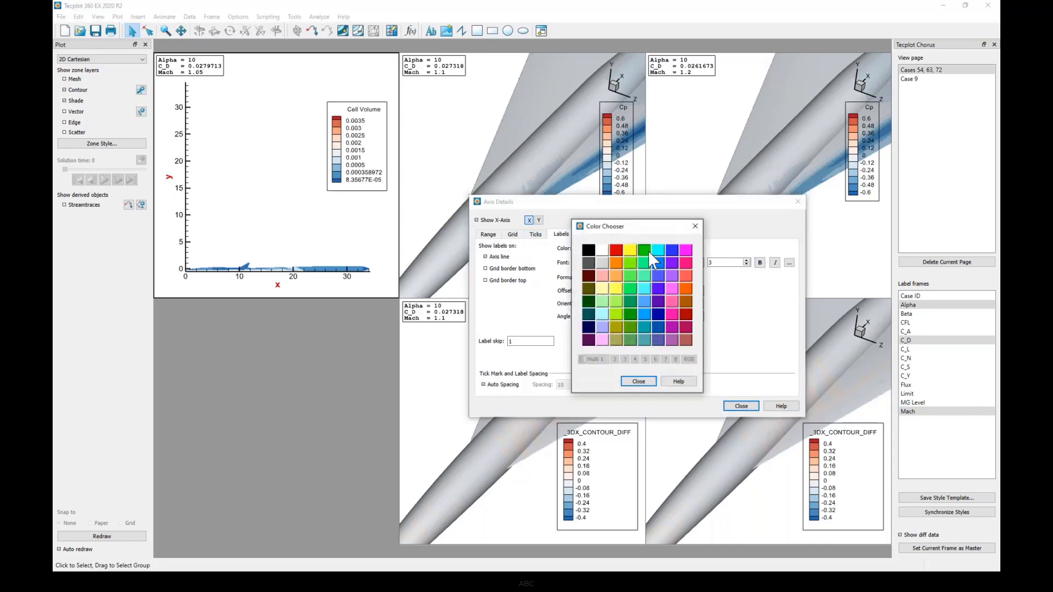
left_click(588, 250)
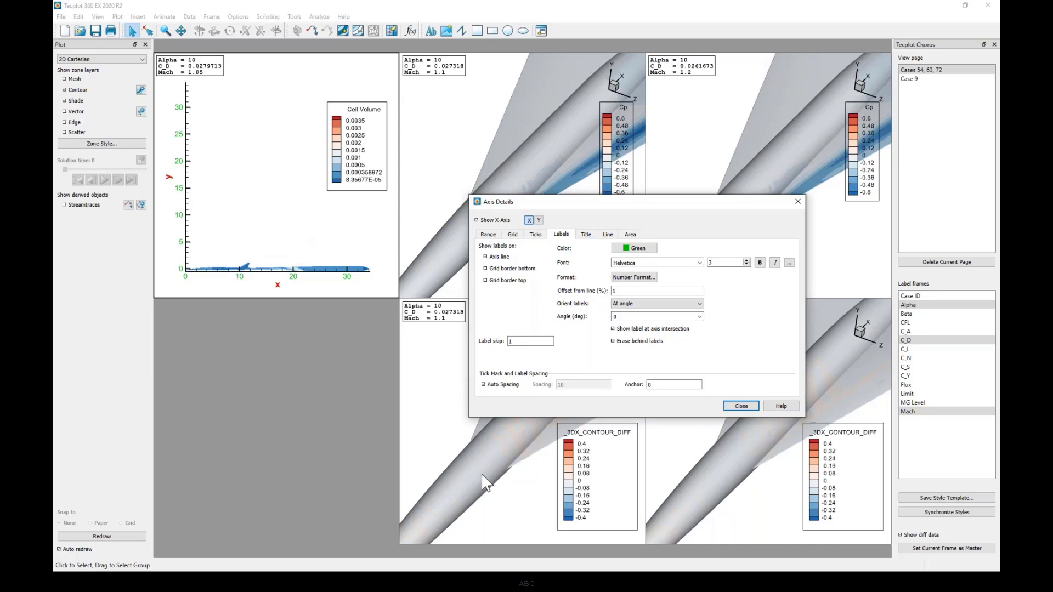
left_click(739, 407)
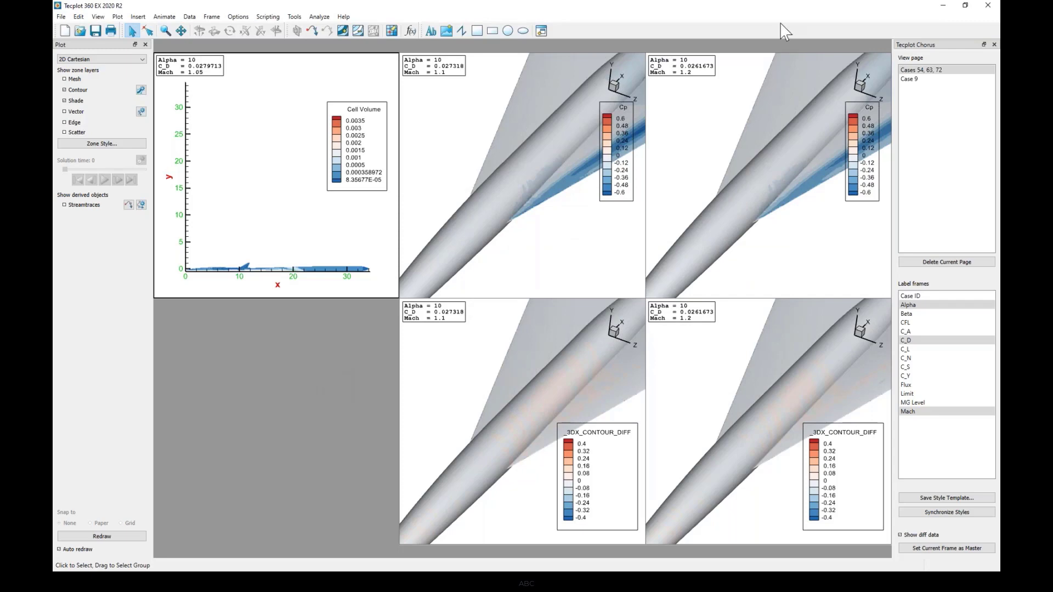
Switch to File Explorer and go to the folder C:\Program Files\Tecplot\Tecplot 360 EX 2020 R2.
left_click(944, 7)
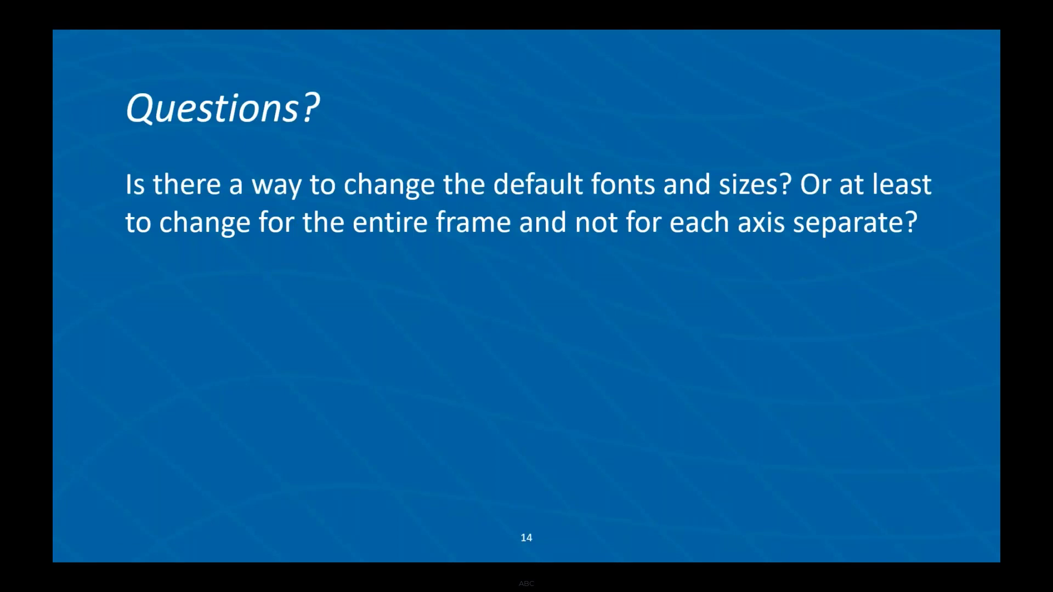
key("alt+Tab")
left_click(442, 116)
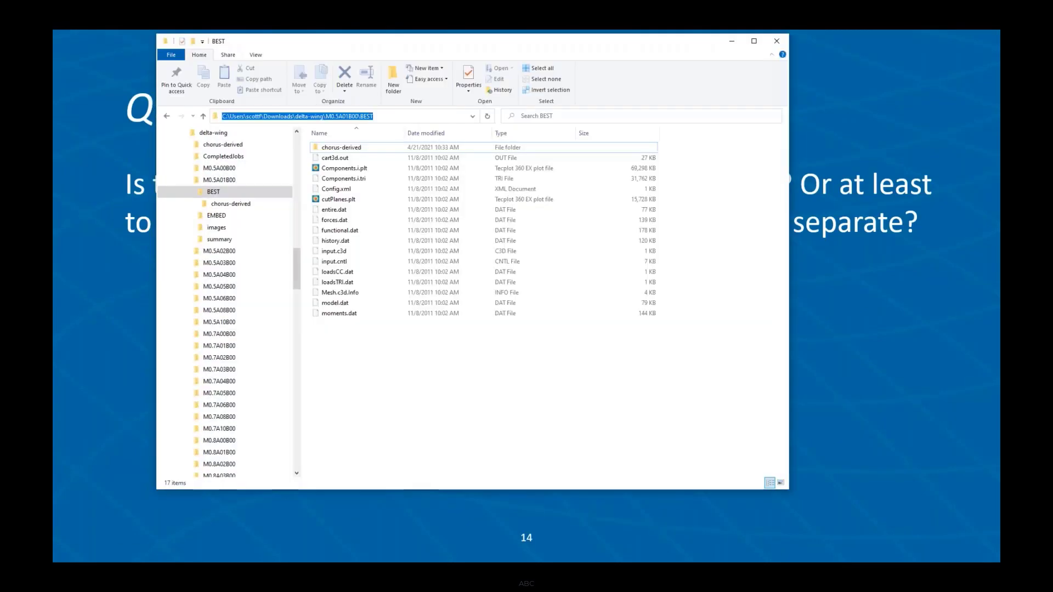
type("c:\\program files\\tecpl")
key("Down")
key("Down")
key("BackSpace")
key("BackSpace")
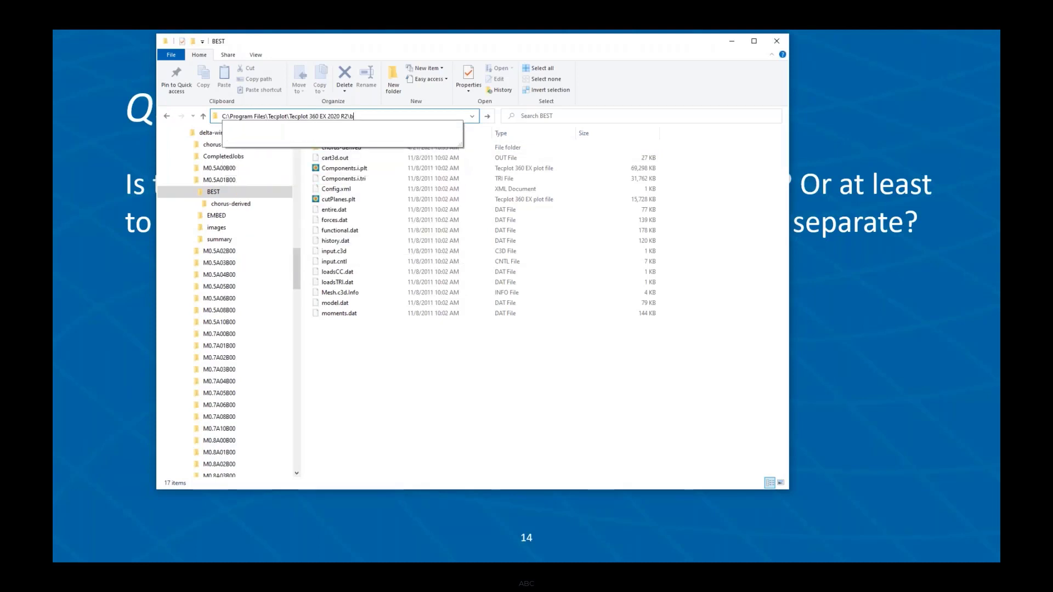
key("BackSpace")
key("BackSpace")
key("Return")
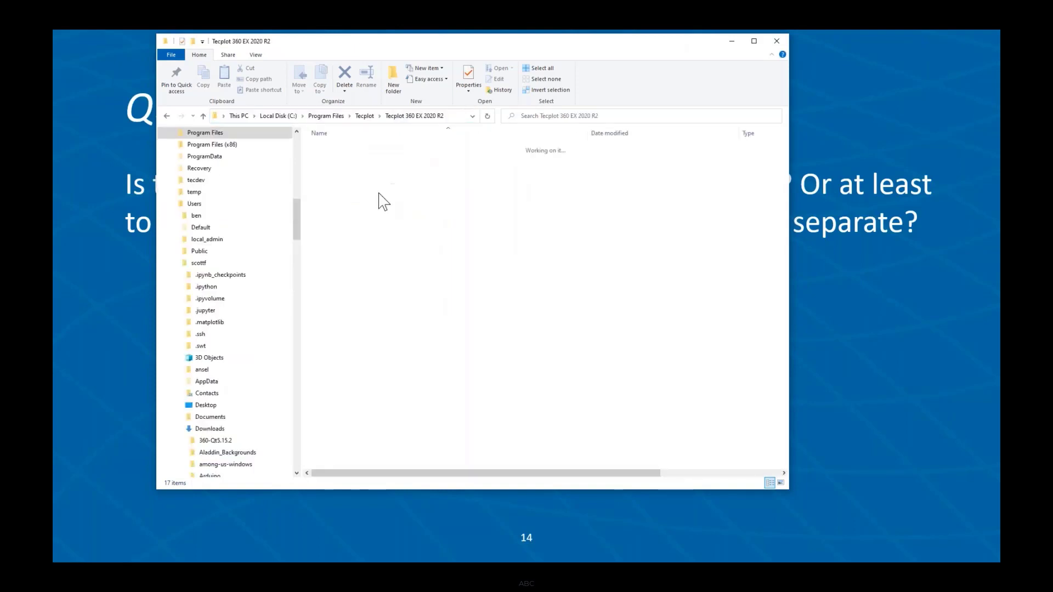
Open tecplot.cfg in Notepad++ and bring its window into view on the presentation screen.
left_click(351, 315)
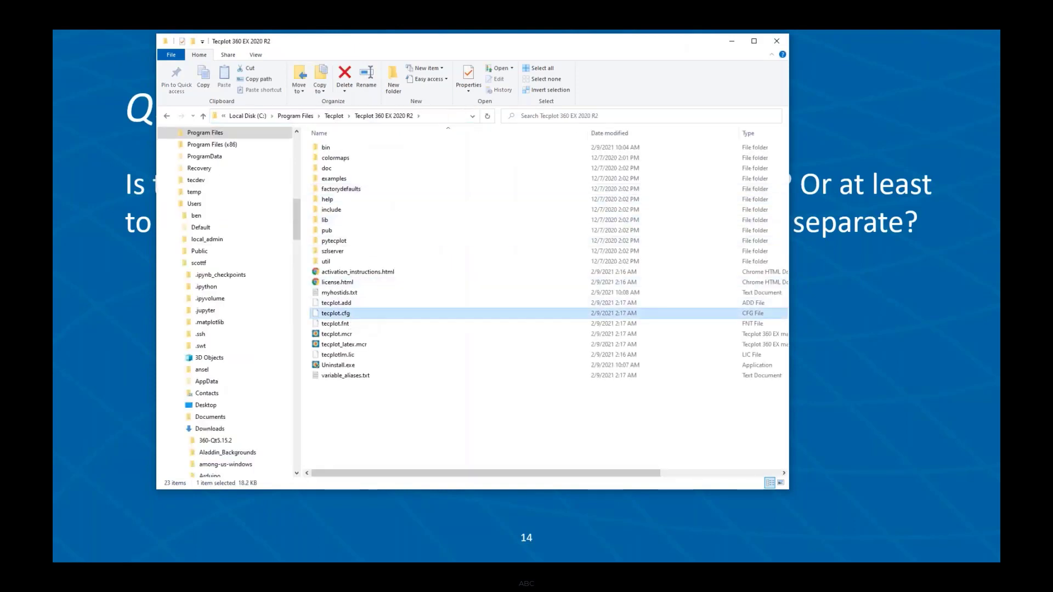
right_click(351, 314)
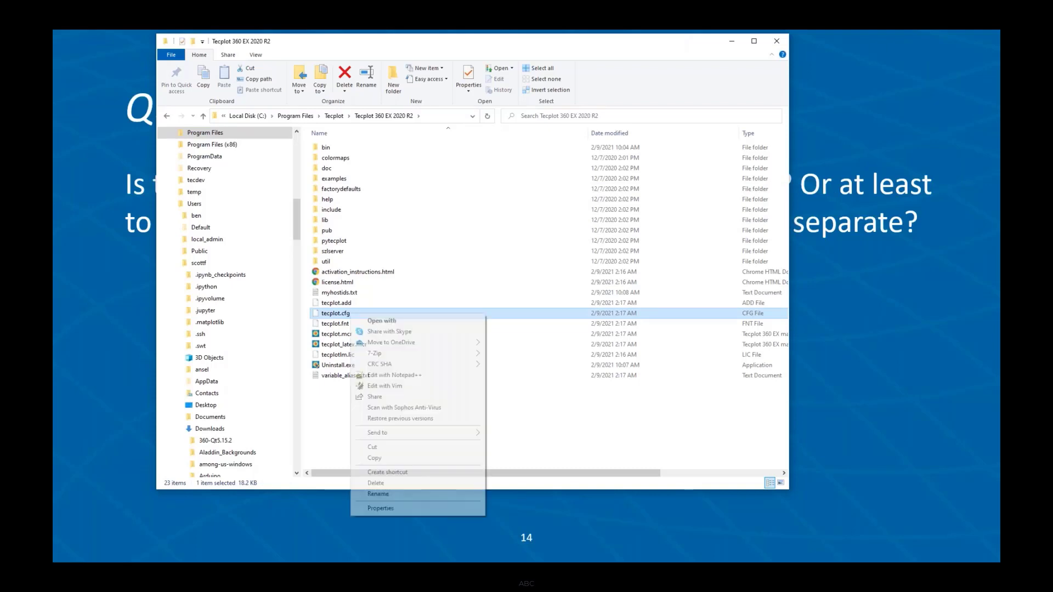
left_click(382, 375)
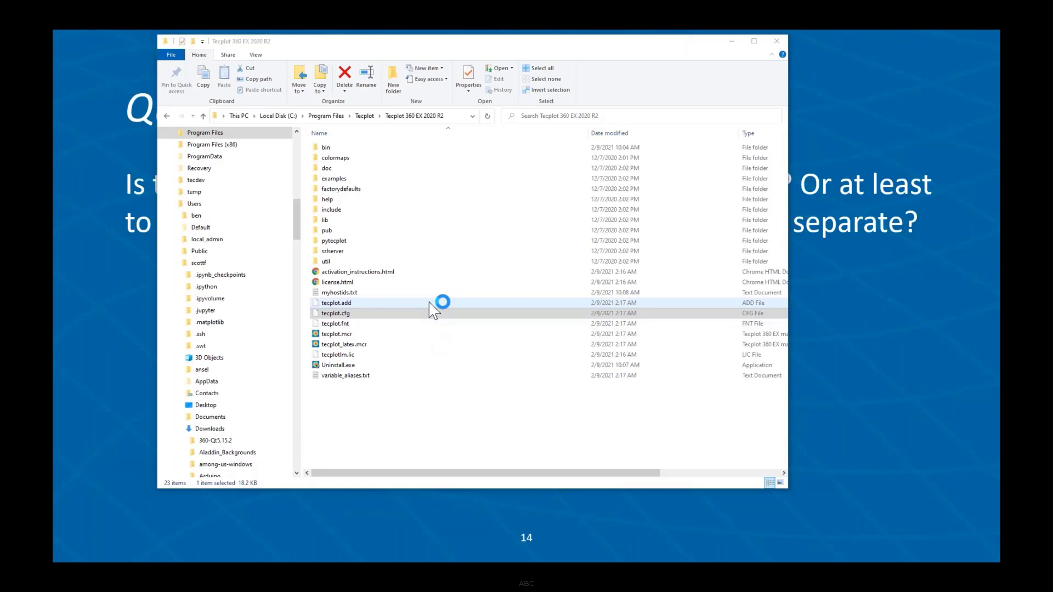
left_click_drag(1052, 4, 583, 12)
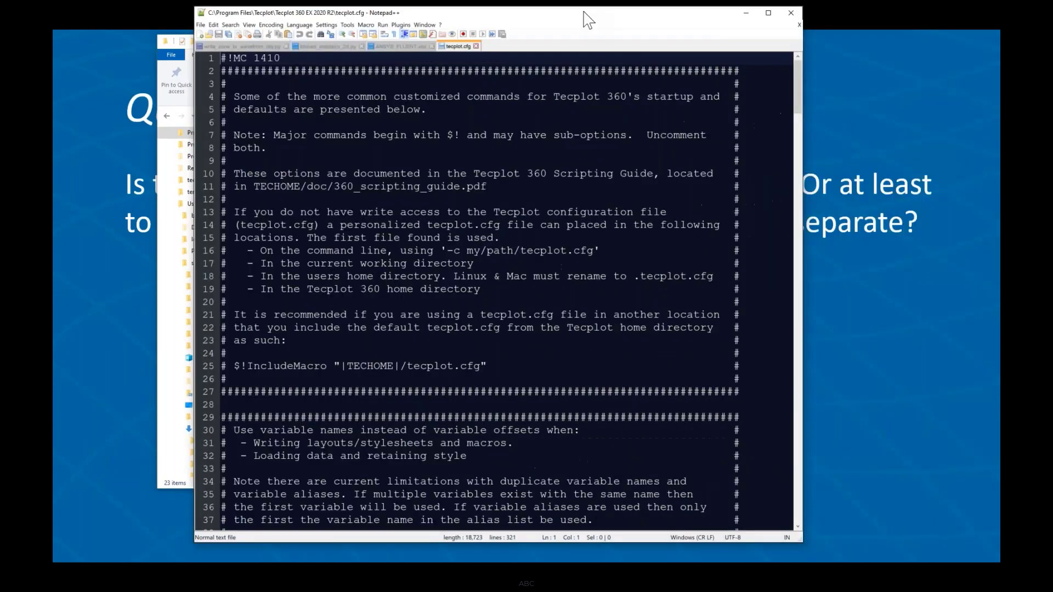
Examine the commented line thickness and symbol size options under $!BasicSize in tecplot.cfg.
scroll(329, 254, "down", 12)
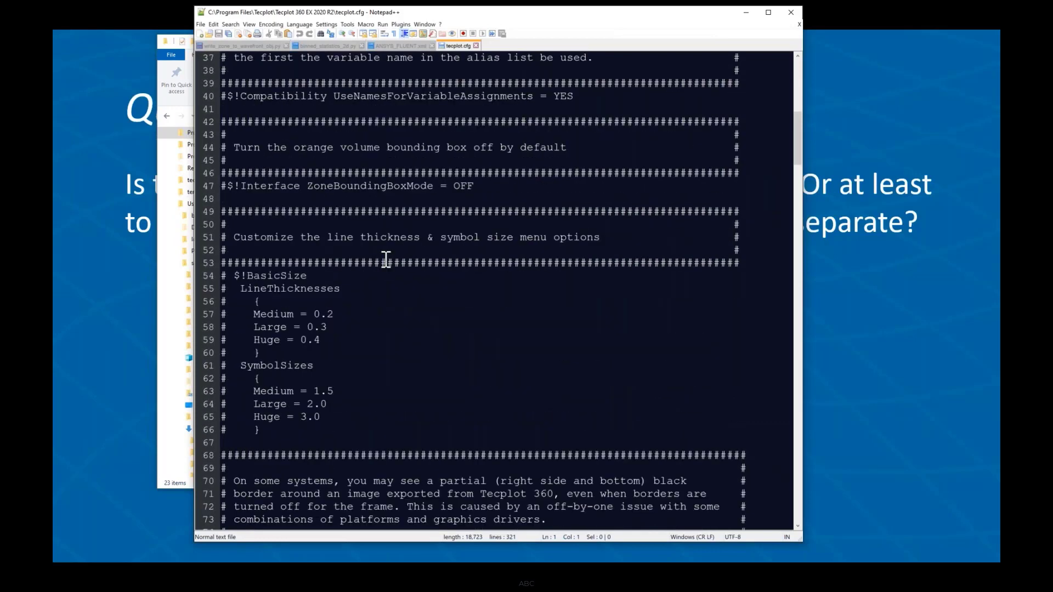
scroll(386, 259, "down", 1)
left_click_drag(235, 237, 365, 311)
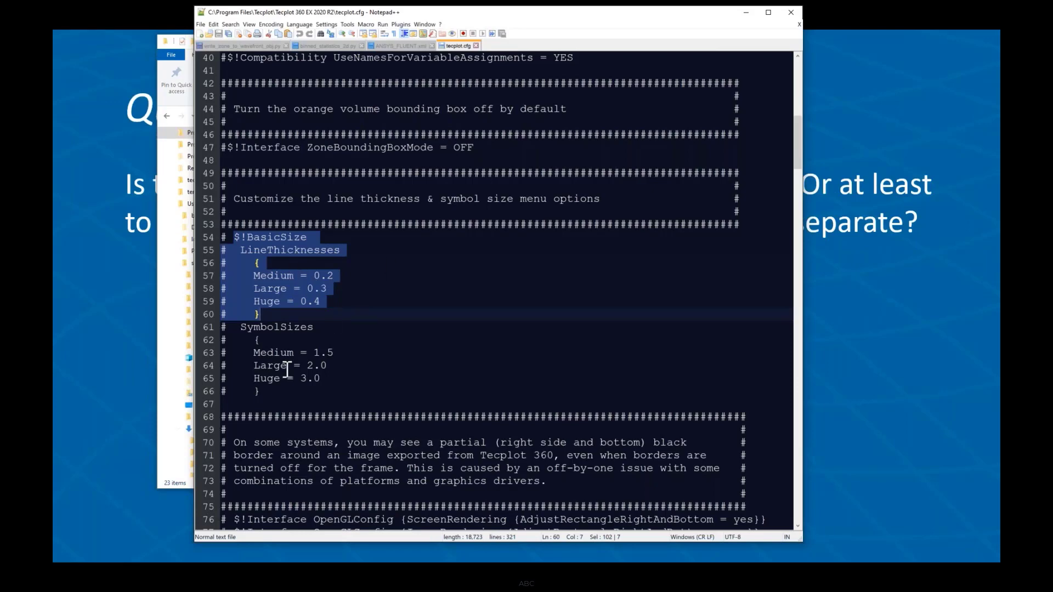
scroll(284, 370, "down", 3)
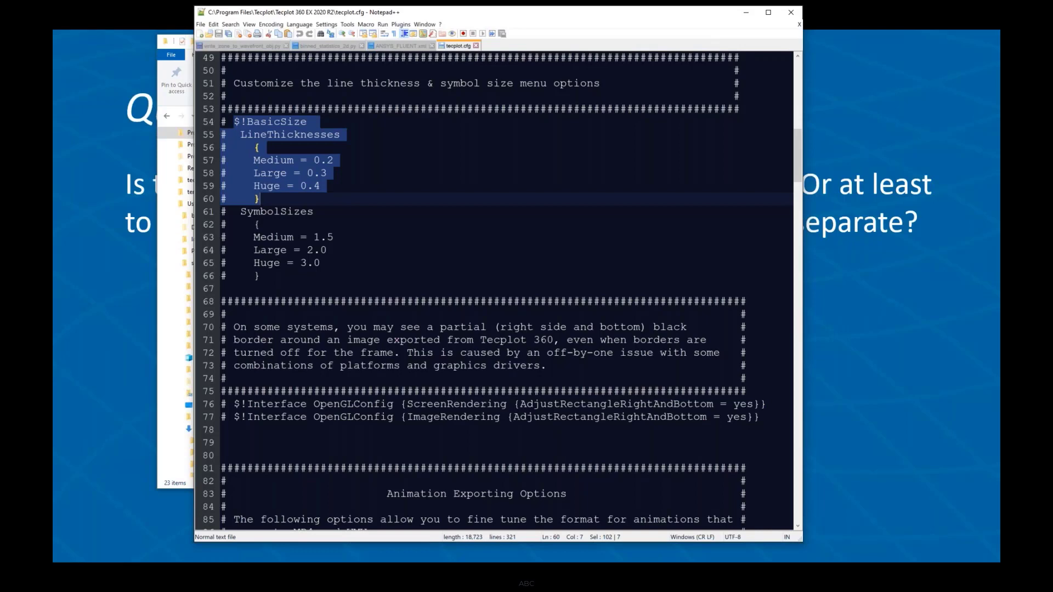
Put away the configuration file and folder windows, and show the Components.i.plt-Cp_at_2.22.png images in the Tecplot Chorus matrix view.
left_click(753, 13)
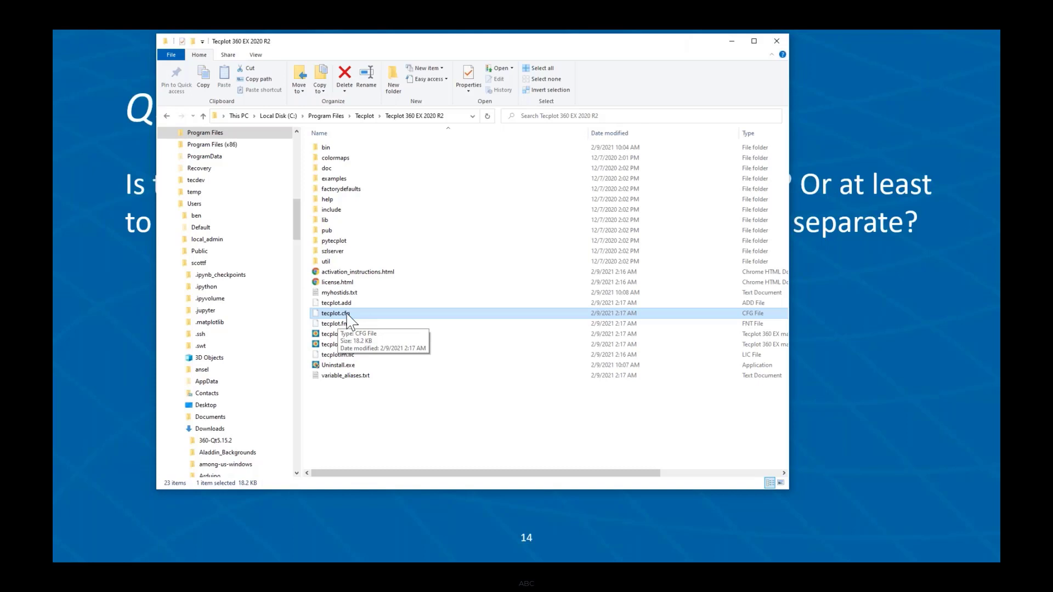
left_click(731, 41)
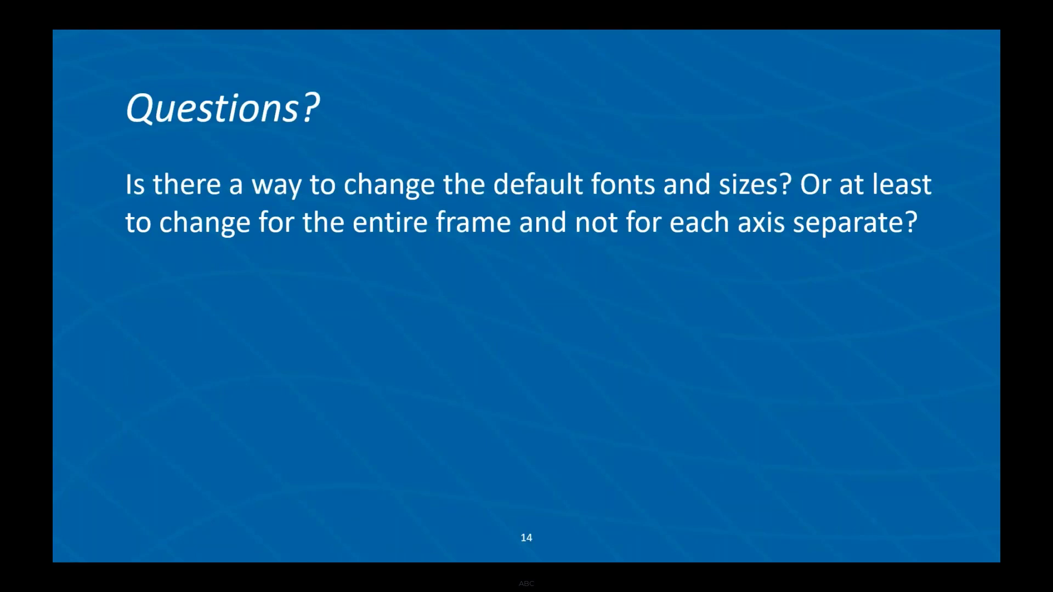
key("Escape")
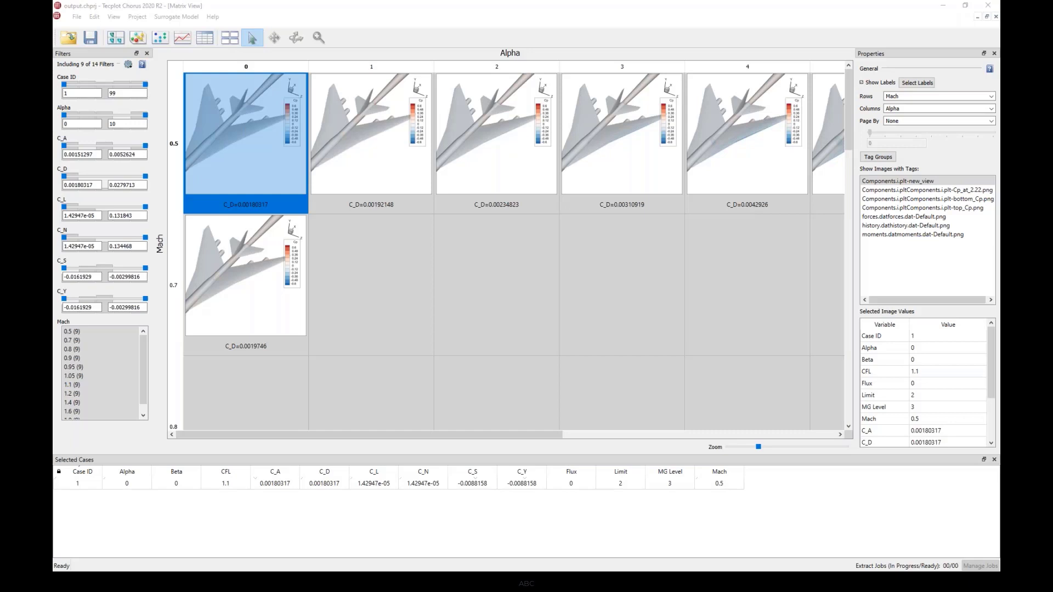
left_click(913, 190)
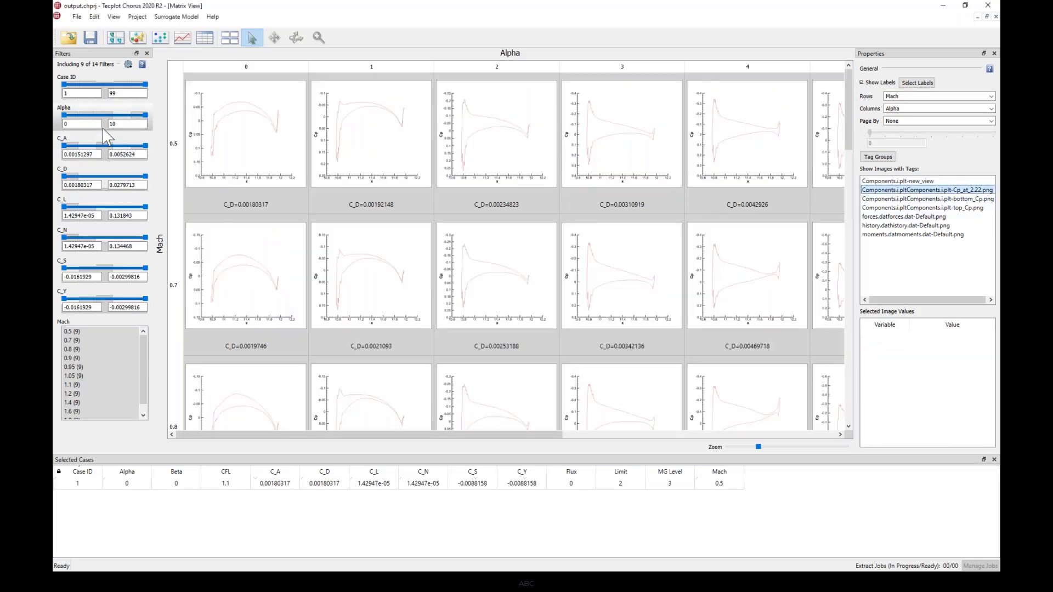
Choose macro cp_curve.mcr and style template None in the image creation settings for the Mach 0.5, Alpha 0 case, and cancel.
right_click(248, 159)
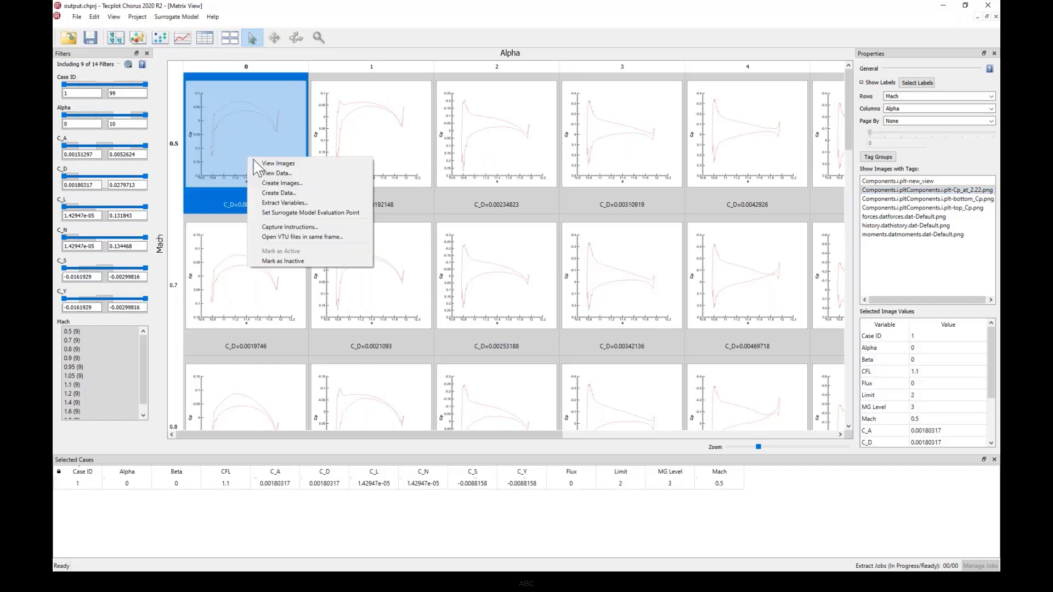
left_click(280, 182)
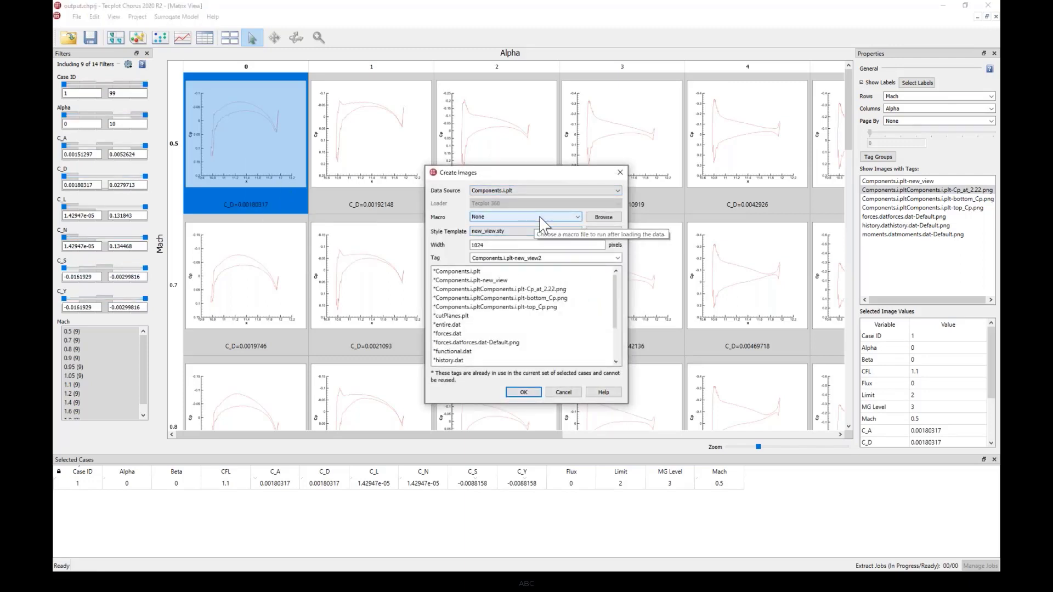
left_click(543, 217)
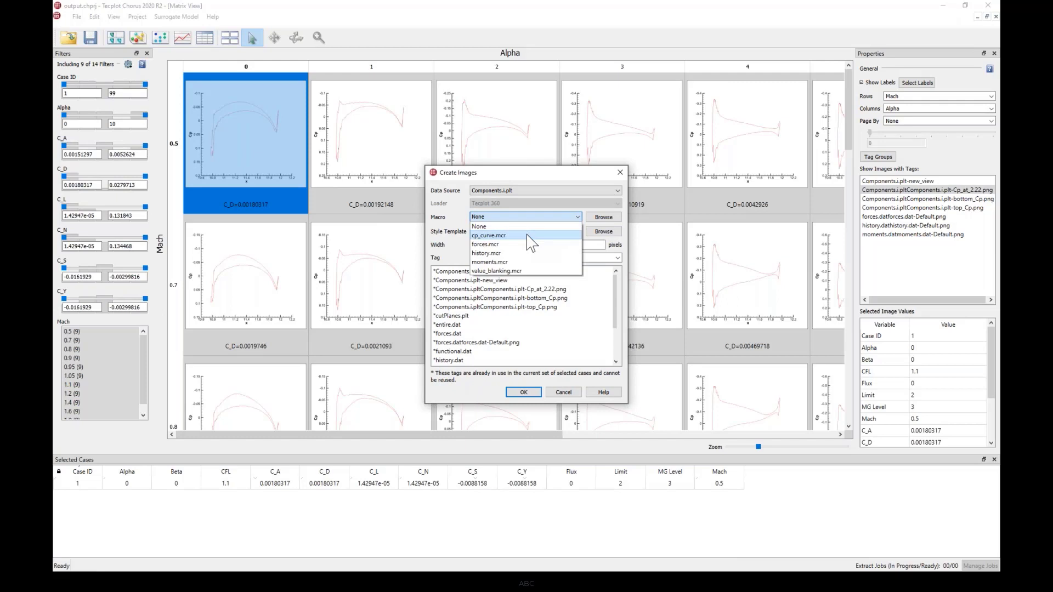
left_click(528, 235)
left_click(522, 231)
left_click(517, 241)
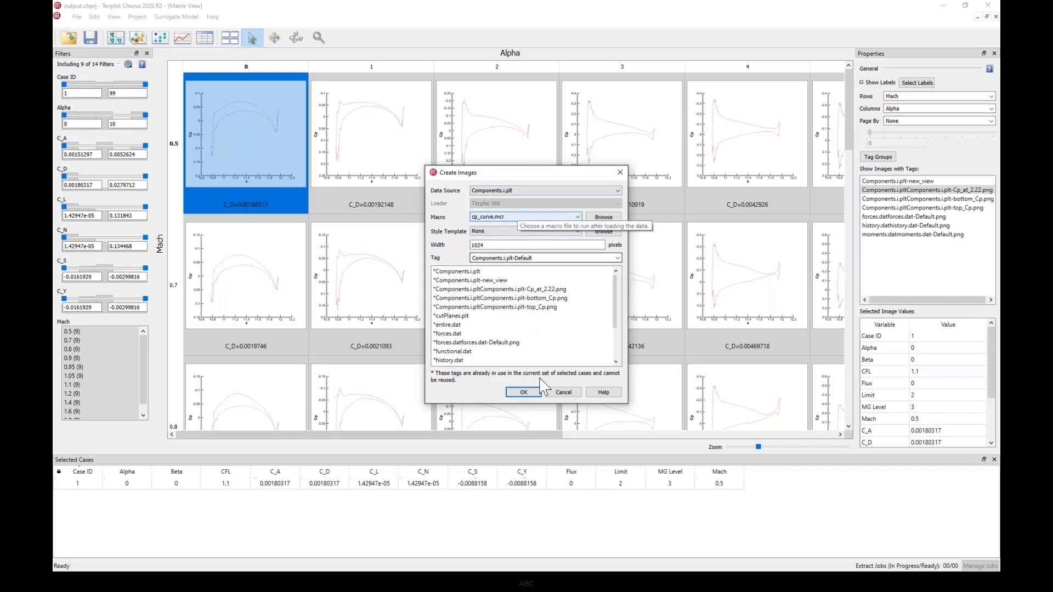
left_click(563, 392)
Inspect the data creation settings for LPK files of the Mach 0.5, Alpha 0 case, and cancel.
right_click(246, 114)
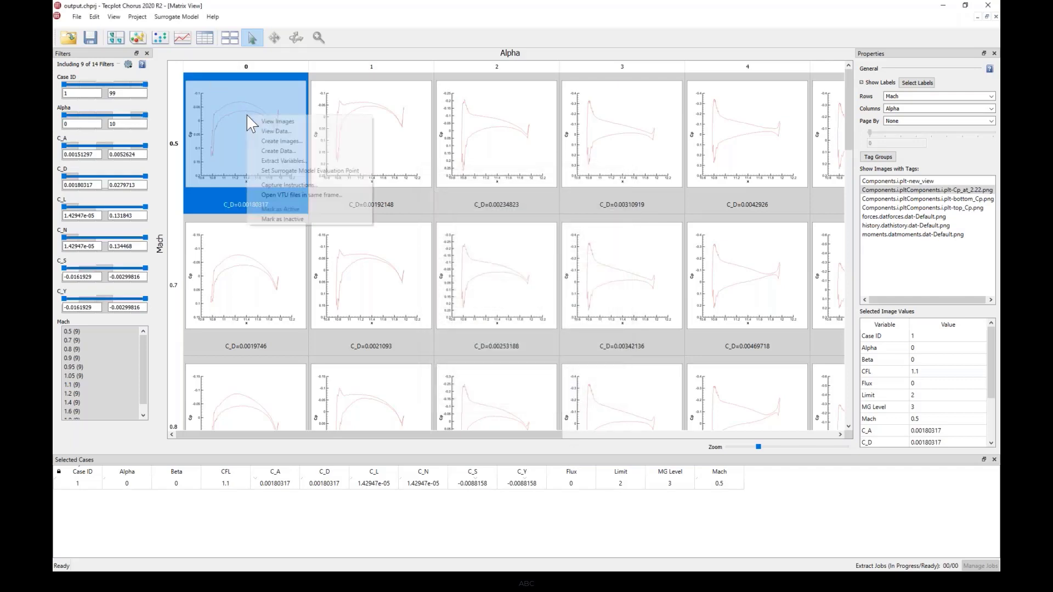
left_click(307, 153)
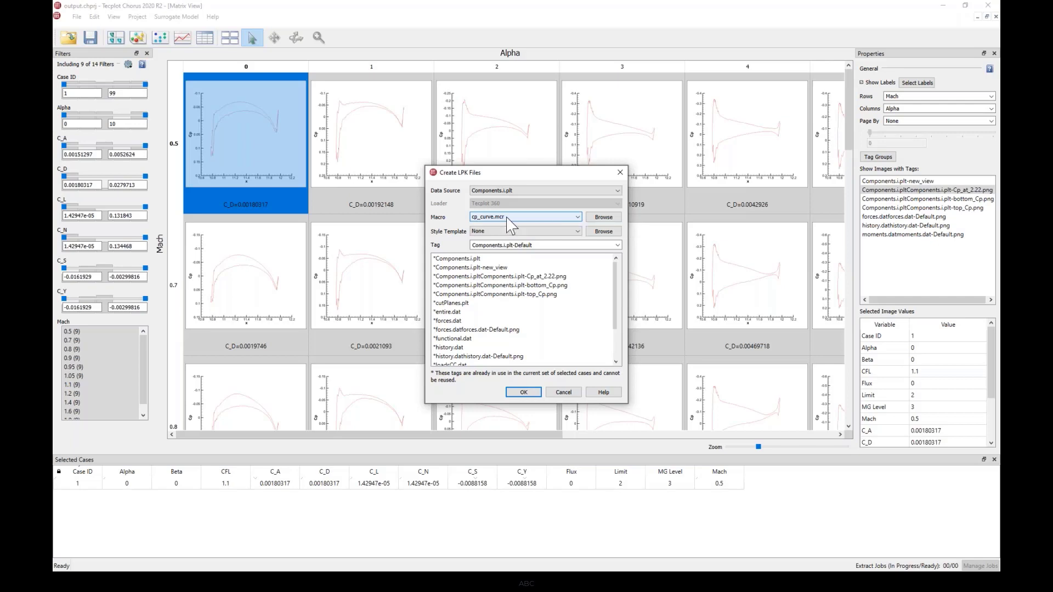
left_click(563, 392)
Review the data sources offered for viewing the Mach 0.5, Alpha 0 case's data, and cancel.
right_click(277, 149)
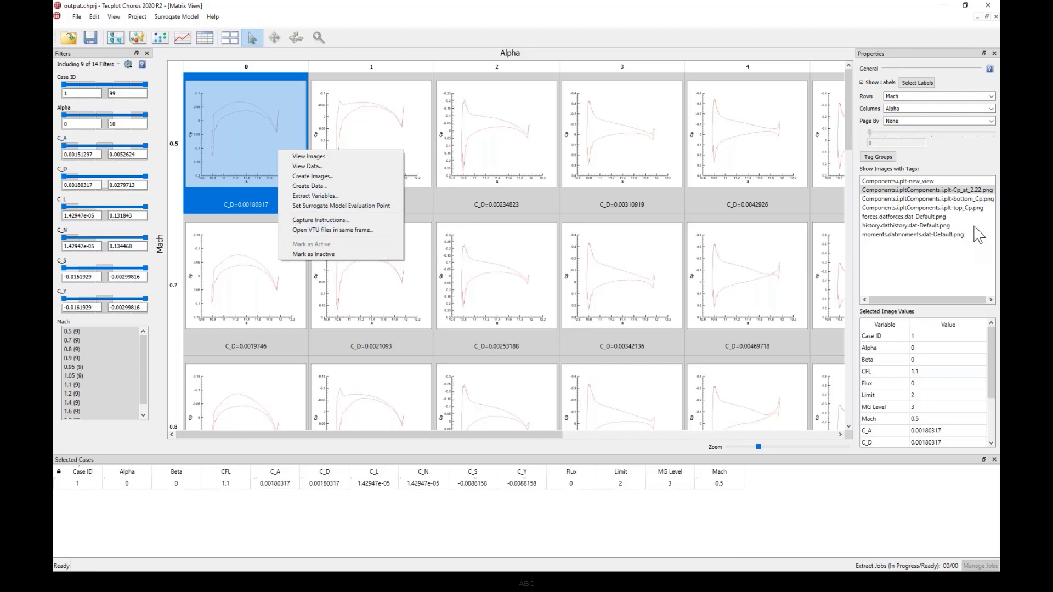
left_click(305, 167)
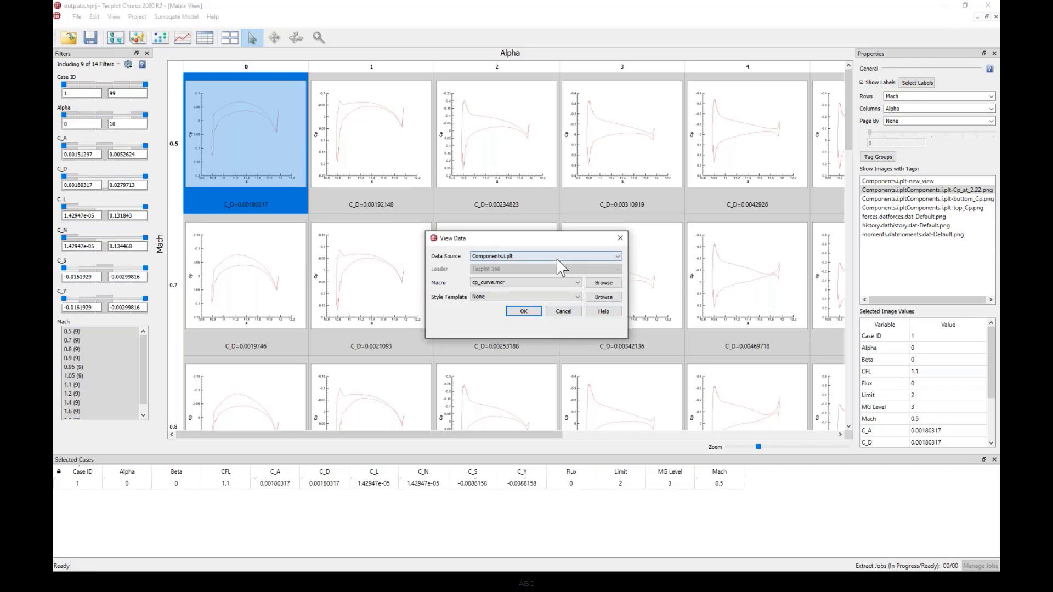
left_click(557, 257)
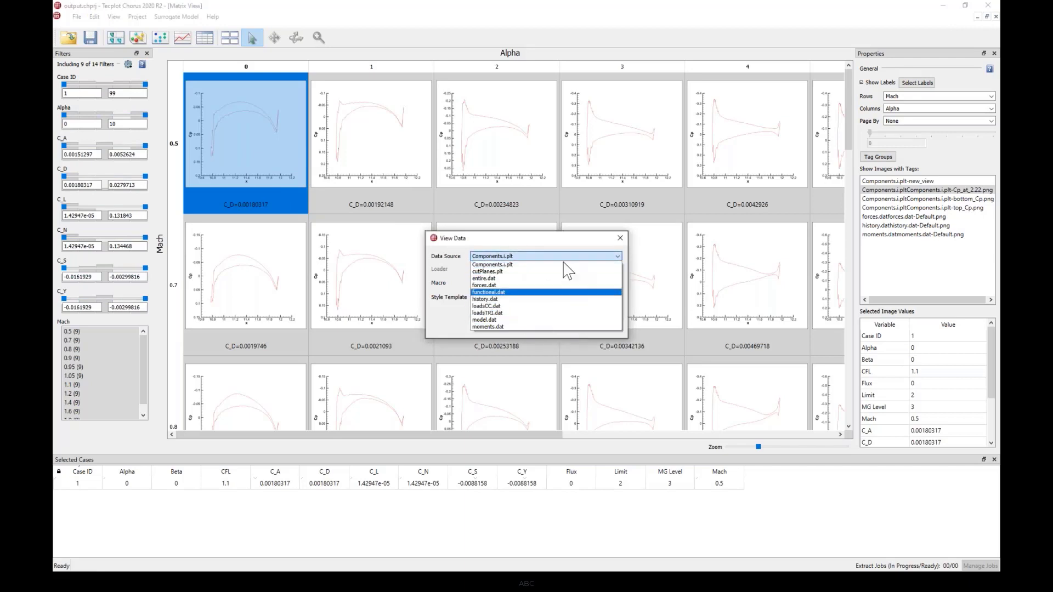
left_click(558, 240)
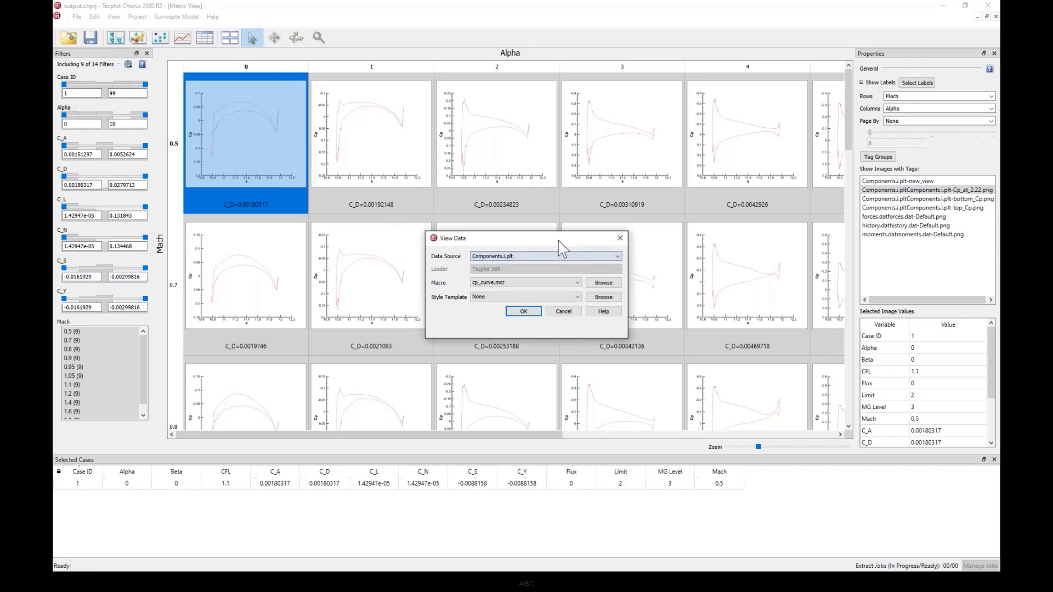
left_click(563, 311)
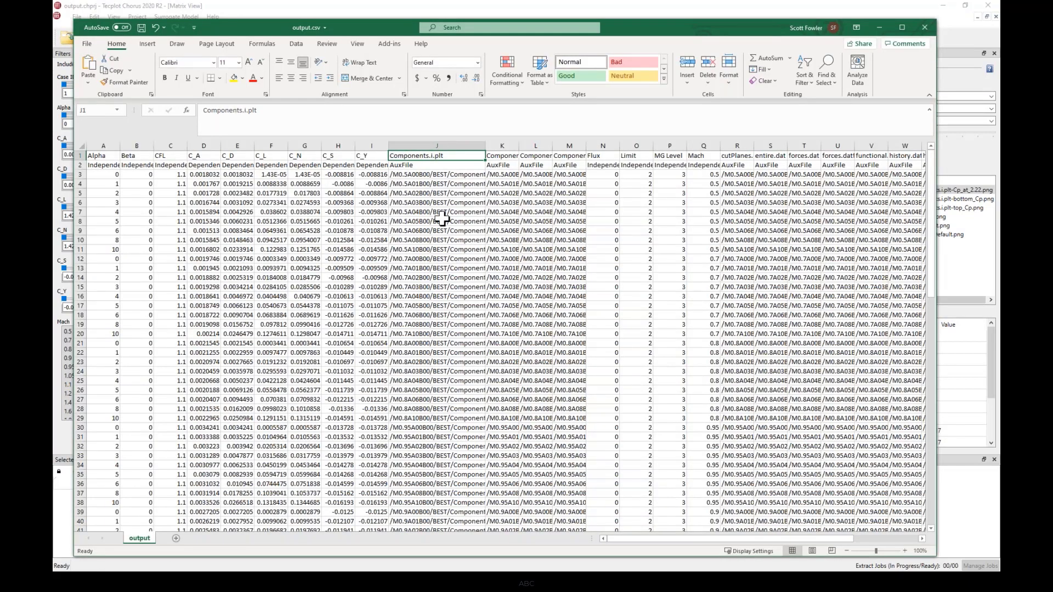
In output.csv in Excel, insert an empty column K directly after the Components.i.plt column.
key("Down")
key("Down")
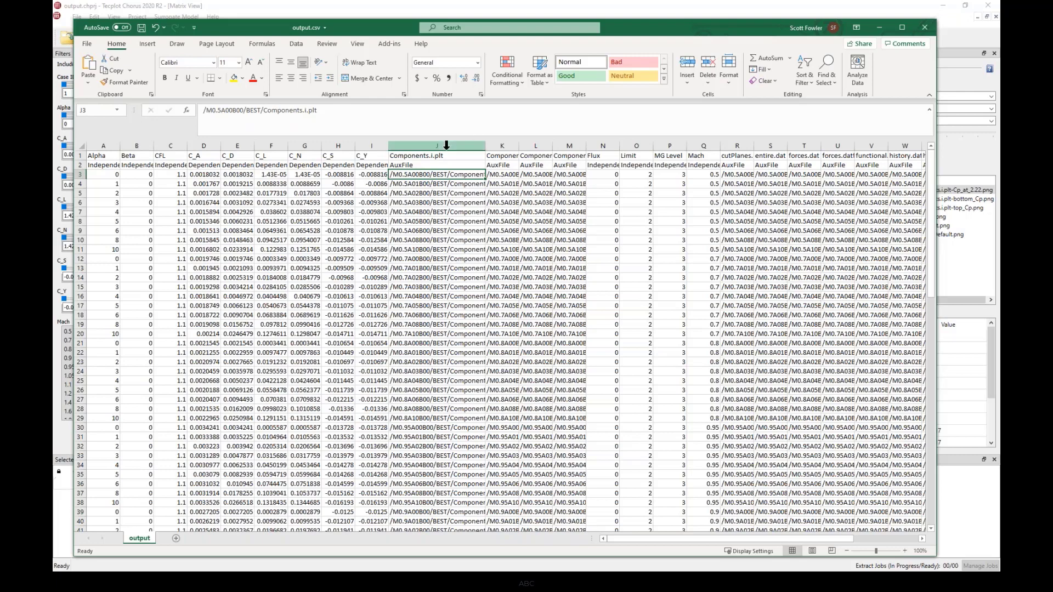
left_click(443, 156)
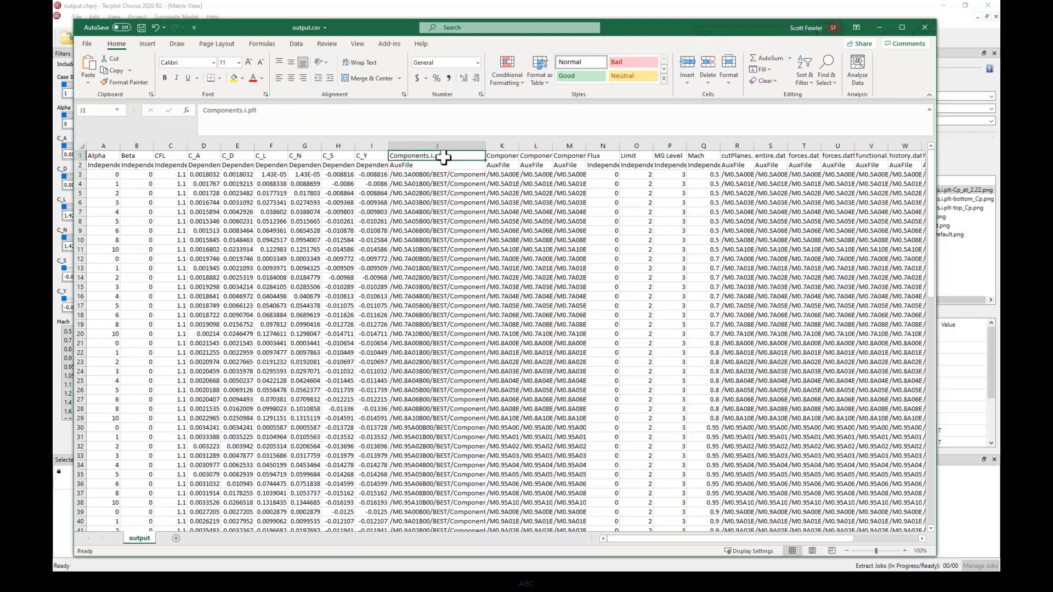
left_click(497, 145)
right_click(498, 146)
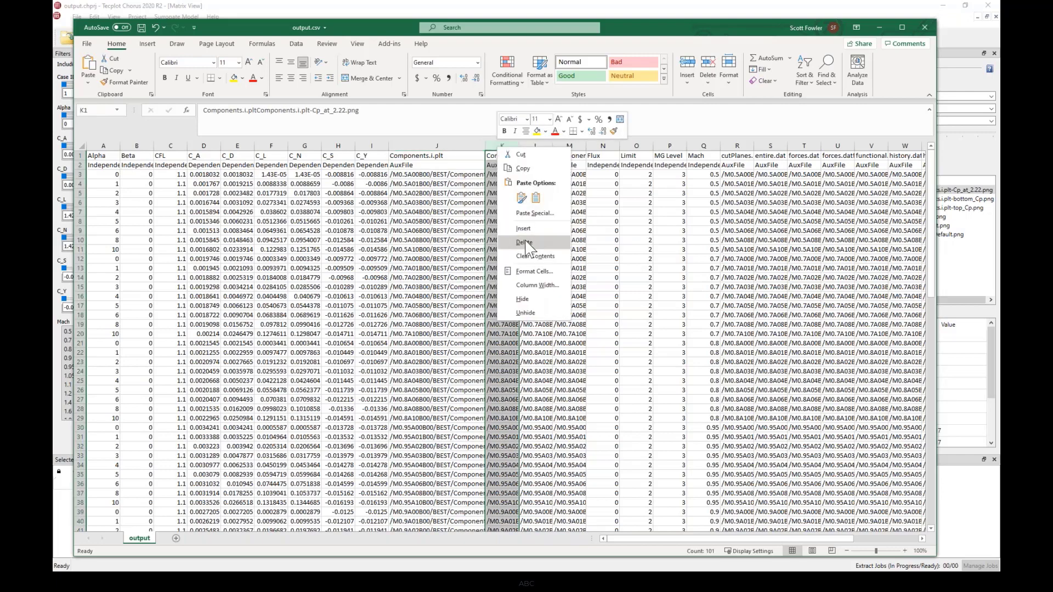
key("Escape")
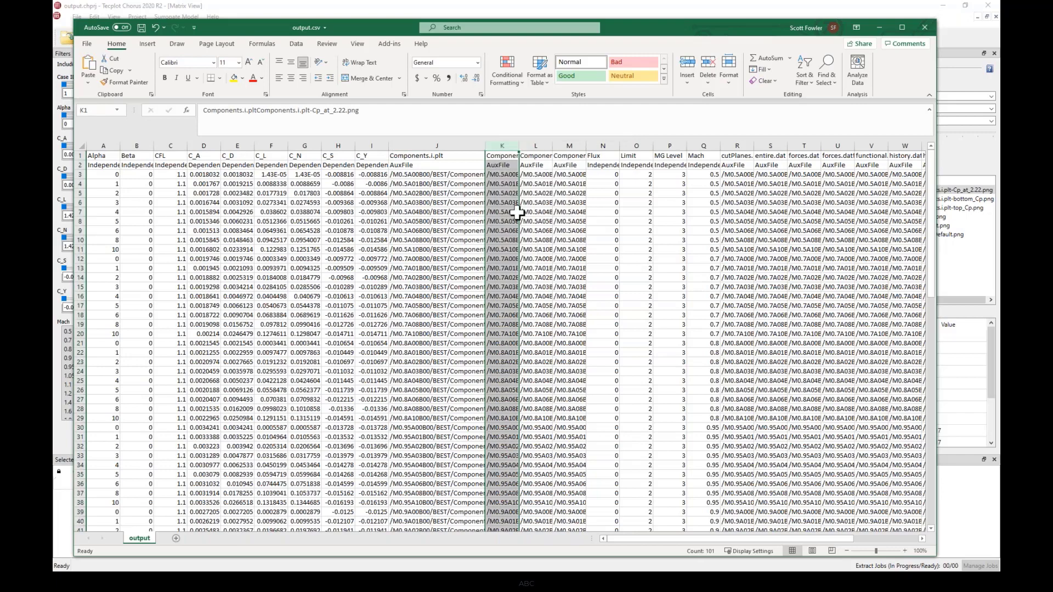
key("ctrl+shift+plus")
Copy the Components.i.plt header and the AuxFile type from column J into cells K1 and K2.
left_click(468, 156)
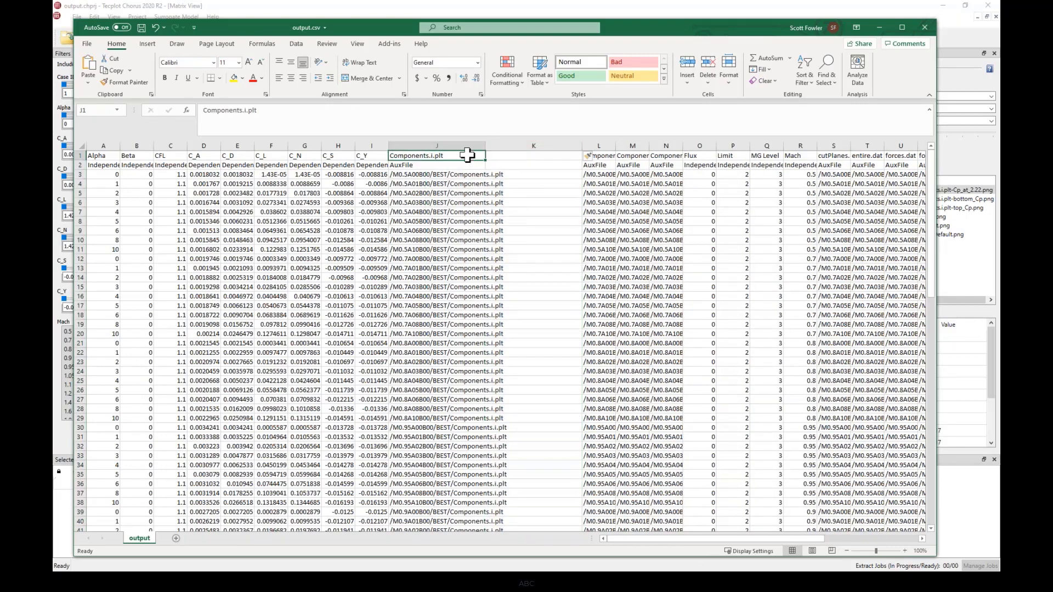
key("ctrl+c")
key("Right")
key("ctrl+v")
key("Left")
key("Down")
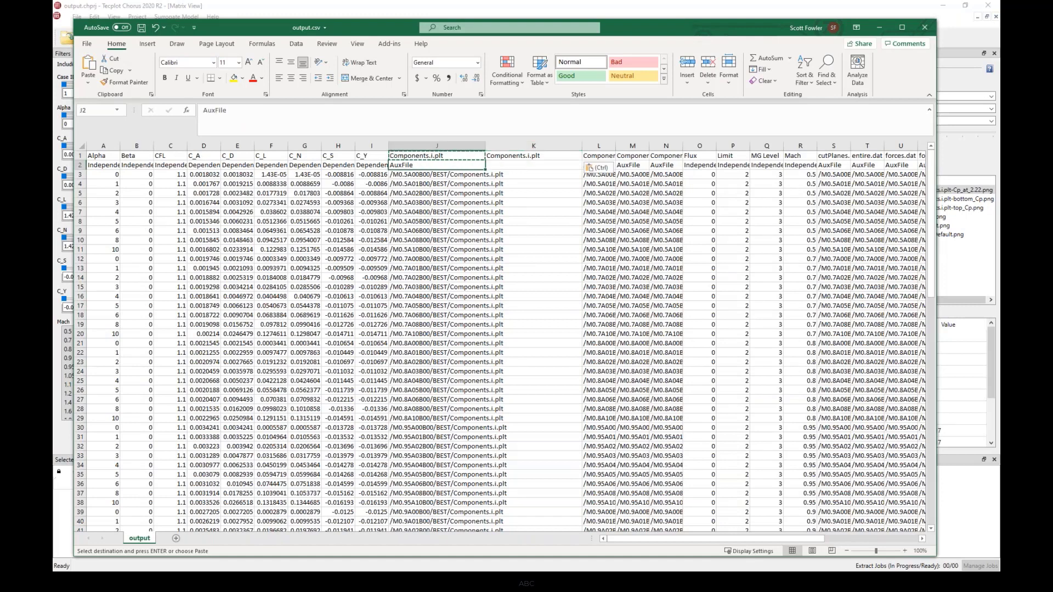
key("ctrl+c")
key("Right")
key("ctrl+v")
key("Left")
Copy the file path from J3 into K3 and change it to /M0.5A00B00/BEST/slices.plt.
key("Down")
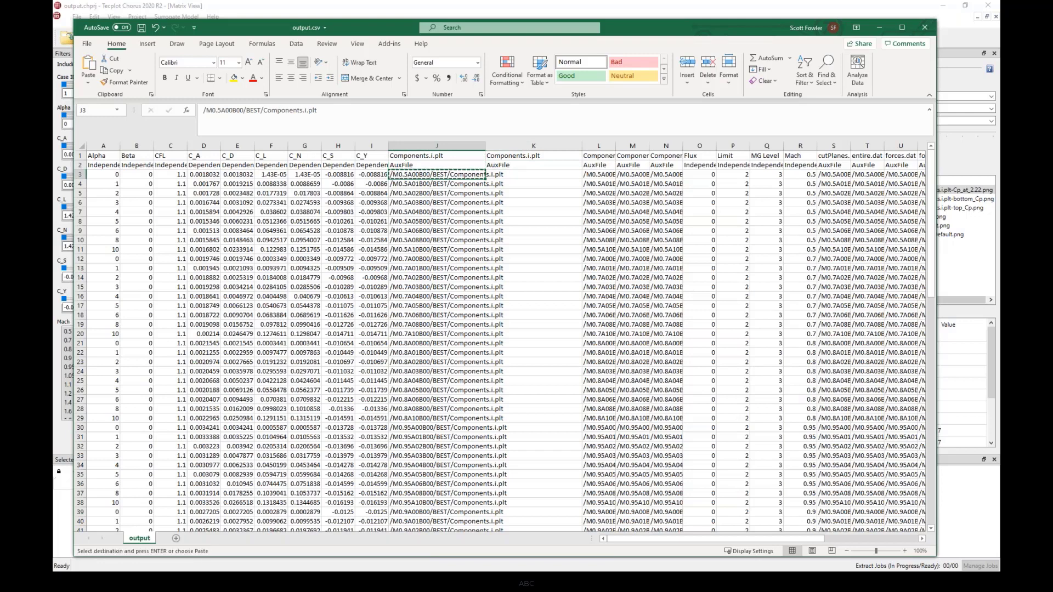
key("Right")
key("ctrl+v")
left_click(332, 111)
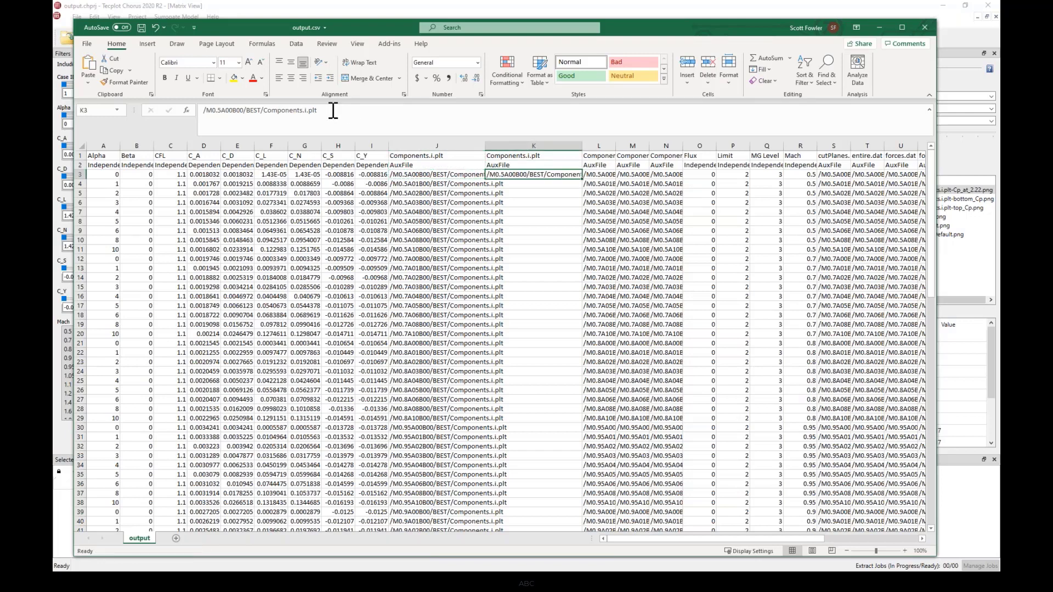
key("shift+Left")
key("shift+Left")
key("shift+Left")
key("shift+Left")
key("shift+Left")
key("shift+Left")
key("shift+Left")
key("shift+Left")
key("shift+Left")
key("shift+Left")
key("shift+Left")
key("shift+Left")
key("shift+Left")
key("shift+Left")
key("shift+Left")
key("shift+Left")
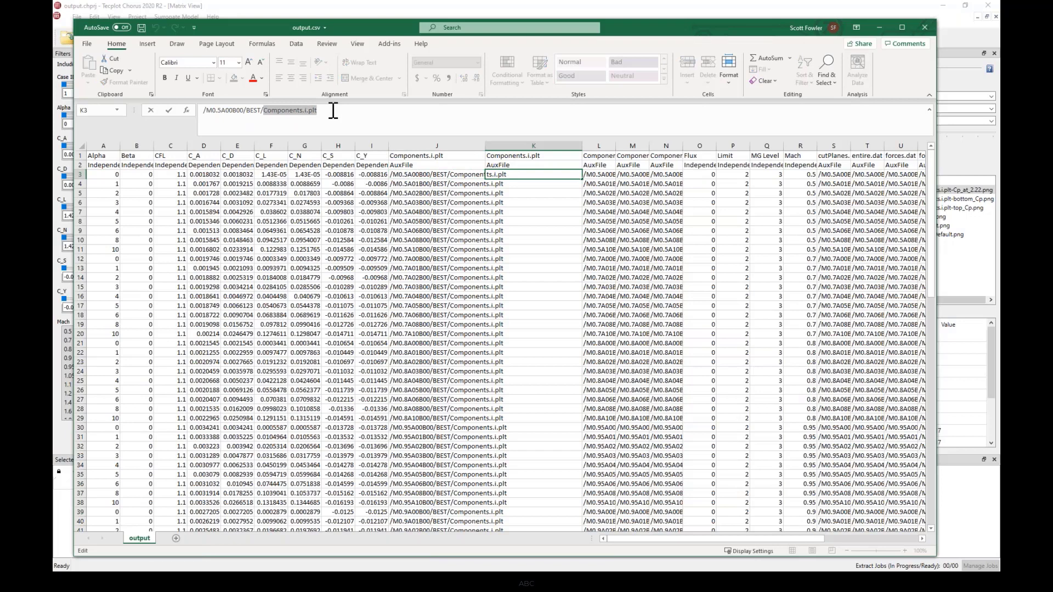
key("BackSpace")
type("slice")
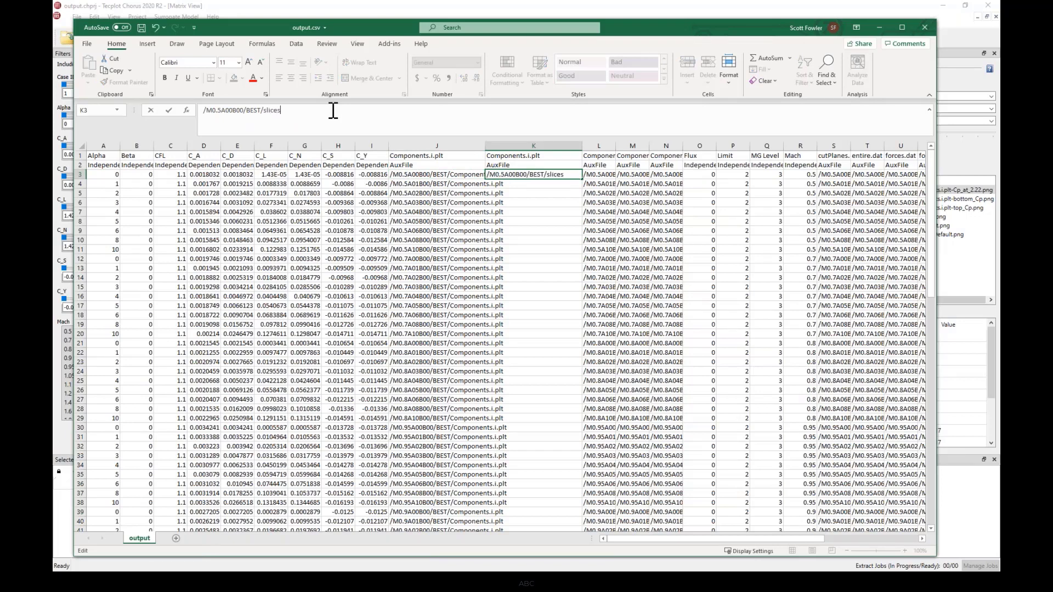
type("s.plt")
key("shift+Tab")
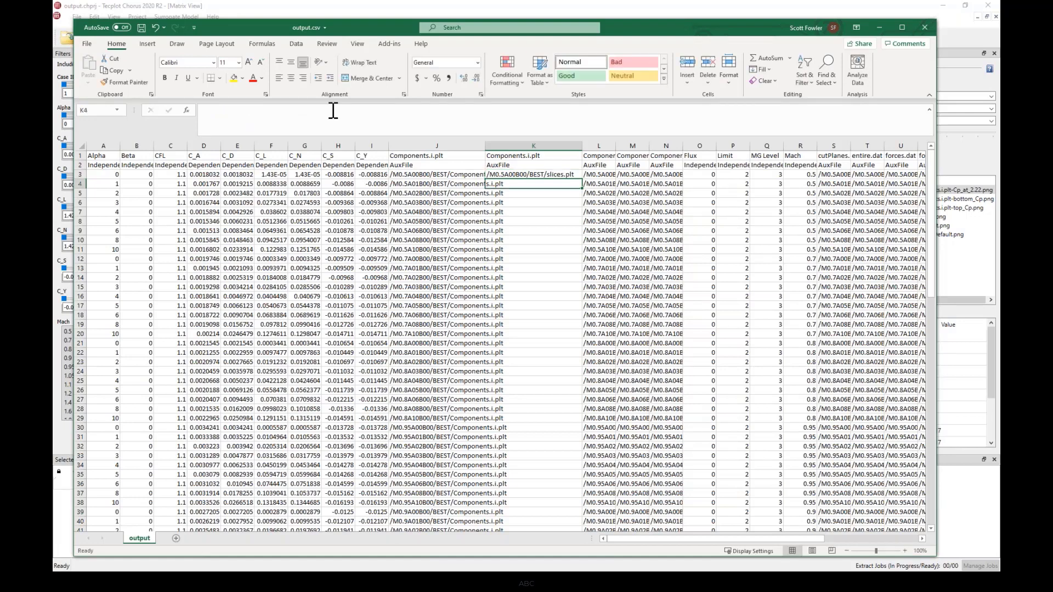
Compare the Components.i.plt path in J3 with the slices.plt path in K3.
left_click(451, 156)
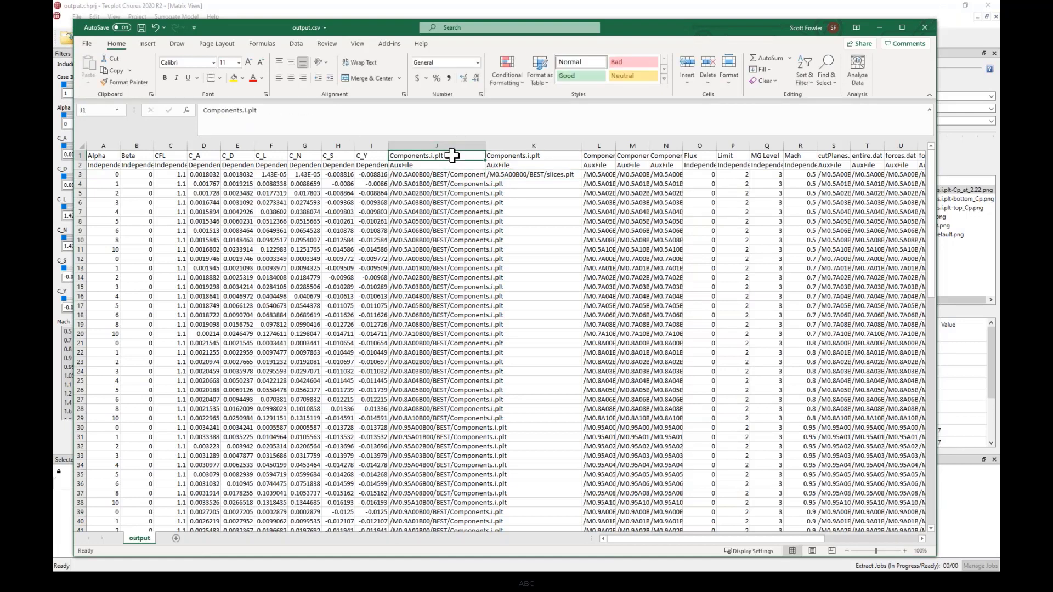
key("Down")
key("Down")
key("Tab")
key("shift+Tab")
key("Tab")
key("shift+Tab")
key("Tab")
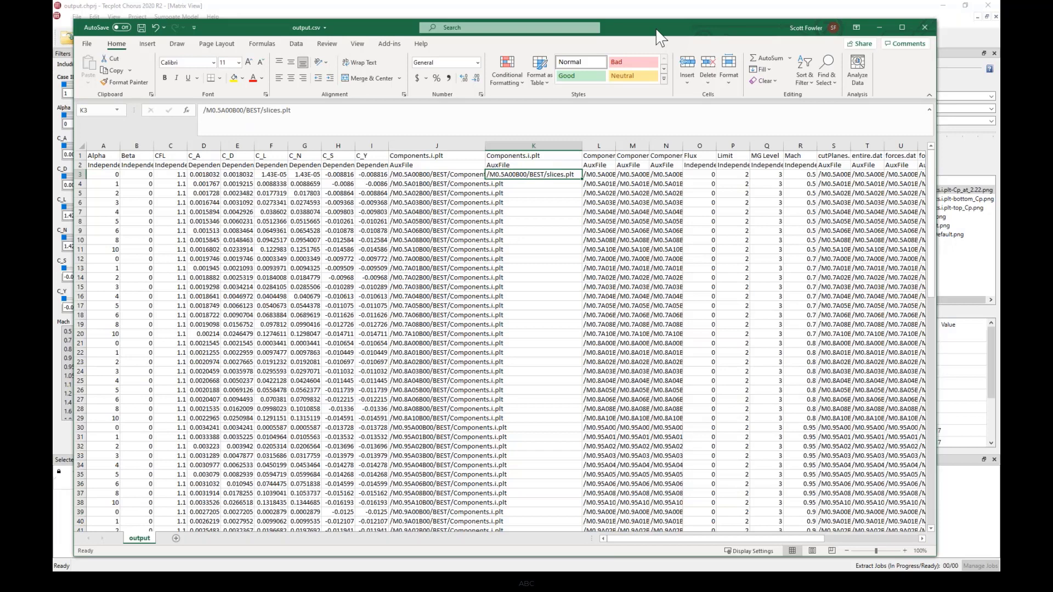
Look along row 3 from Alpha across the variable and auxiliary file columns, and return to the Components.i.plt path in J3.
left_click(93, 176)
key("Right")
key("Right")
key("Right")
key("Right")
key("Right")
key("Right")
key("Right")
key("Right")
key("Right")
key("Right")
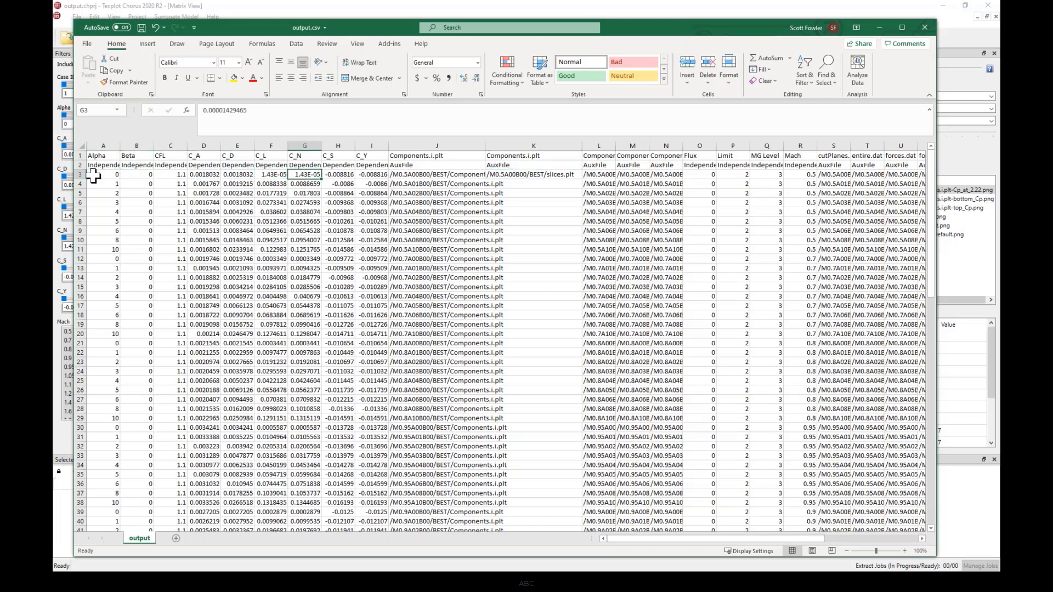
key("Right")
key("Right")
key("Right")
key("Right")
key("Right")
key("Right")
key("Right")
key("Right")
key("Right")
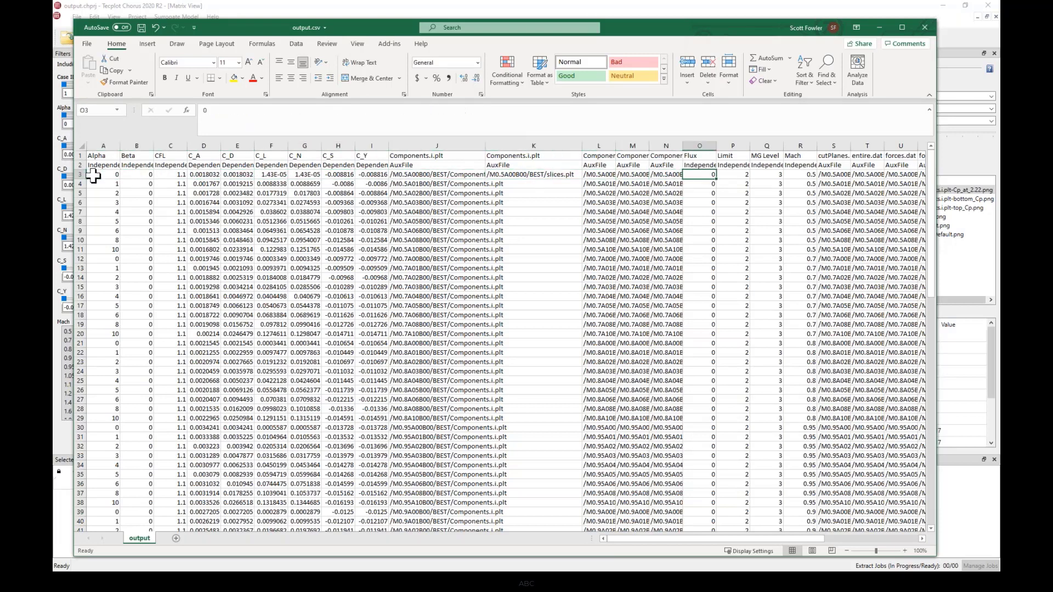
key("Right")
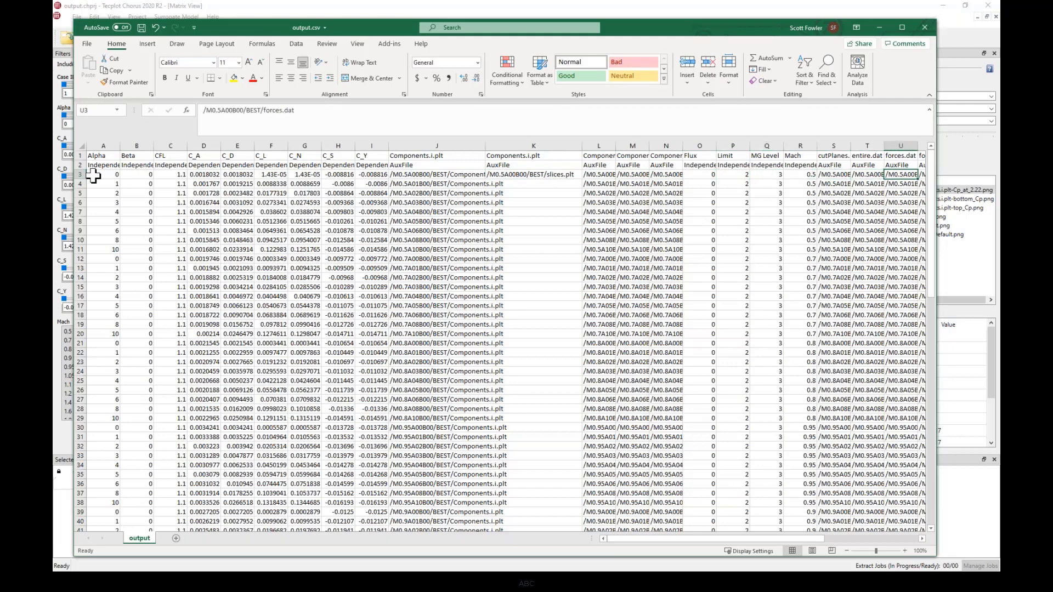
key("Right")
key("Left")
key("Left")
key("Left")
key("Left")
key("Left")
key("Left")
key("Left")
key("Left")
key("Left")
key("Left")
key("Left")
key("Left")
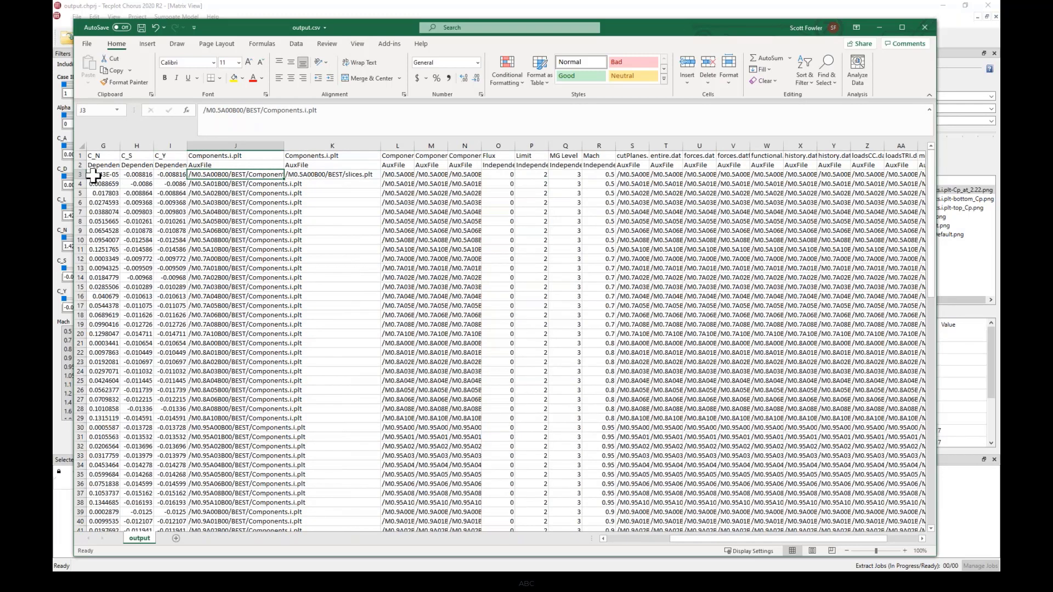
Switch to Tecplot Chorus and try to view the Components.i.plt data with cp_curve.mcr for the cases at Alpha 0–3 and Mach 0.5–0.8.
left_click(879, 28)
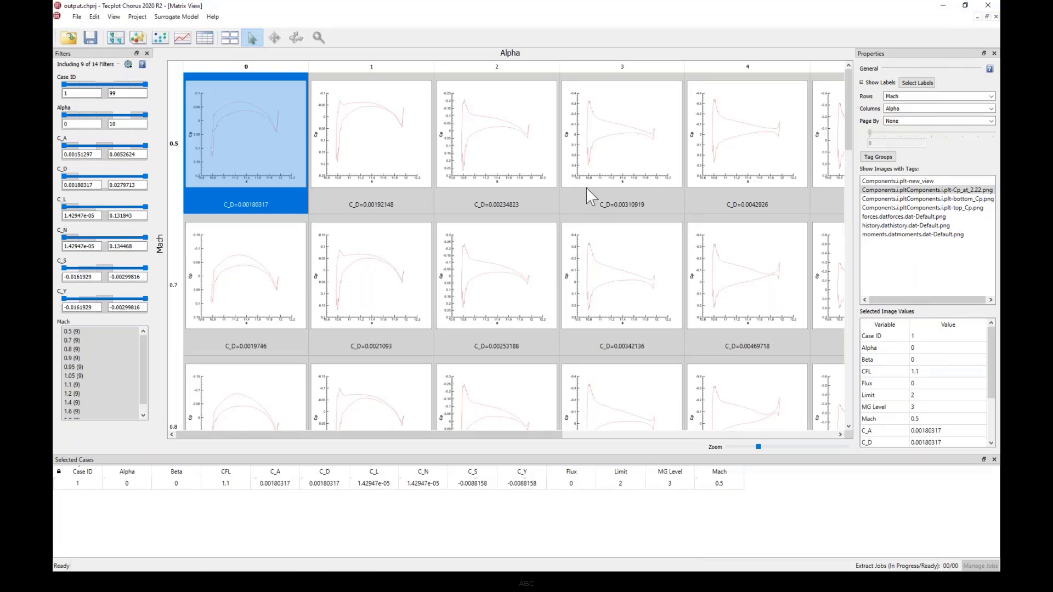
left_click_drag(276, 146, 623, 341)
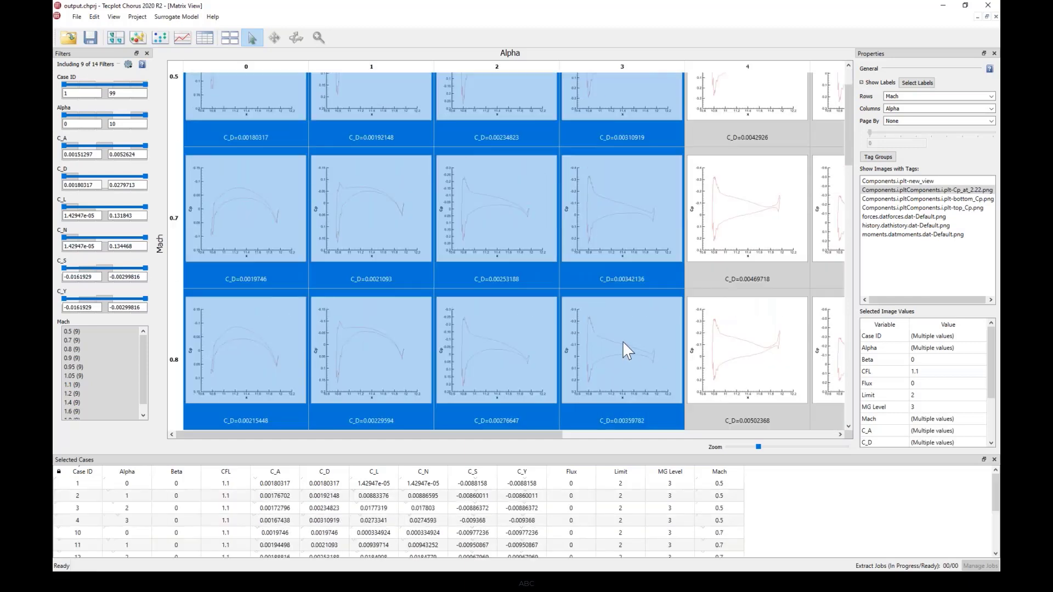
right_click(623, 341)
left_click(653, 364)
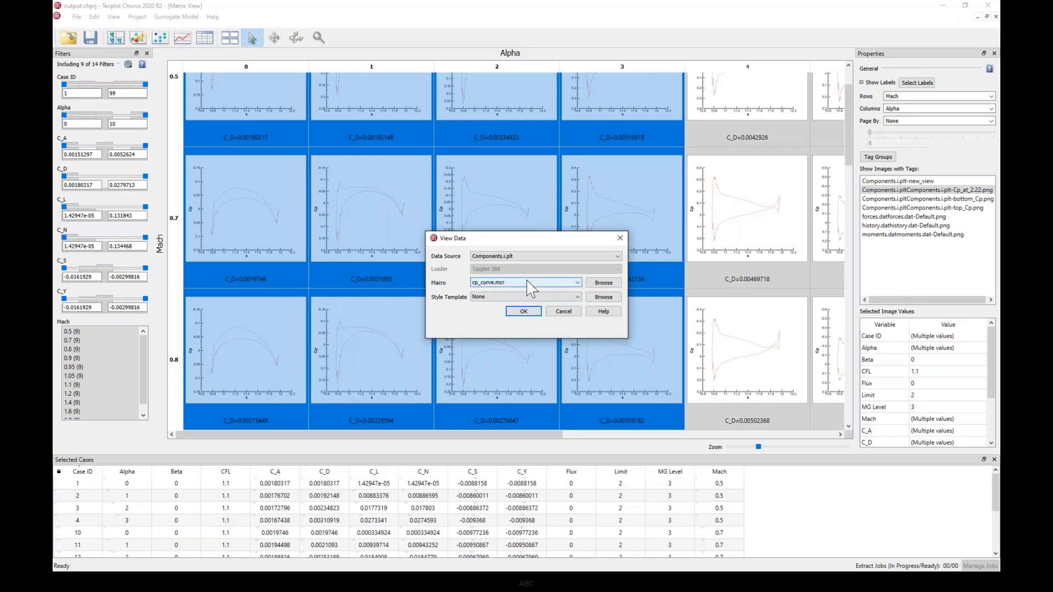
left_click(524, 311)
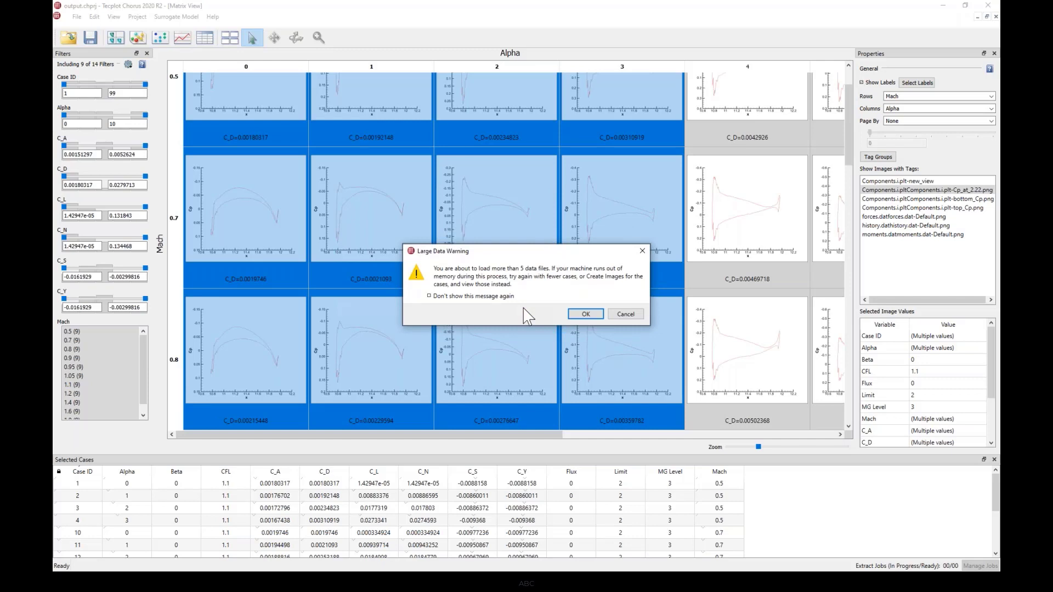
left_click(585, 314)
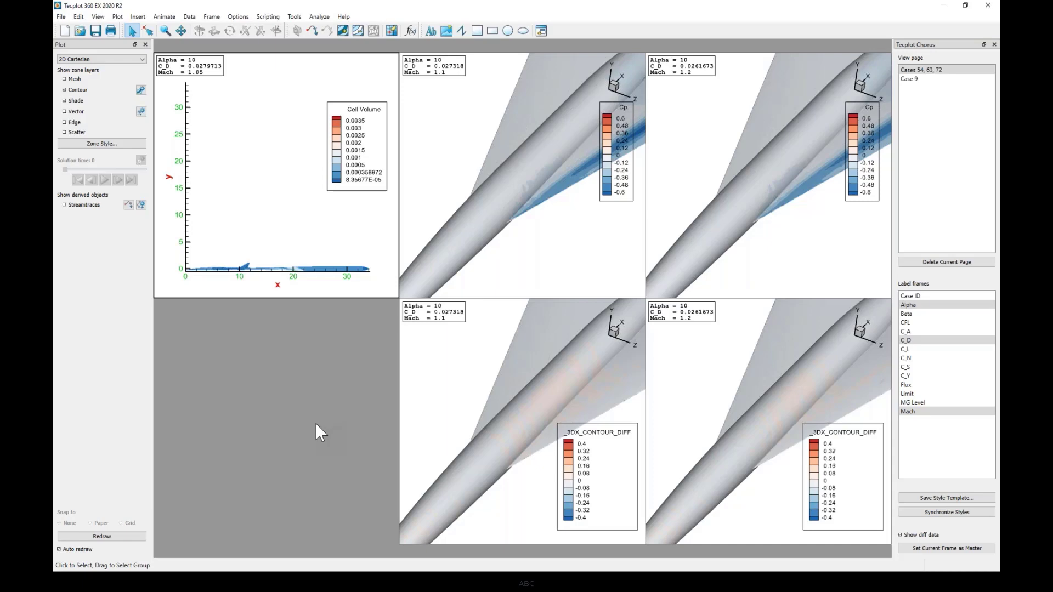
left_click(948, 6)
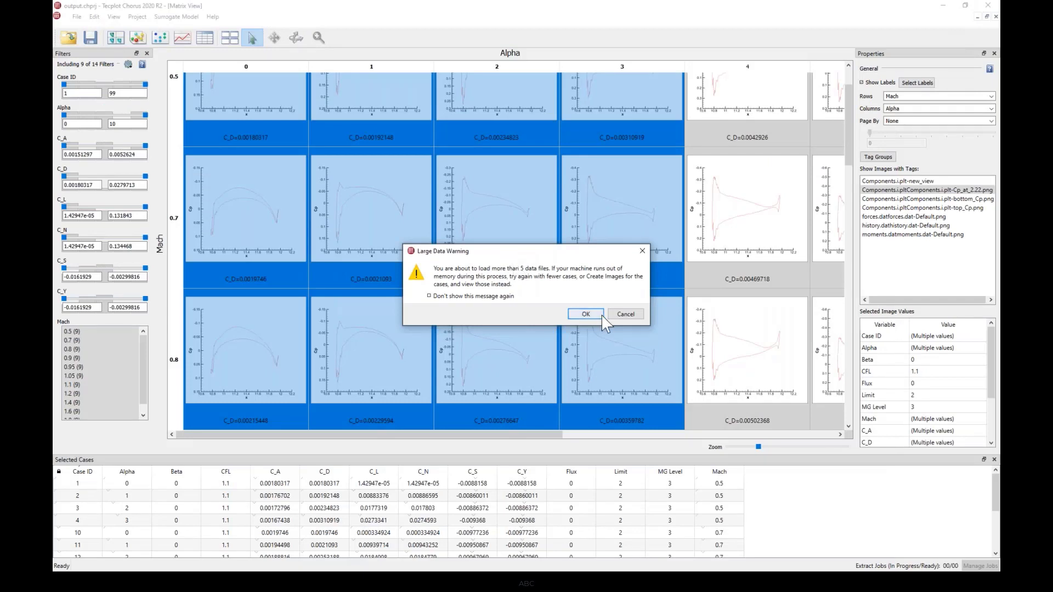
left_click(616, 314)
Select the case at Alpha 2 and Mach 0.7, and look through the Cp curve images down to Mach 1.8.
left_click(510, 252)
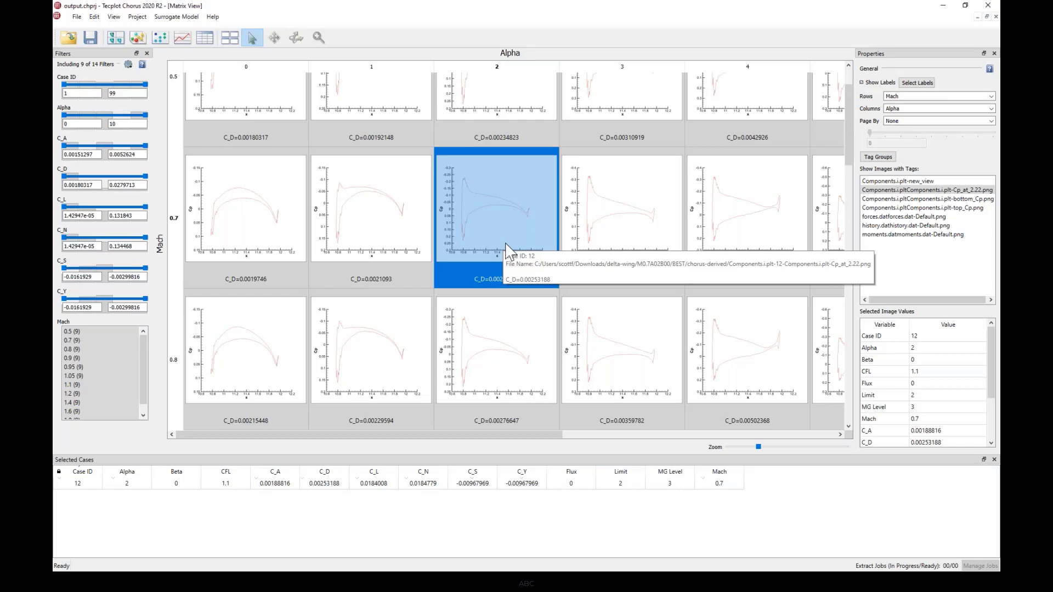
scroll(498, 235, "down", 5)
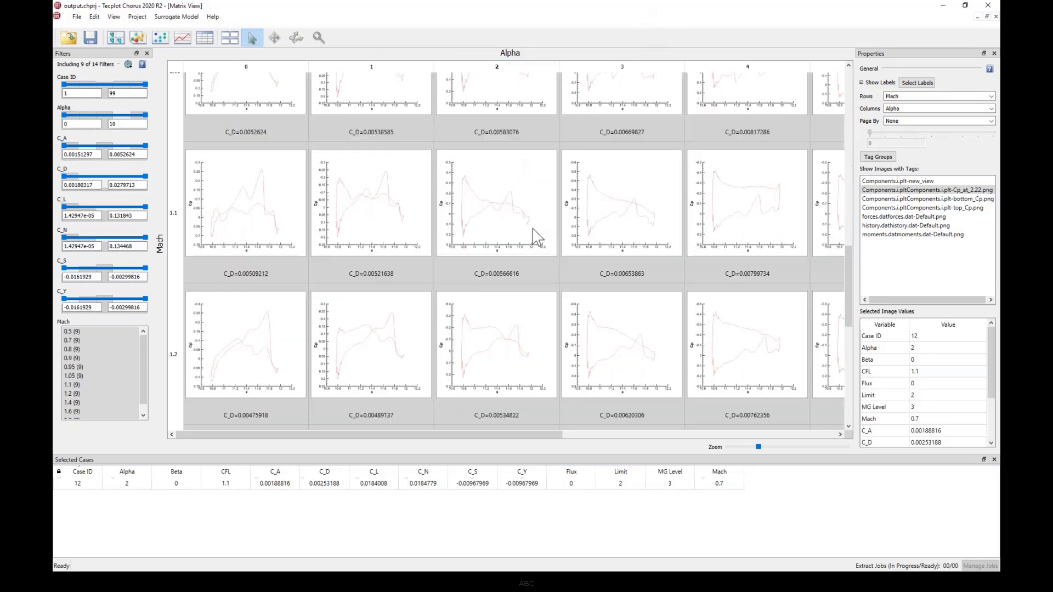
scroll(535, 237, "down", 3)
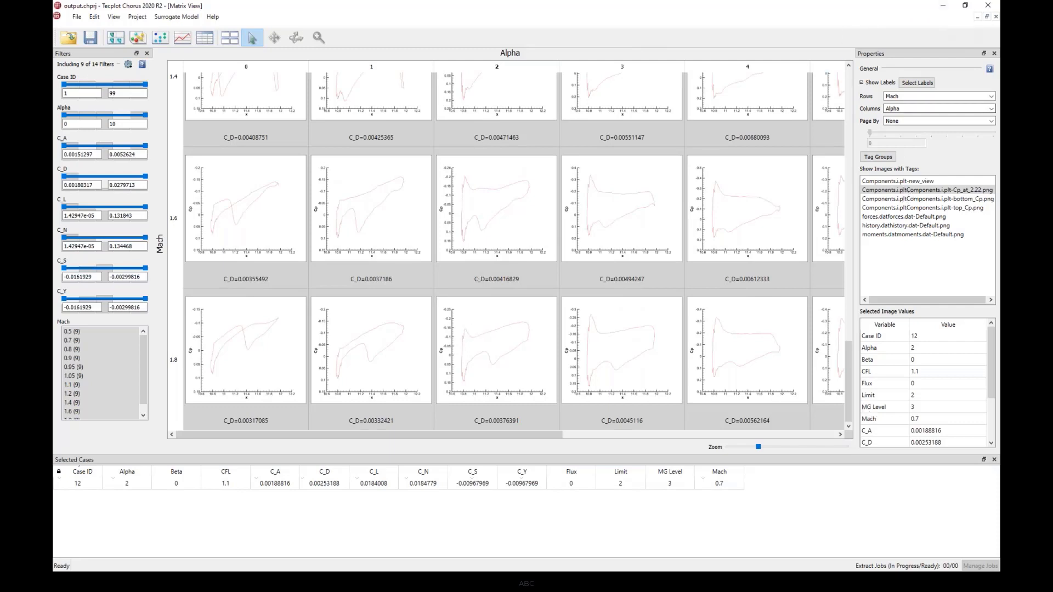
Switch to Tecplot 360 and compare the upper Mach 1.1 and Mach 1.2 frames' point and element counts in the data set information.
key("alt+Tab")
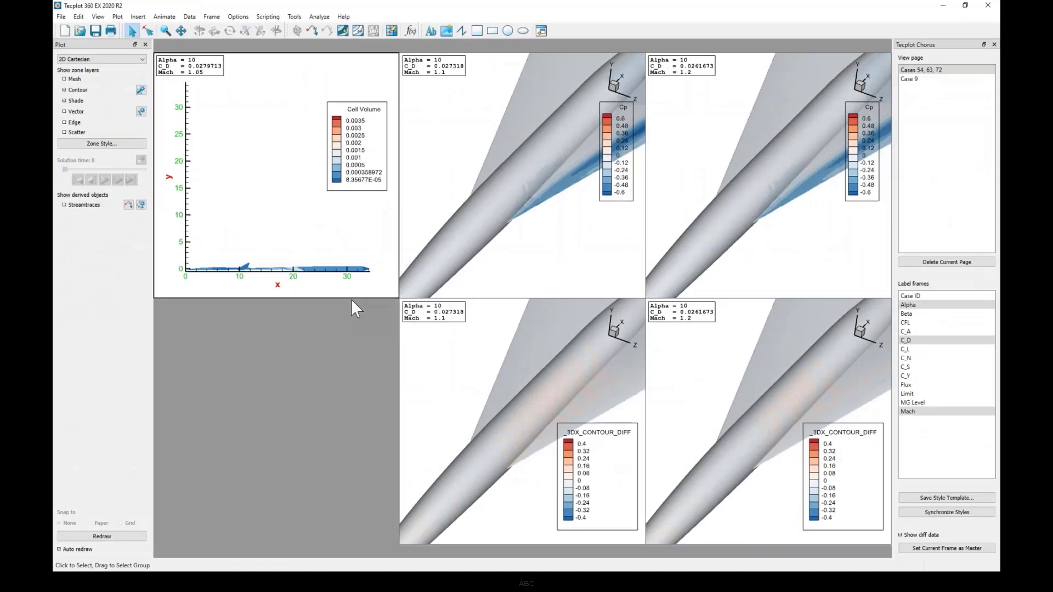
left_click(447, 114)
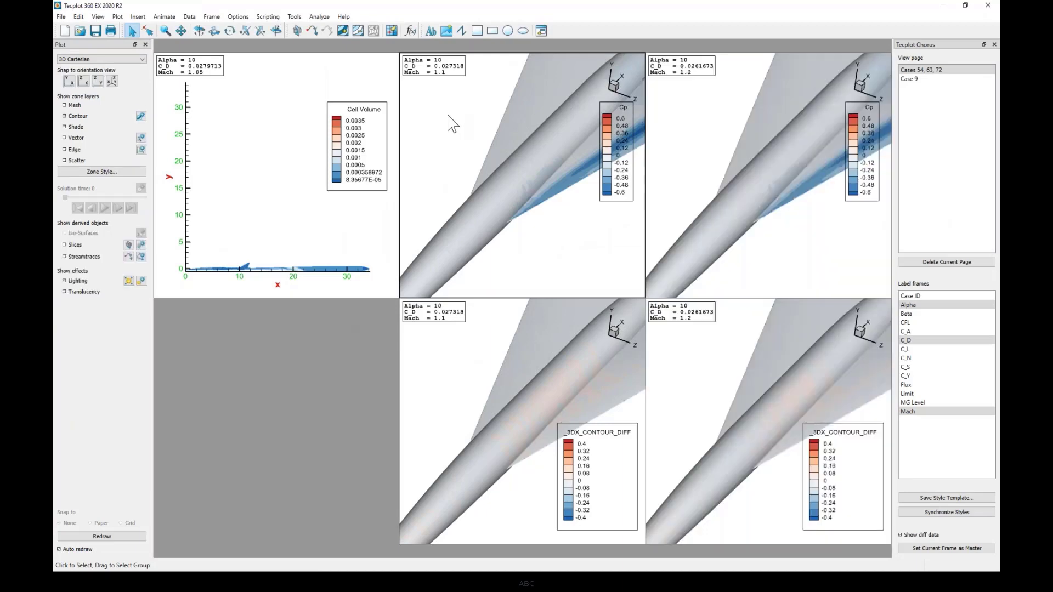
left_click(191, 17)
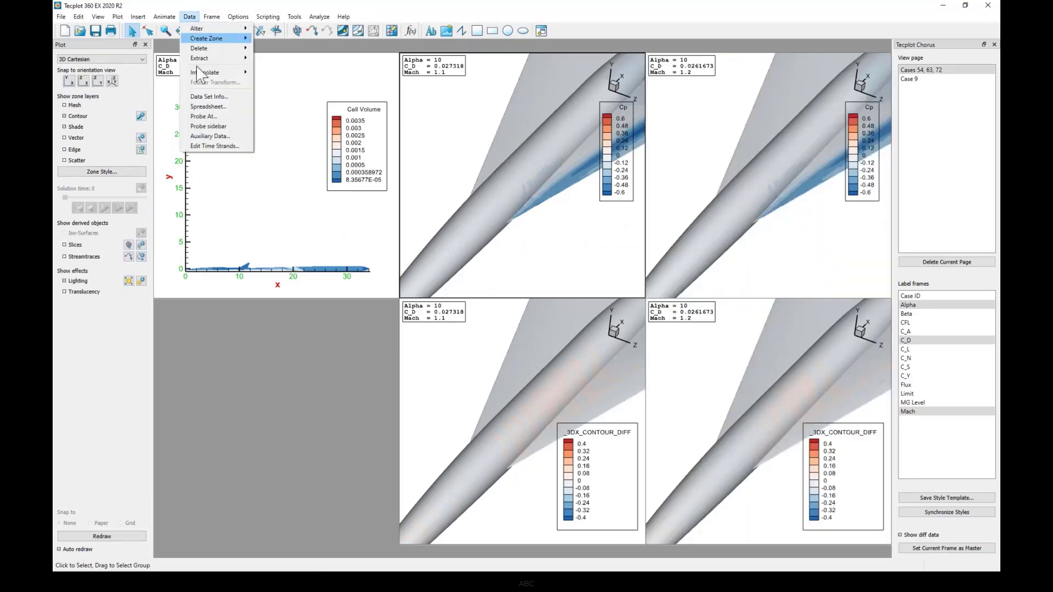
left_click(202, 98)
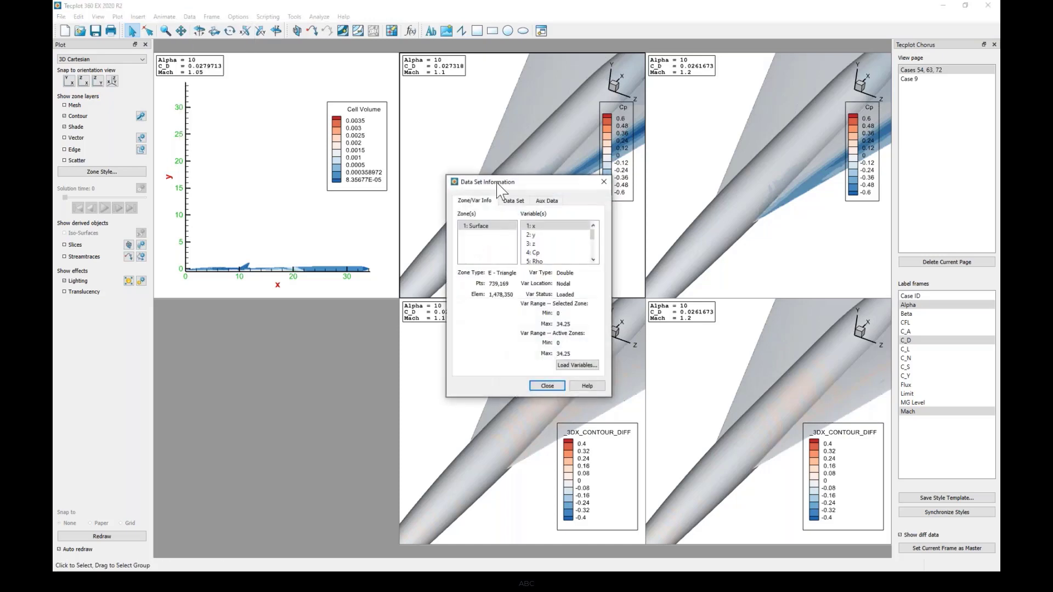
left_click_drag(490, 174, 260, 125)
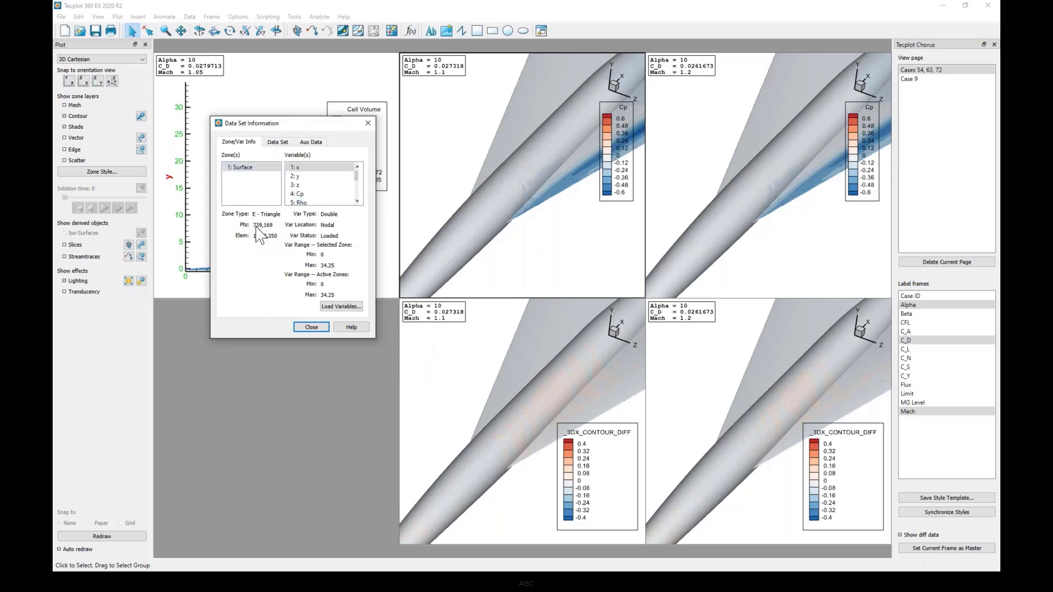
left_click(765, 272)
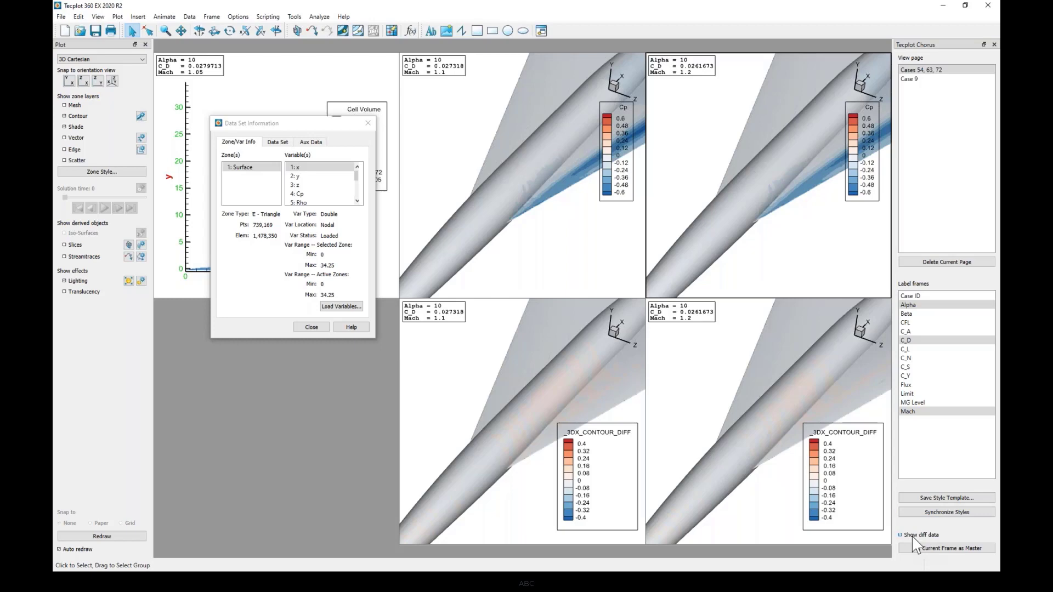
key("alt+Tab")
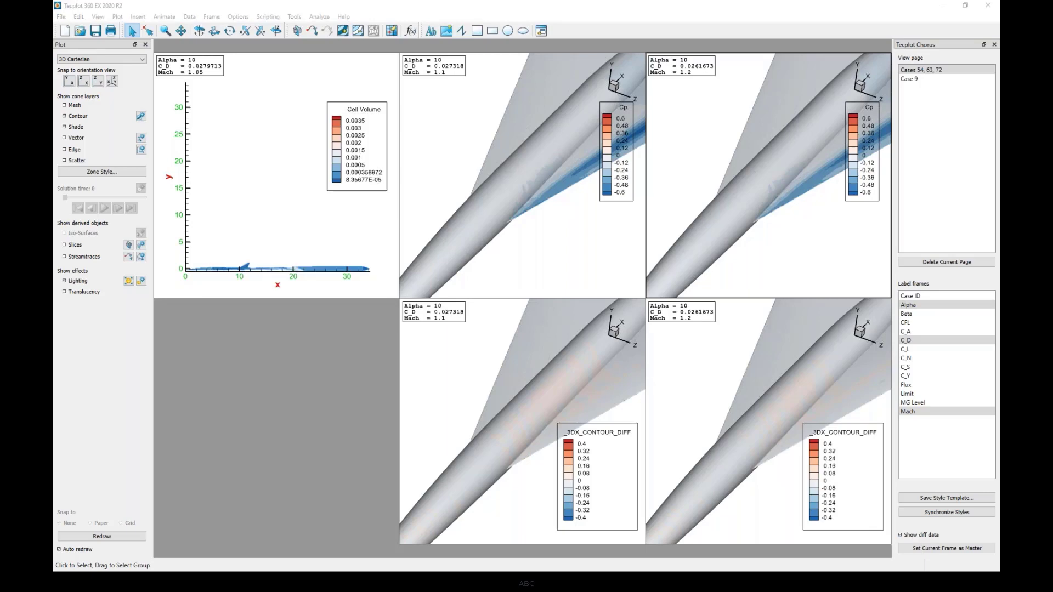